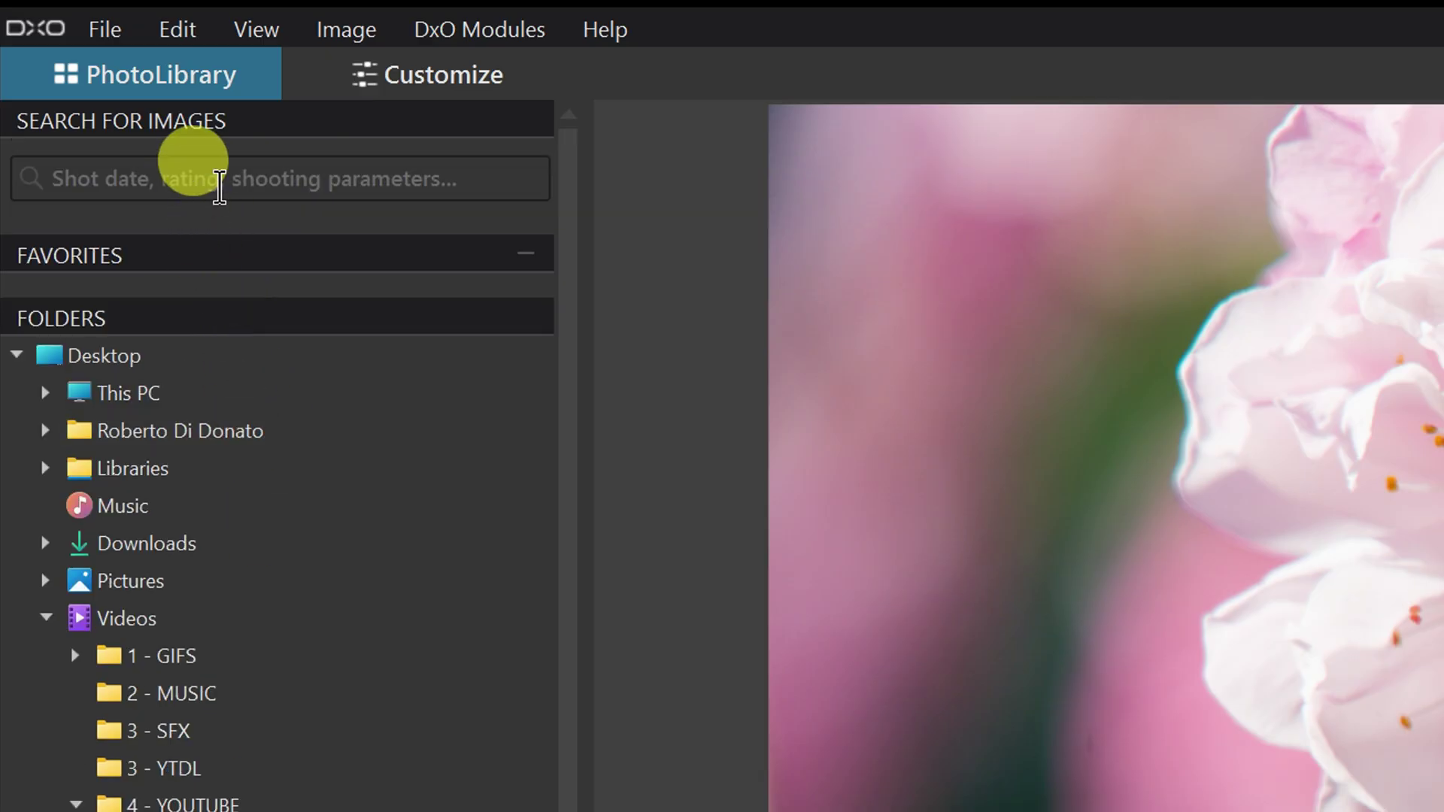
Search the photo library for images shot at 122 mm and look through the matching photos
{"action": "left_click", "coordinate": [220, 184]}
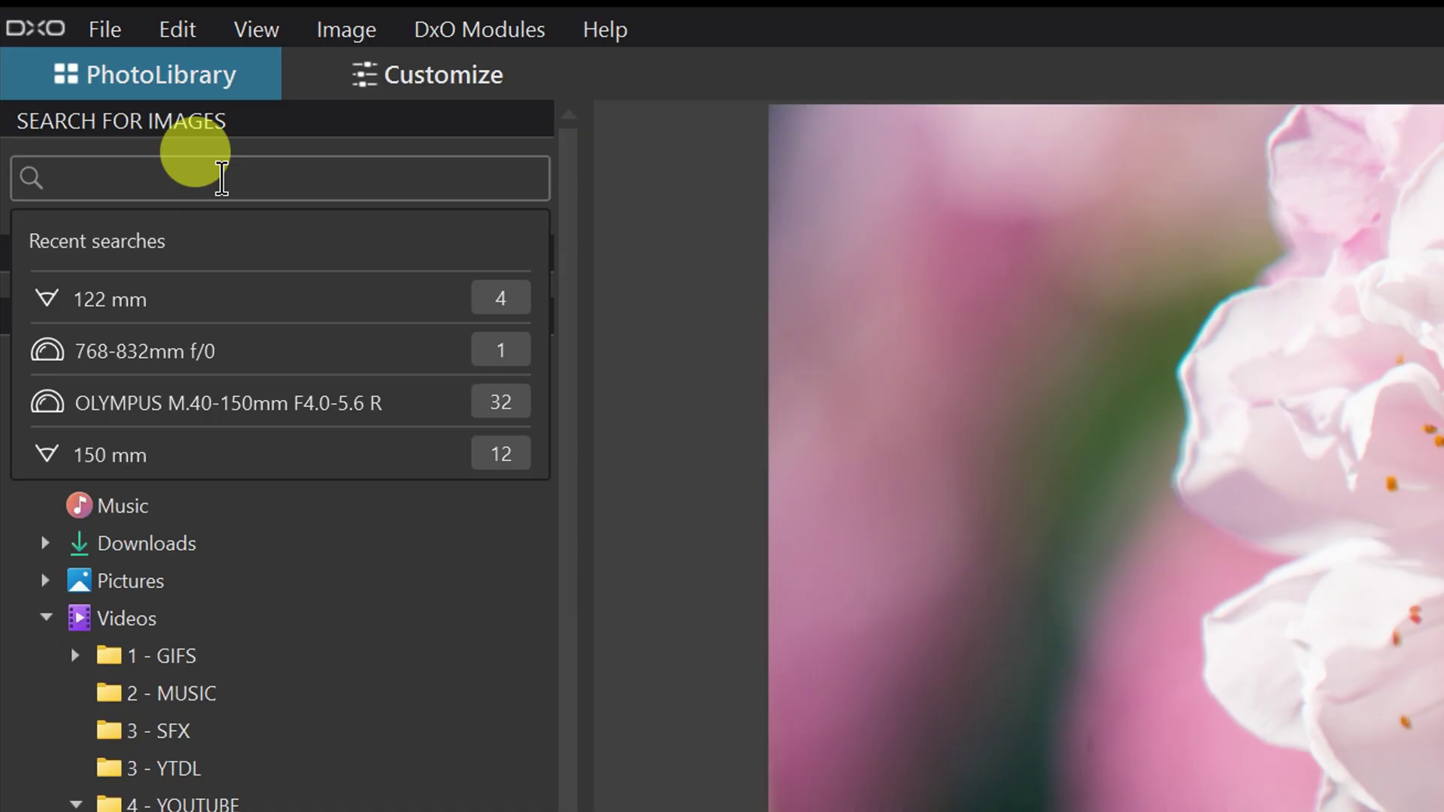
{"action": "type", "text": "122 mm"}
{"action": "key", "text": "Return"}
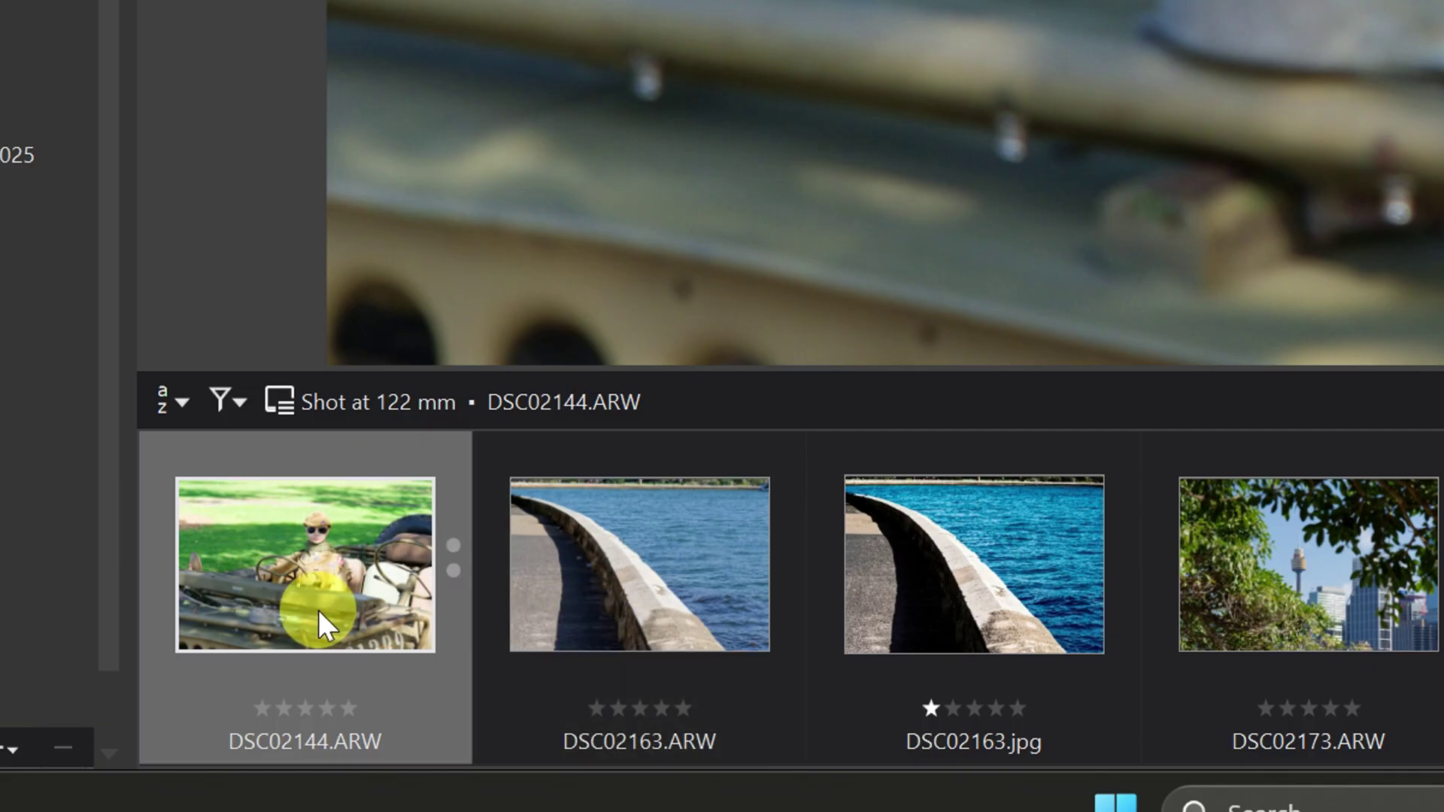
{"action": "left_click", "coordinate": [625, 616]}
{"action": "left_click", "coordinate": [387, 621]}
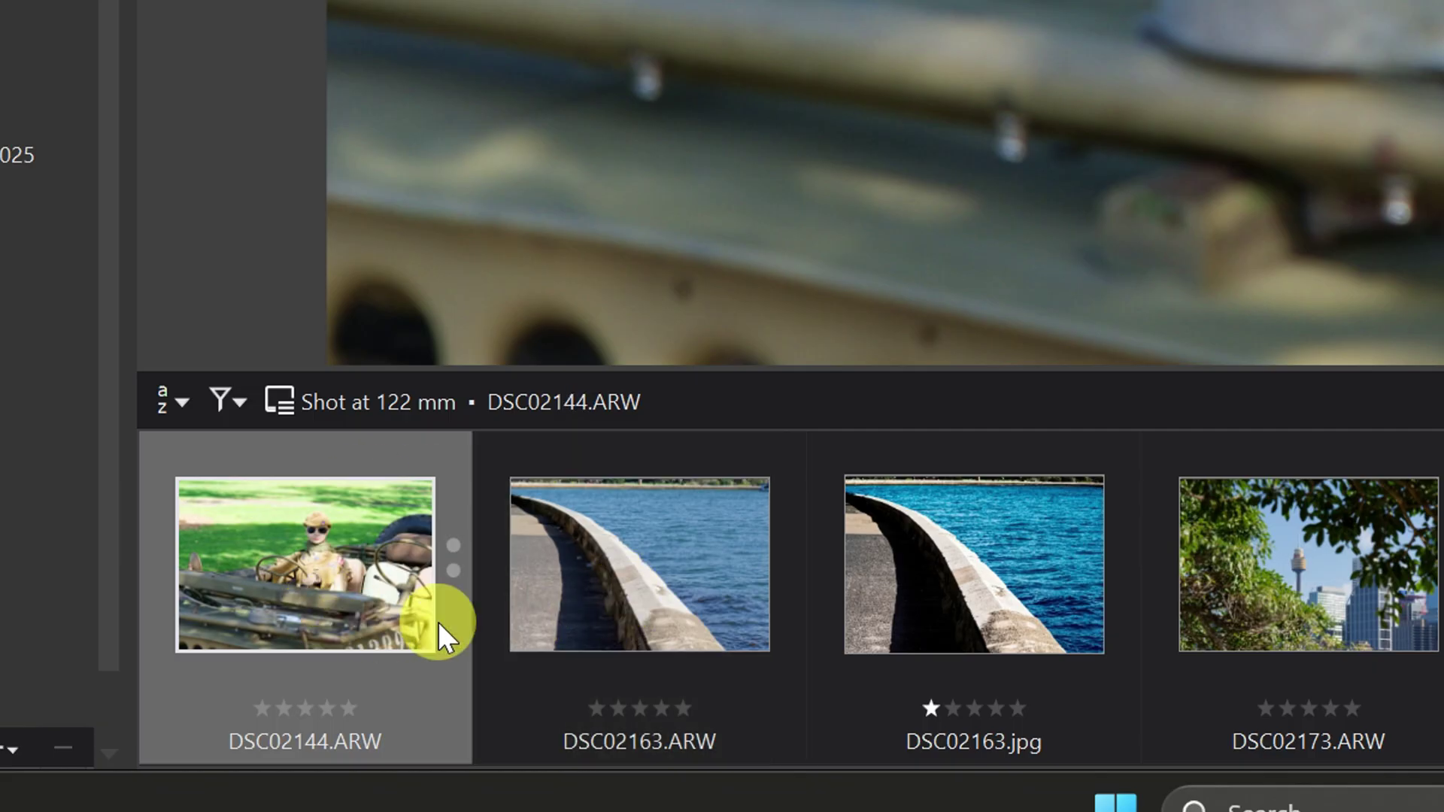
{"action": "left_click", "coordinate": [715, 594]}
Search the photo library for images in the 40-150 mm focal length range and browse the matches
{"action": "left_click", "coordinate": [255, 159]}
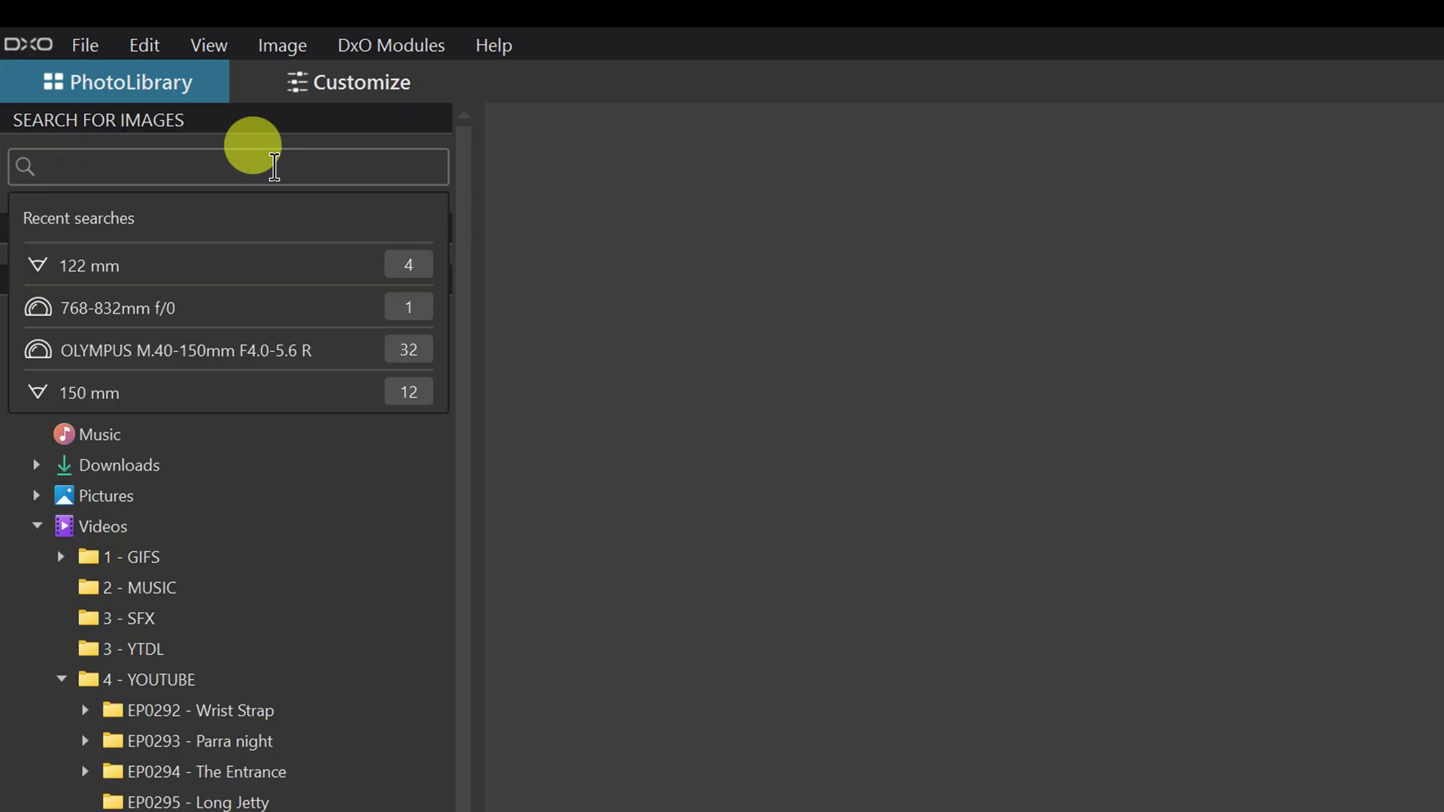
{"action": "type", "text": "40-145"}
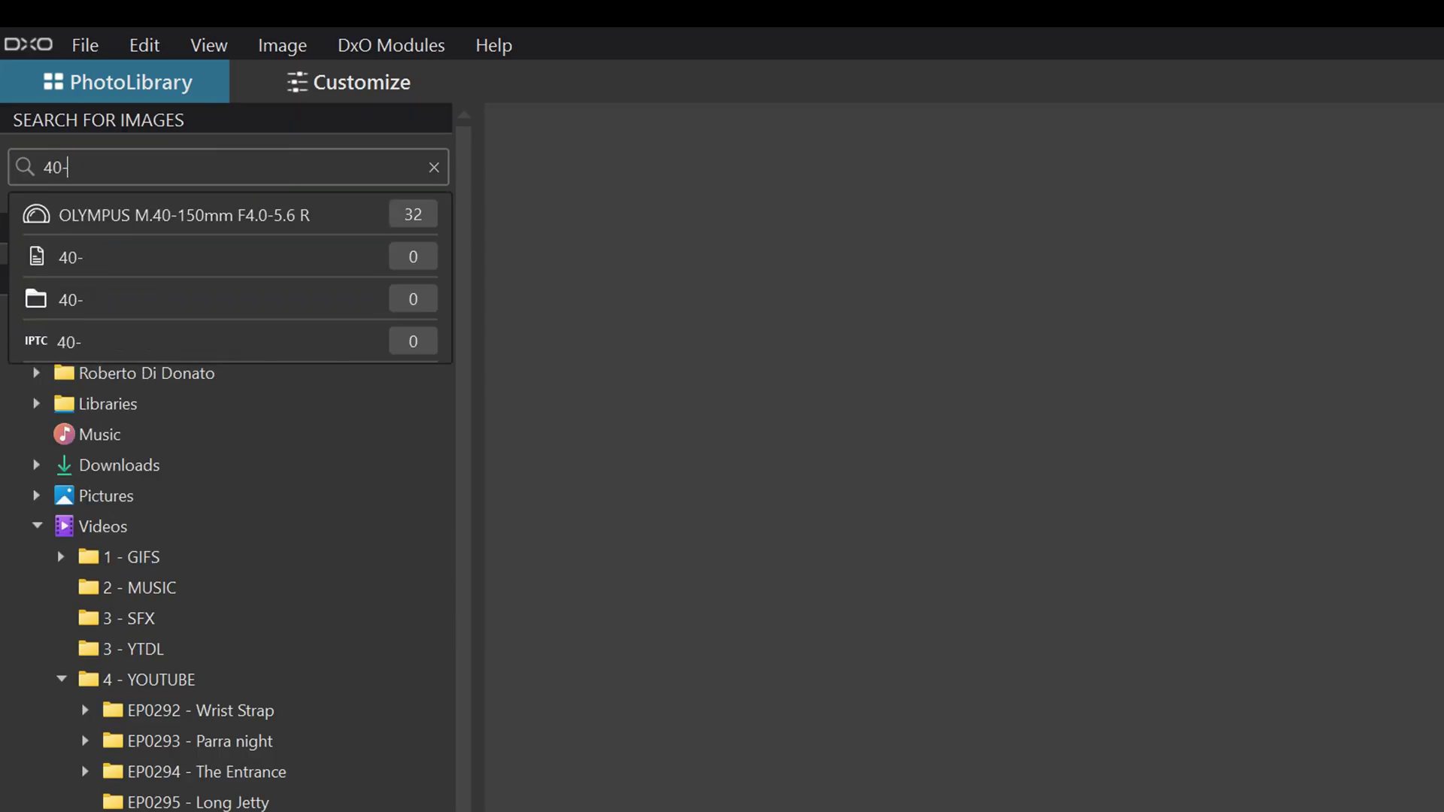
{"action": "key", "text": "BackSpace"}
{"action": "key", "text": "BackSpace"}
{"action": "type", "text": "50"}
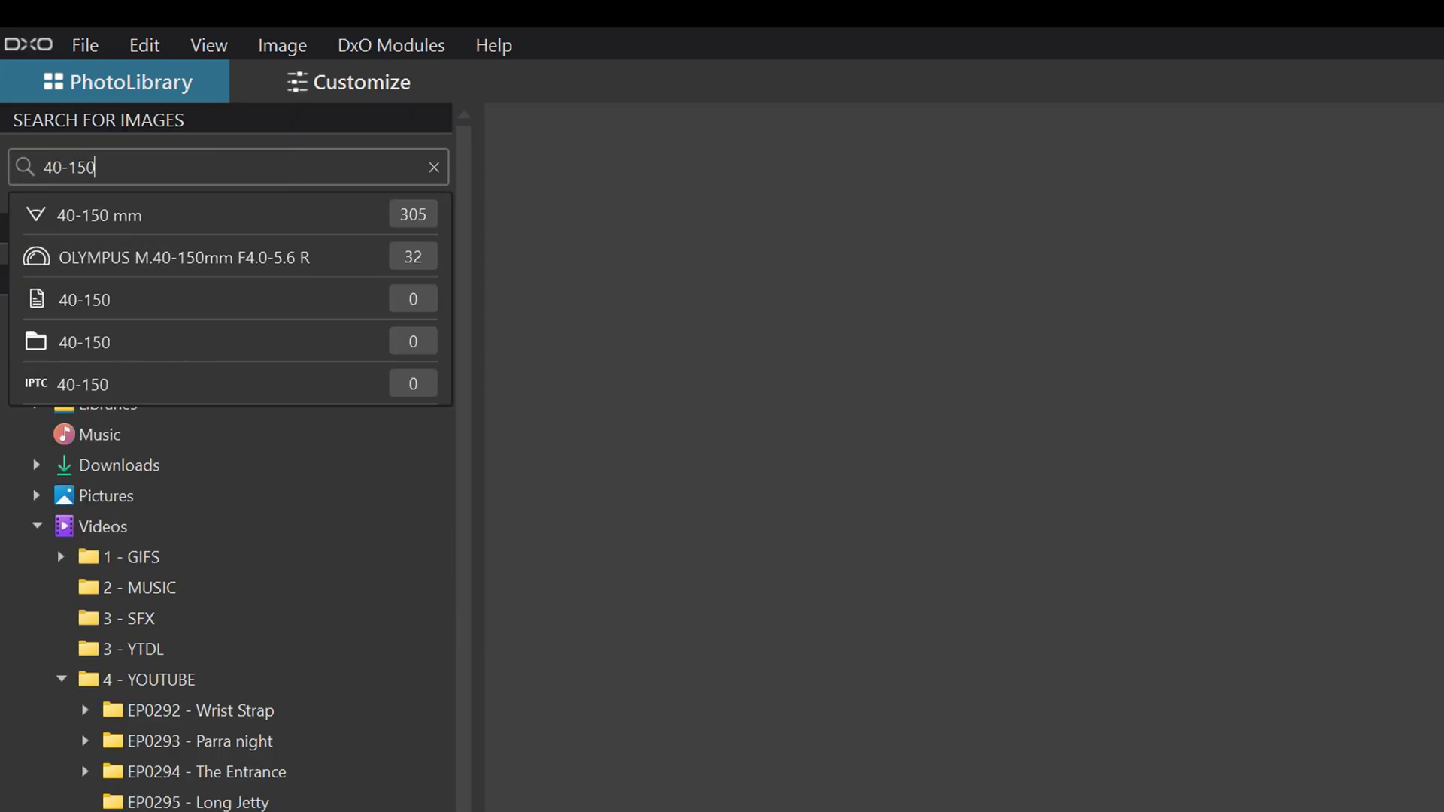
{"action": "left_click", "coordinate": [316, 212]}
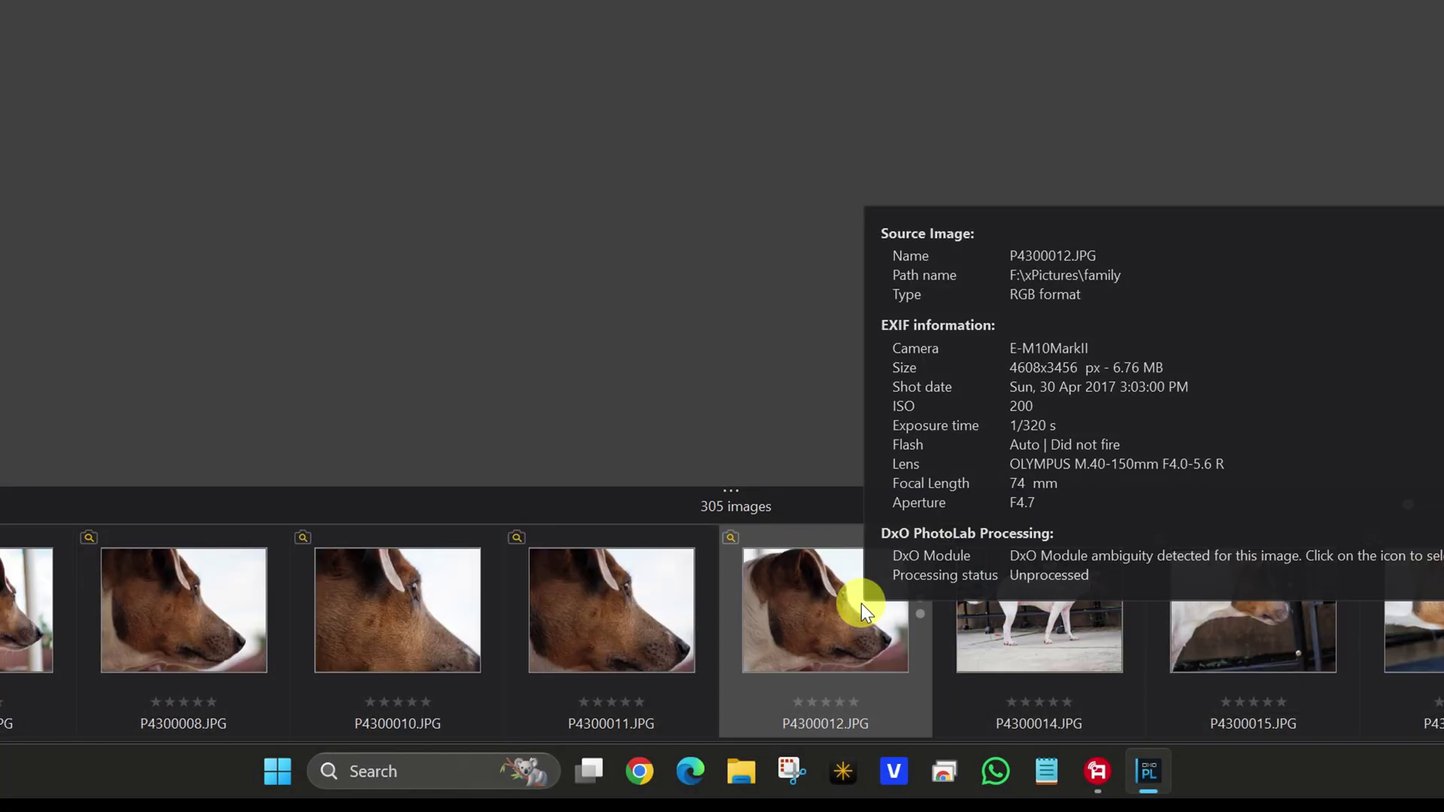
{"action": "scroll", "coordinate": [854, 646], "scroll_direction": "down", "scroll_amount": 10}
{"action": "scroll", "coordinate": [849, 638], "scroll_direction": "up", "scroll_amount": 10}
{"action": "scroll", "coordinate": [849, 638], "scroll_direction": "down", "scroll_amount": 10}
{"action": "left_click", "coordinate": [1241, 635]}
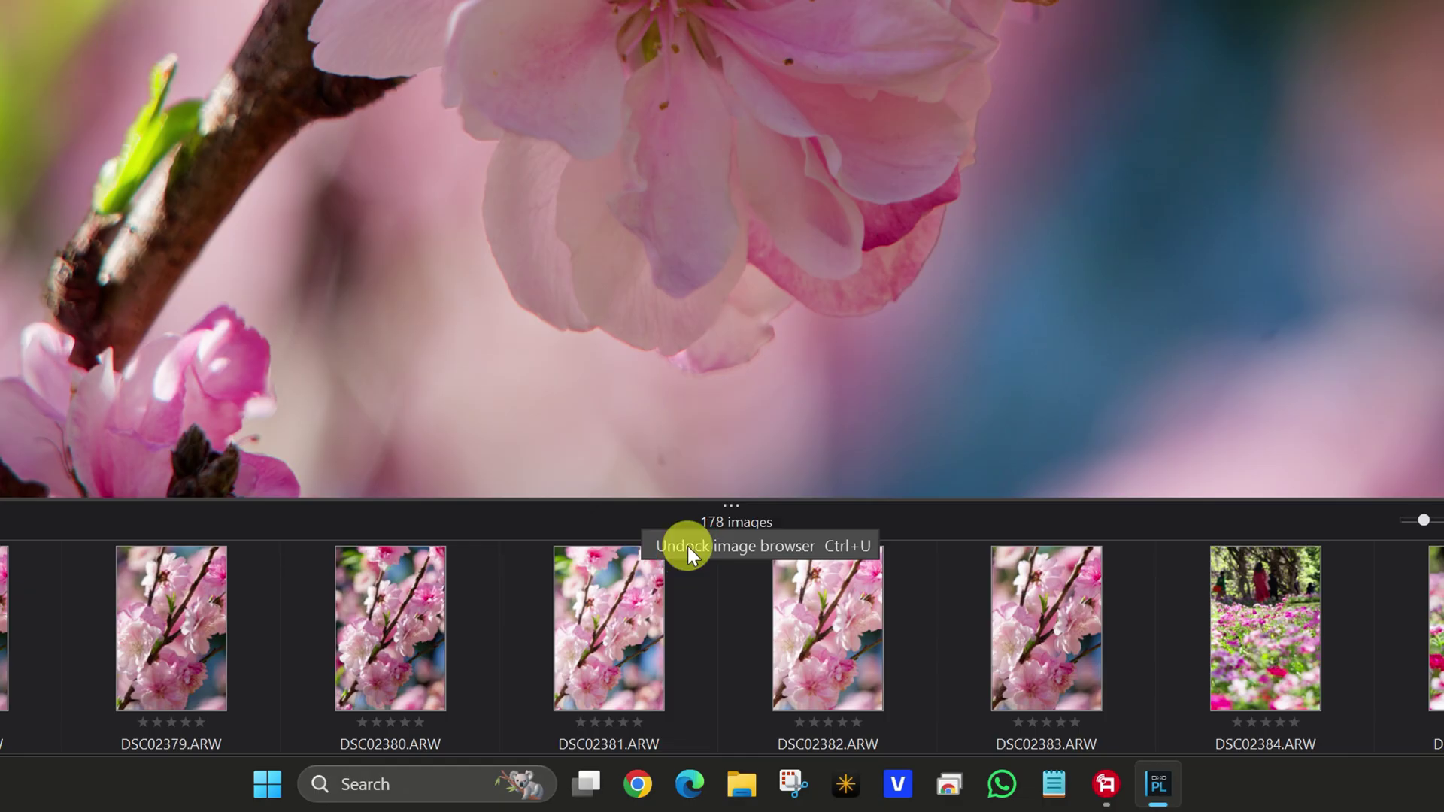
Undock the image browser to browse the Wisteria 2025 photos in a floating window, and dock it again
{"action": "double_click", "coordinate": [719, 631]}
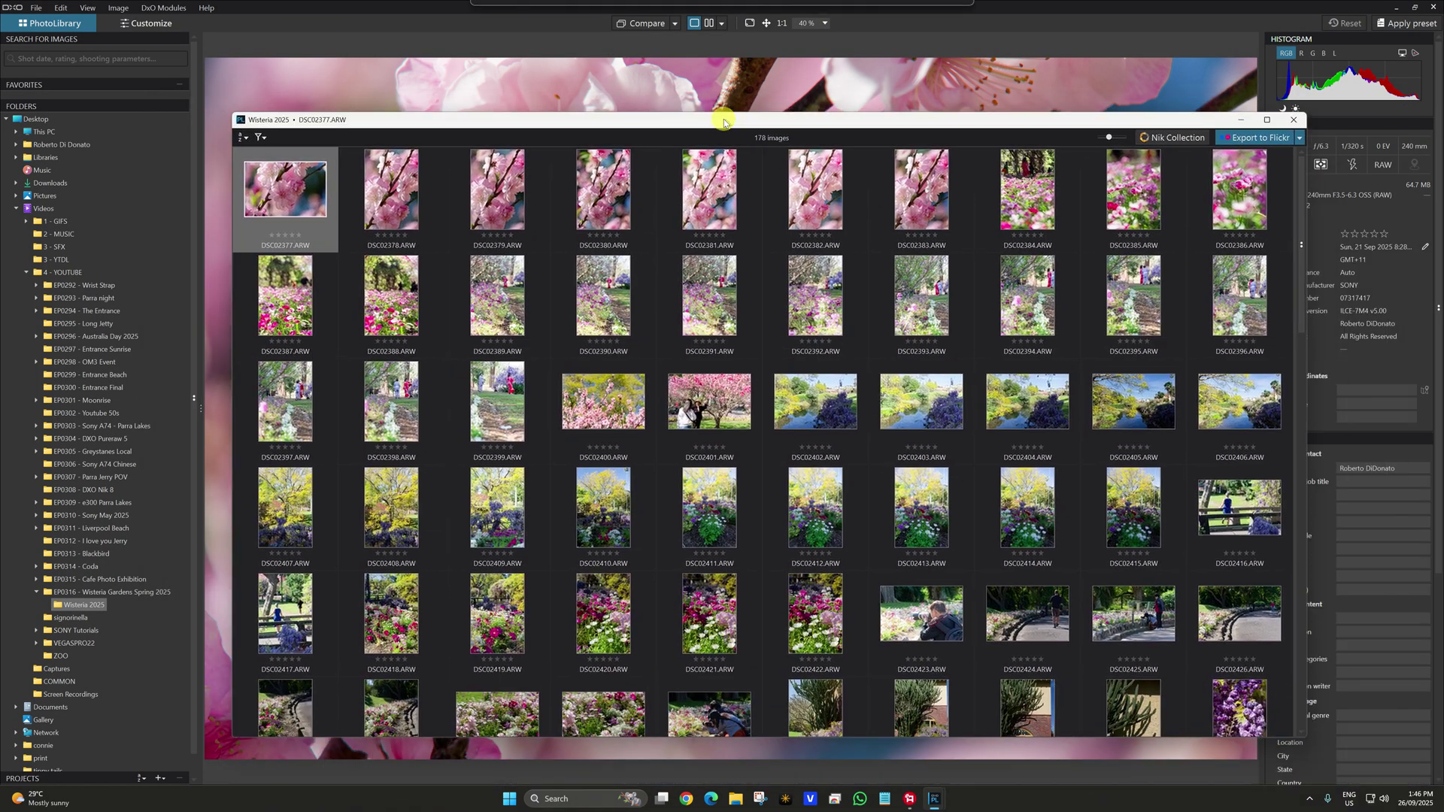
{"action": "left_click_drag", "start_coordinate": [724, 122], "coordinate": [673, 94]}
{"action": "left_click", "coordinate": [999, 519]}
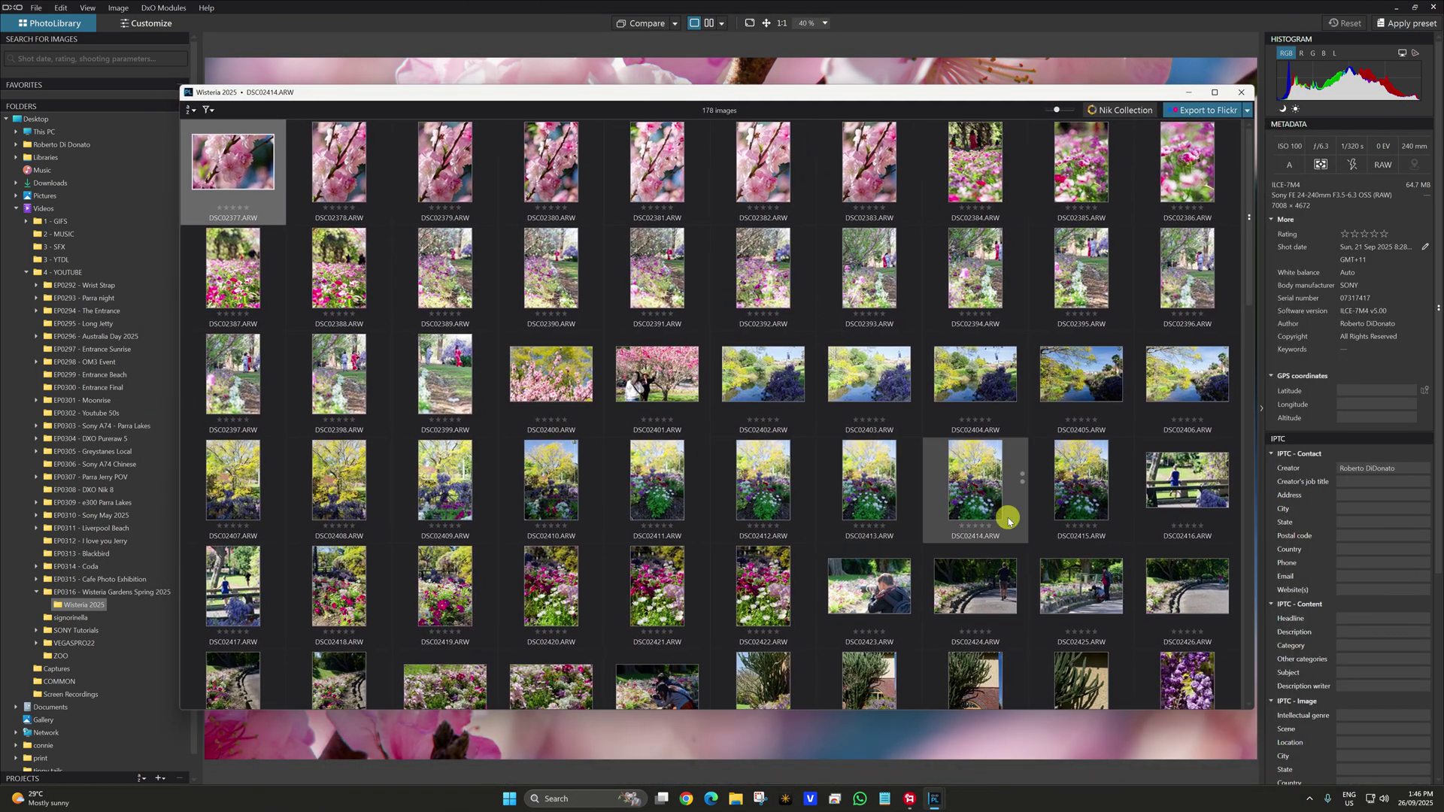
{"action": "scroll", "coordinate": [659, 489], "scroll_direction": "down", "scroll_amount": 6}
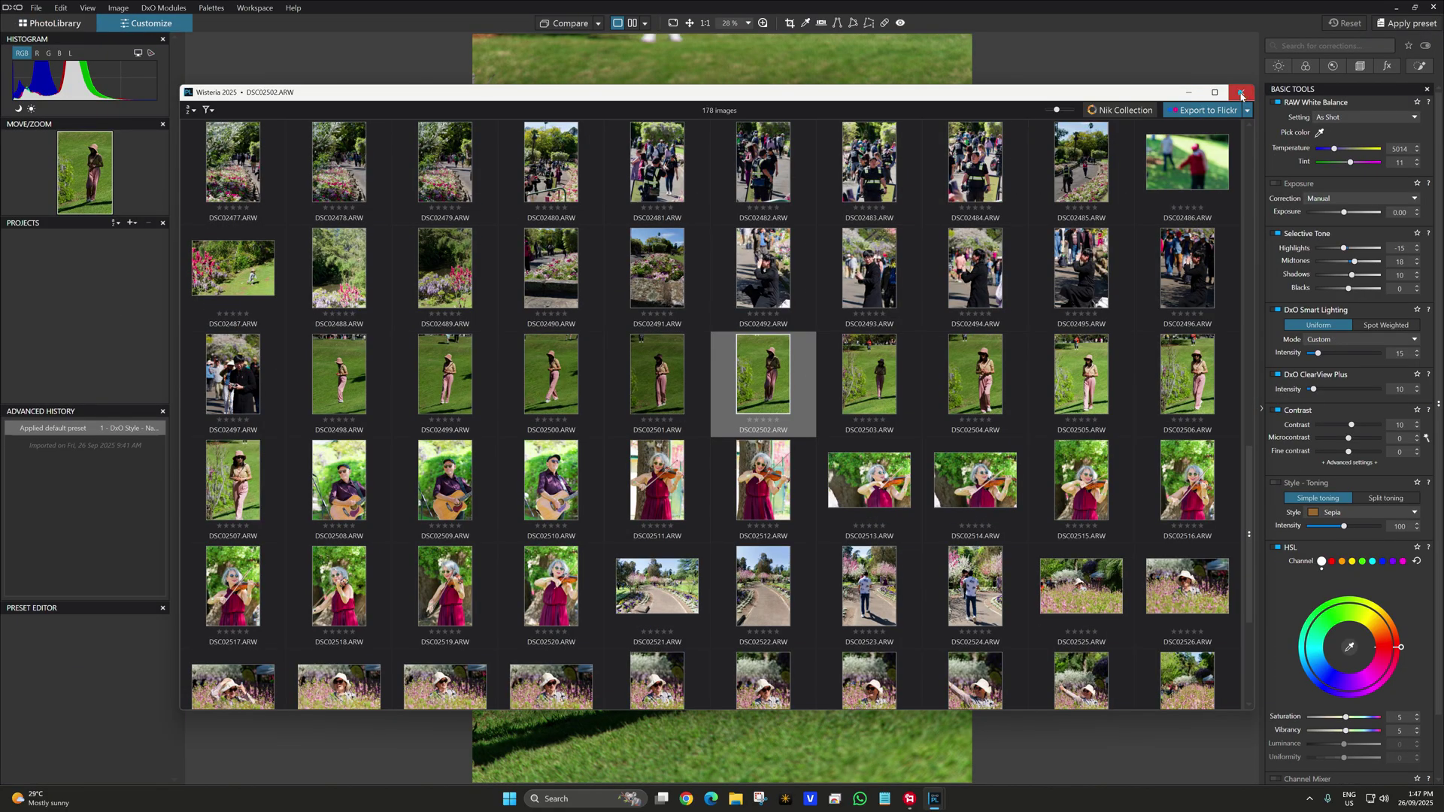
{"action": "left_click", "coordinate": [1241, 92]}
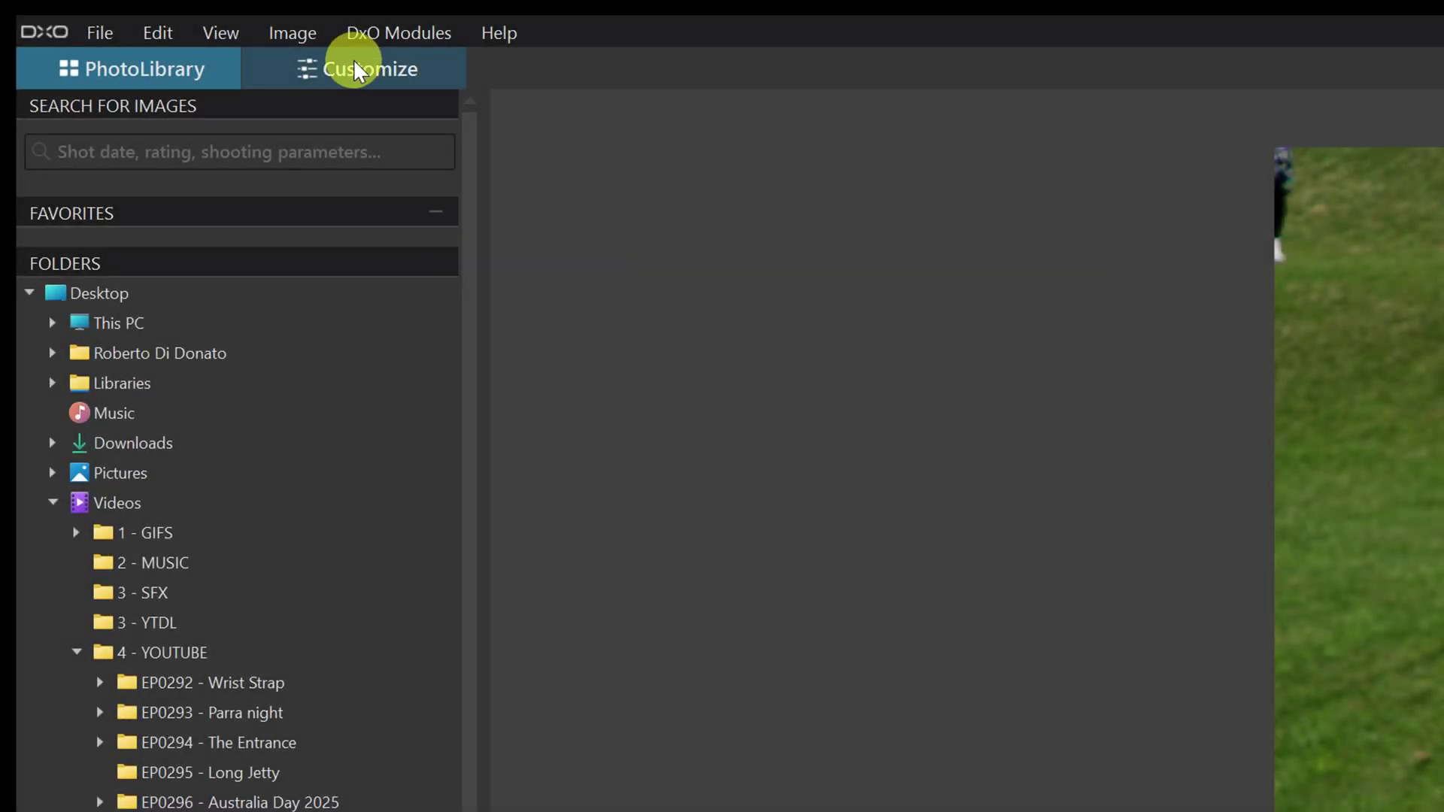
Switch between the Customize and PhotoLibrary workspaces, ending in Customize with DSC02500.ARW
{"action": "left_click", "coordinate": [357, 62]}
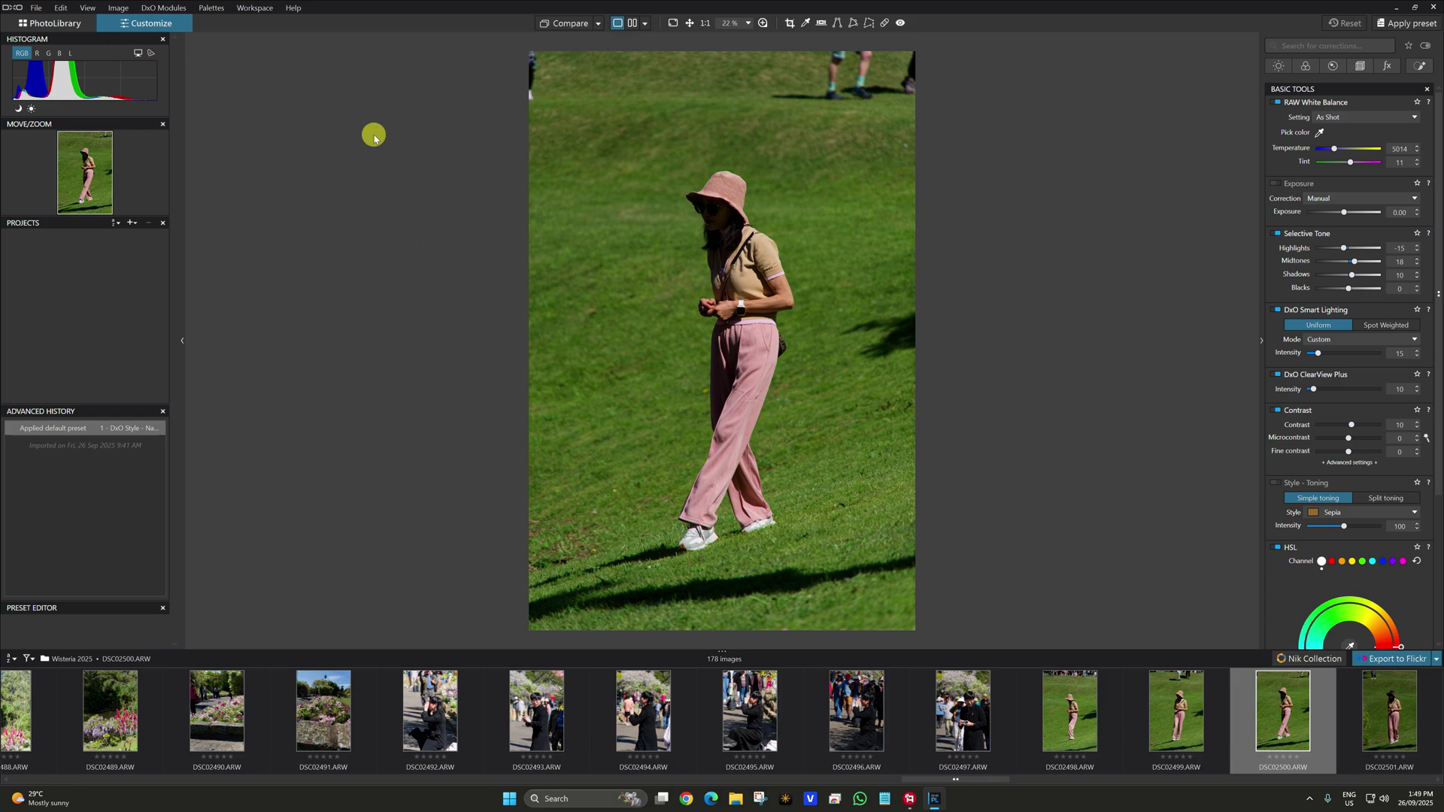
{"action": "left_click", "coordinate": [56, 23]}
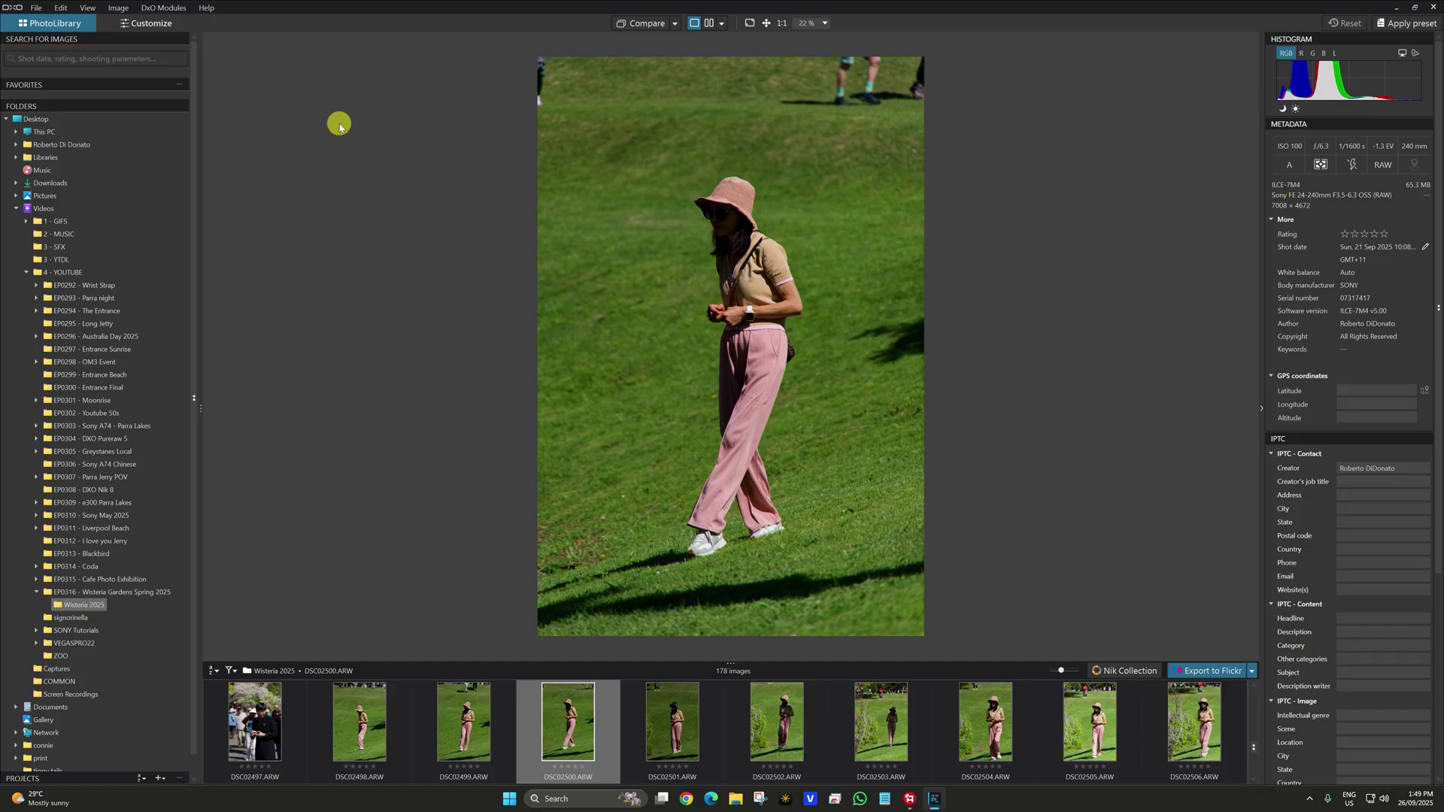
{"action": "left_click", "coordinate": [149, 24]}
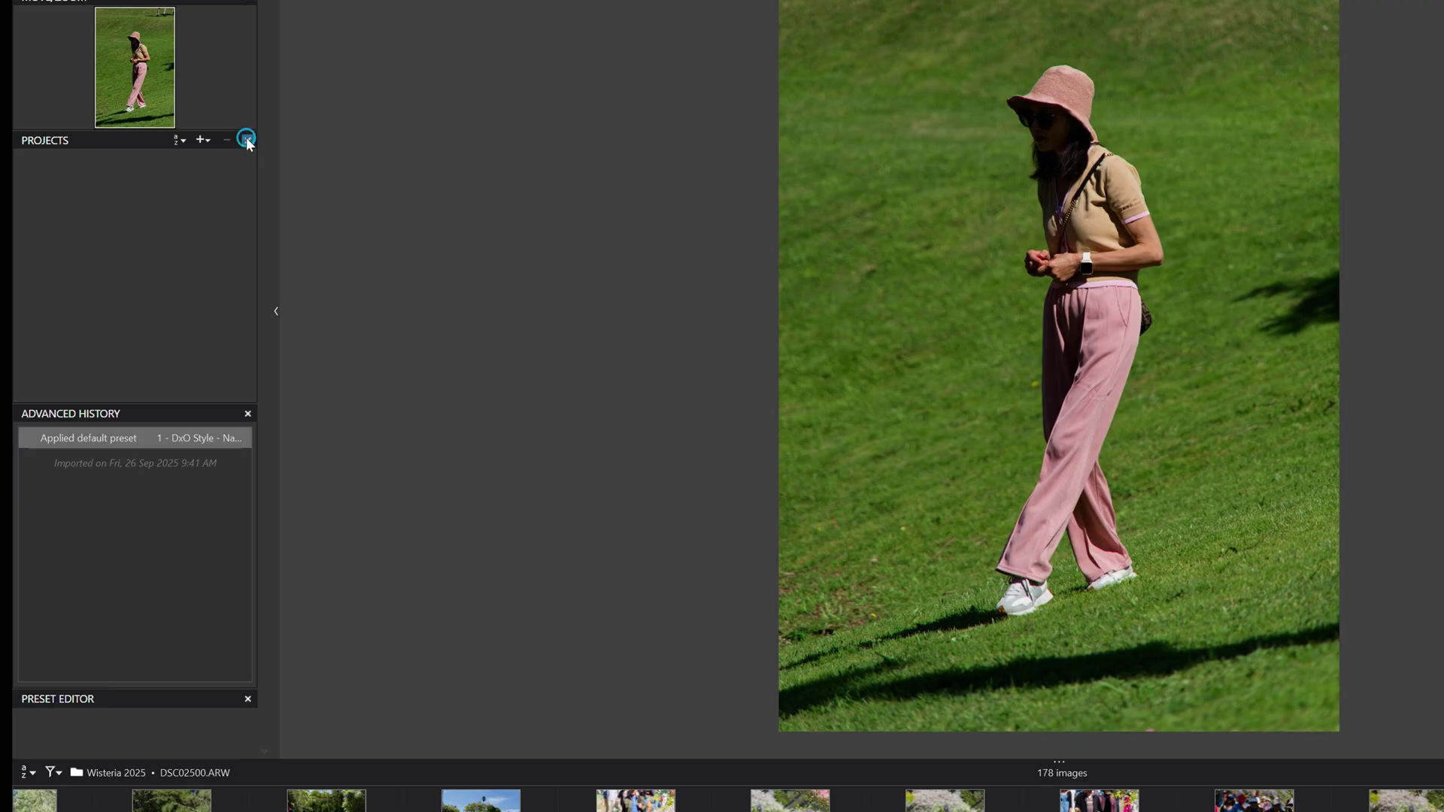
Remove the Projects and Preset Editor palettes from the workspace and display the Metadata palette
{"action": "left_click", "coordinate": [246, 140]}
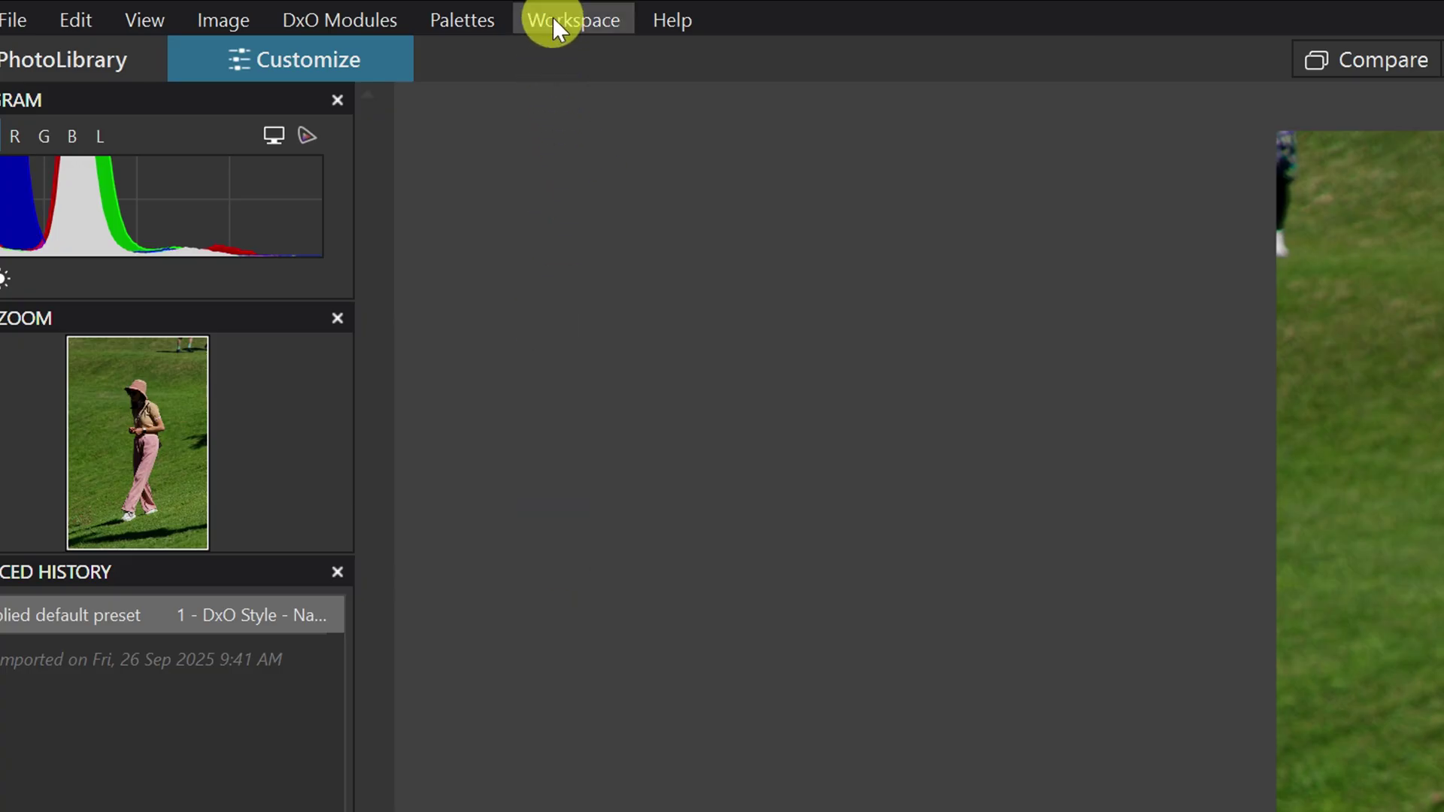
{"action": "left_click", "coordinate": [466, 20]}
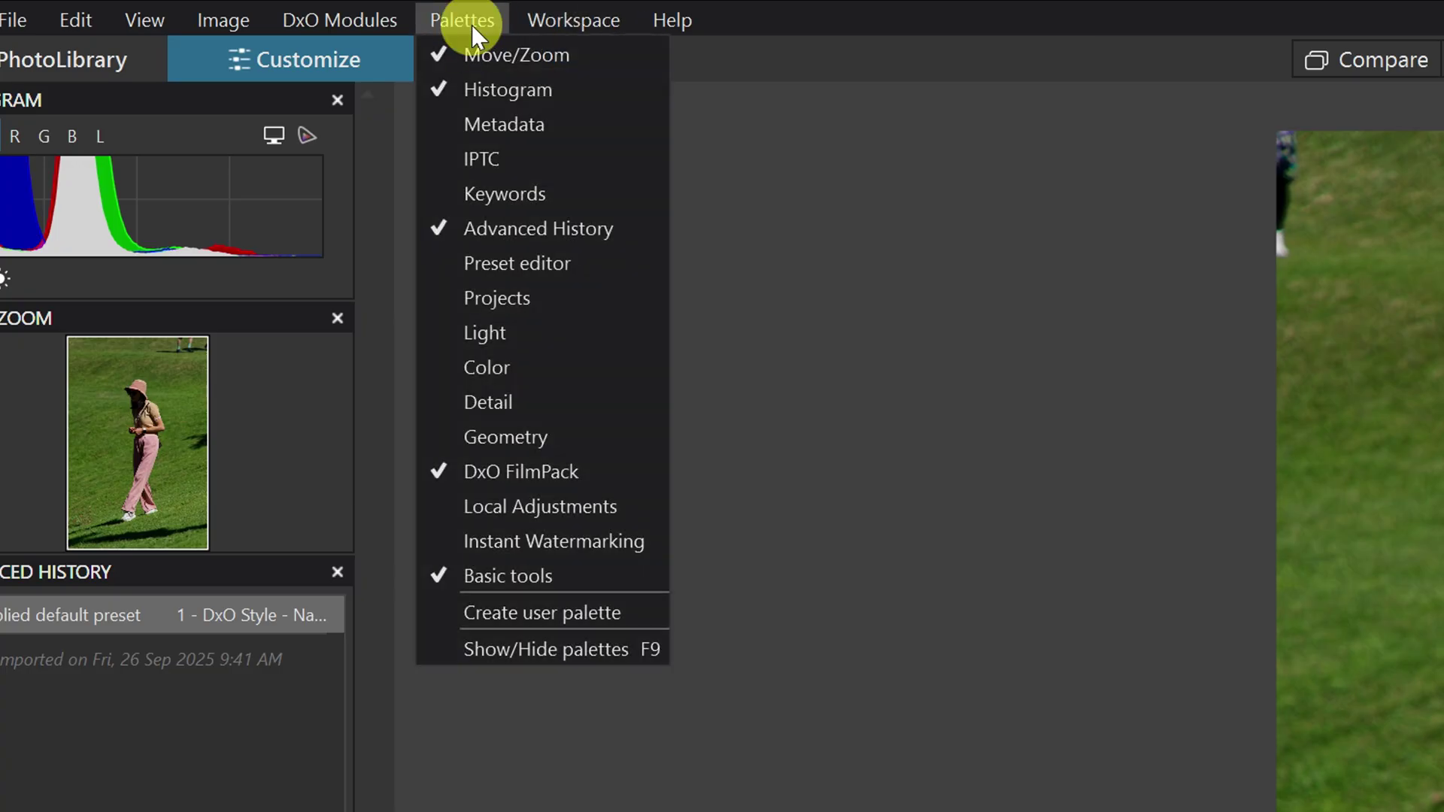
{"action": "left_click", "coordinate": [521, 120]}
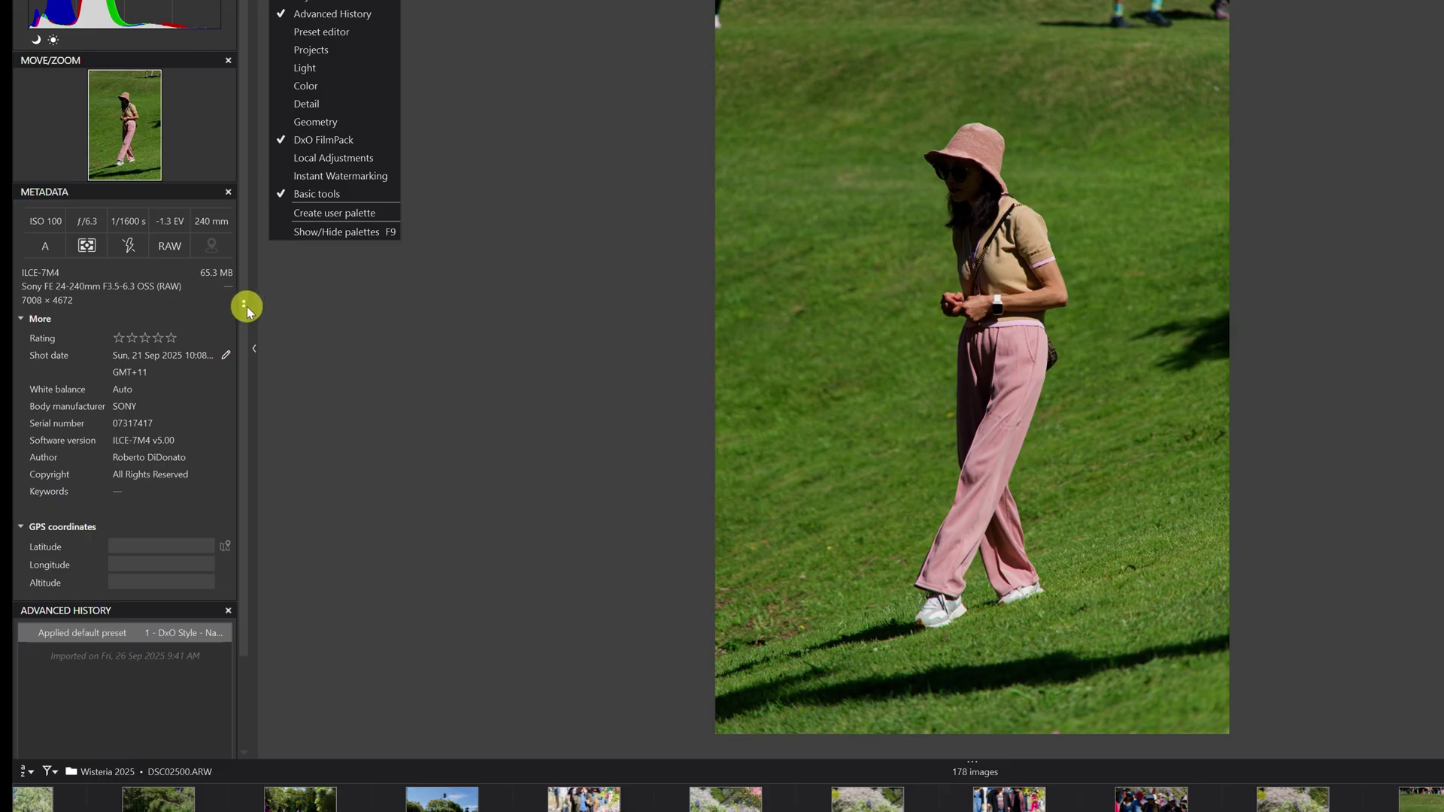
{"action": "left_click", "coordinate": [247, 305]}
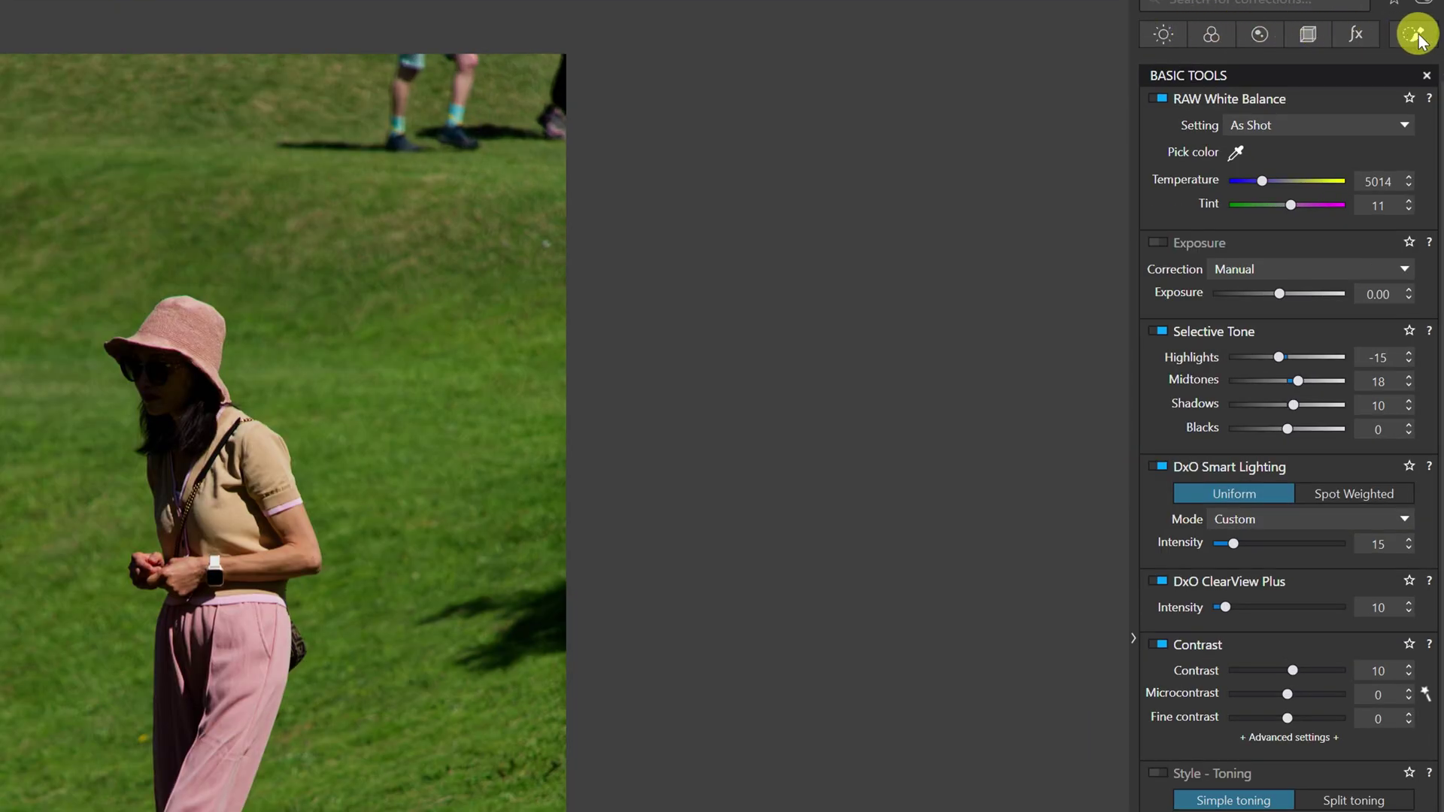
Show the light corrections and enable Exposure with a manual value of 0.32
{"action": "left_click", "coordinate": [1166, 37]}
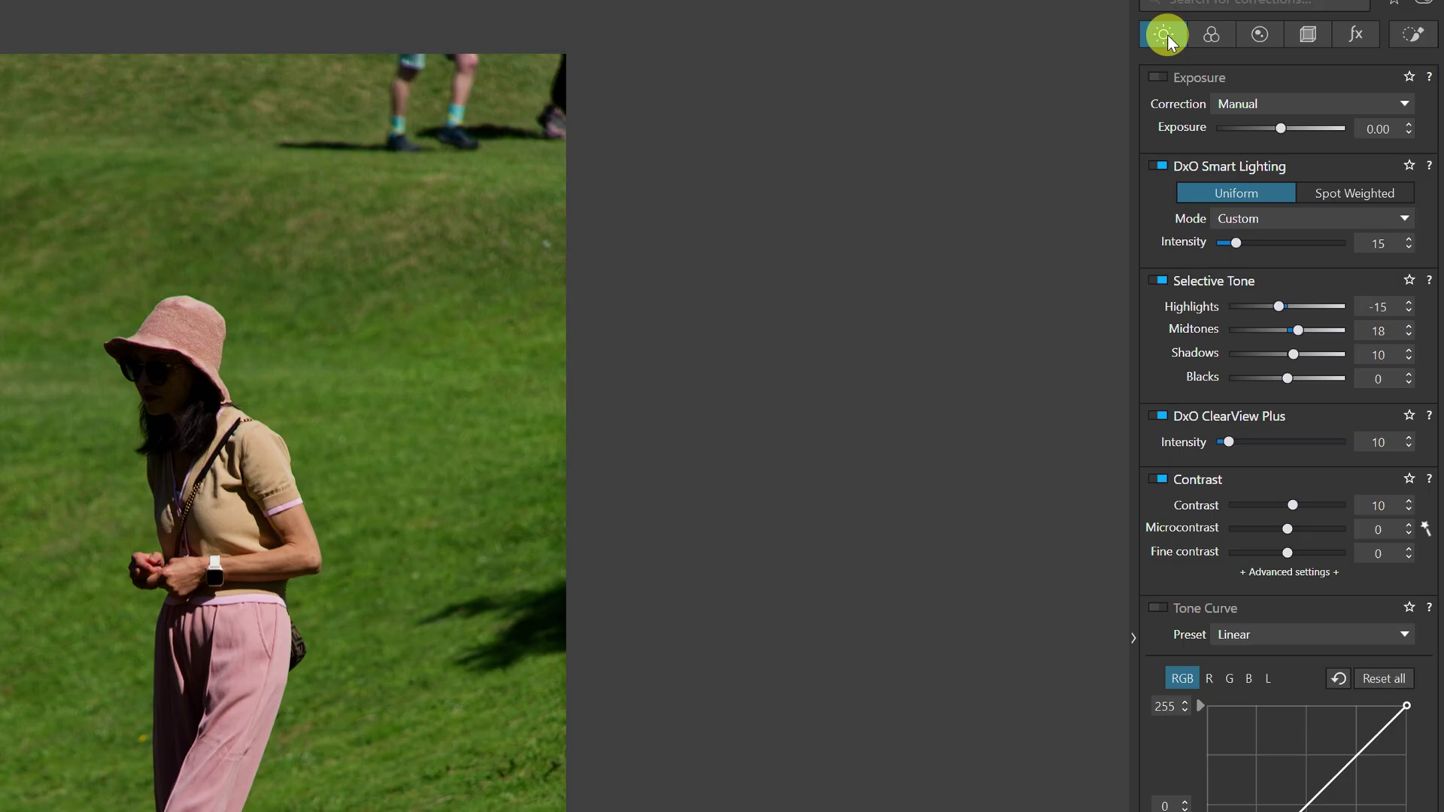
{"action": "left_click", "coordinate": [1163, 75]}
{"action": "left_click_drag", "start_coordinate": [1281, 129], "coordinate": [1286, 129]}
Compare the photo with DxO Smart Lighting off and on, and set its intensity to 23
{"action": "left_click", "coordinate": [1159, 164]}
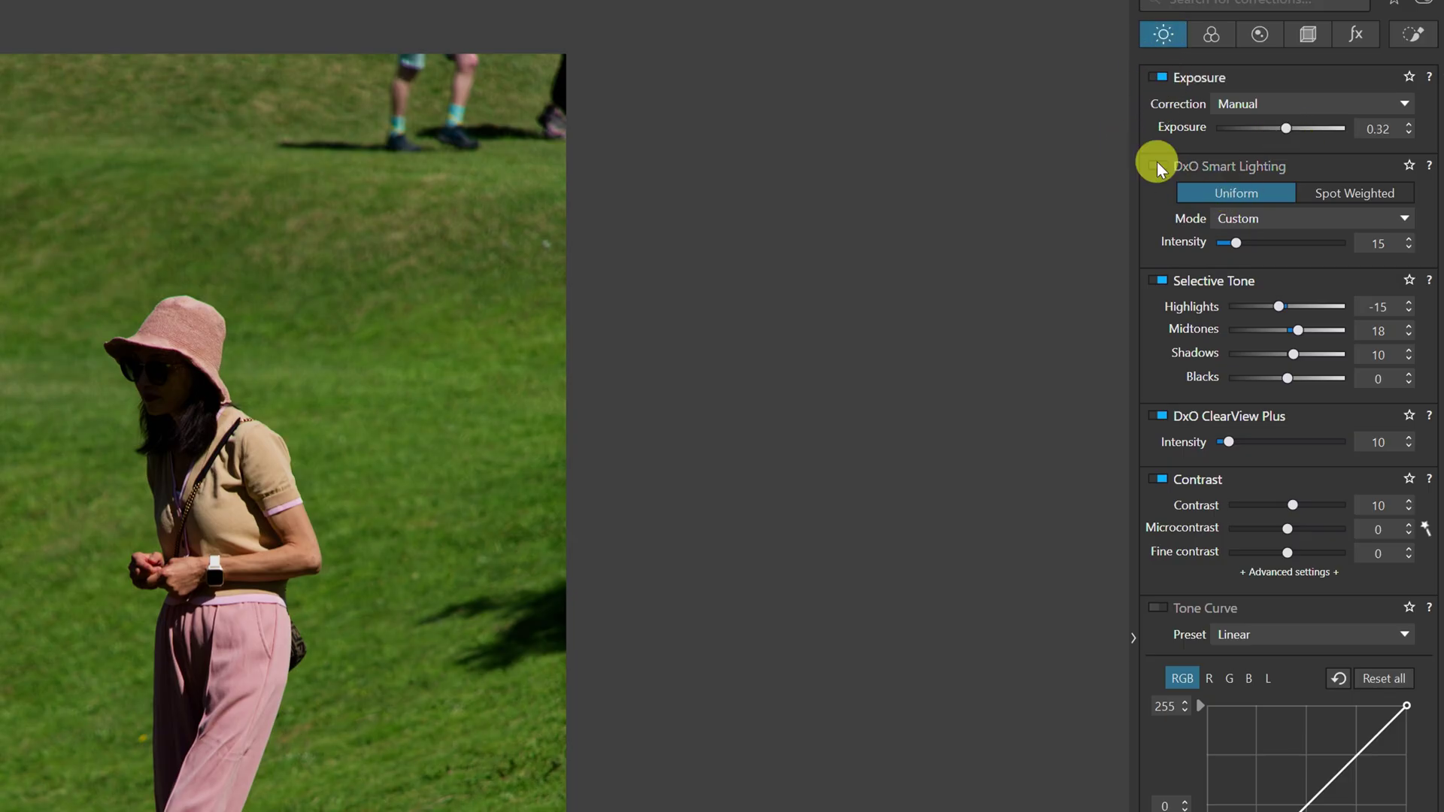
{"action": "left_click", "coordinate": [1159, 165]}
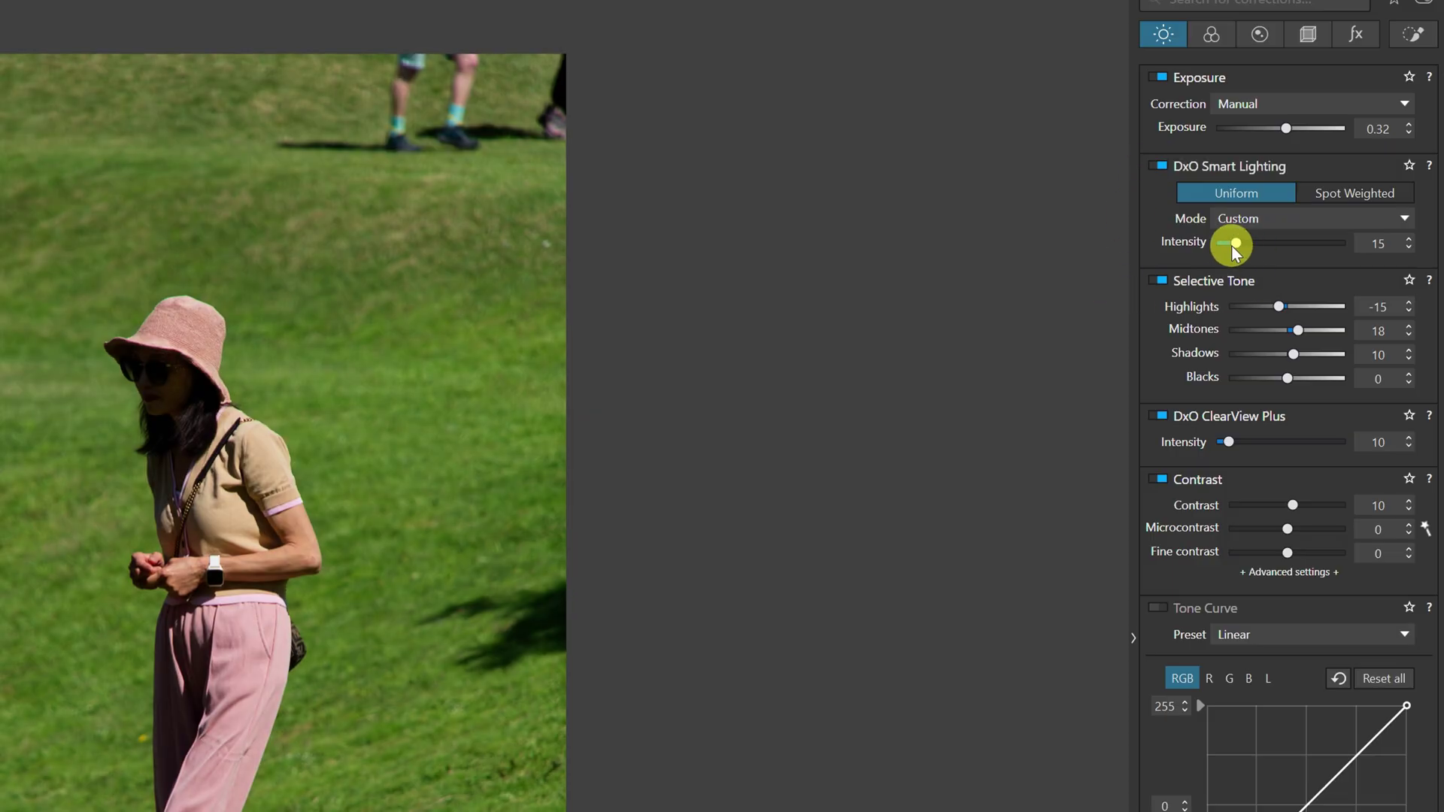
{"action": "left_click_drag", "start_coordinate": [1238, 238], "coordinate": [1244, 241]}
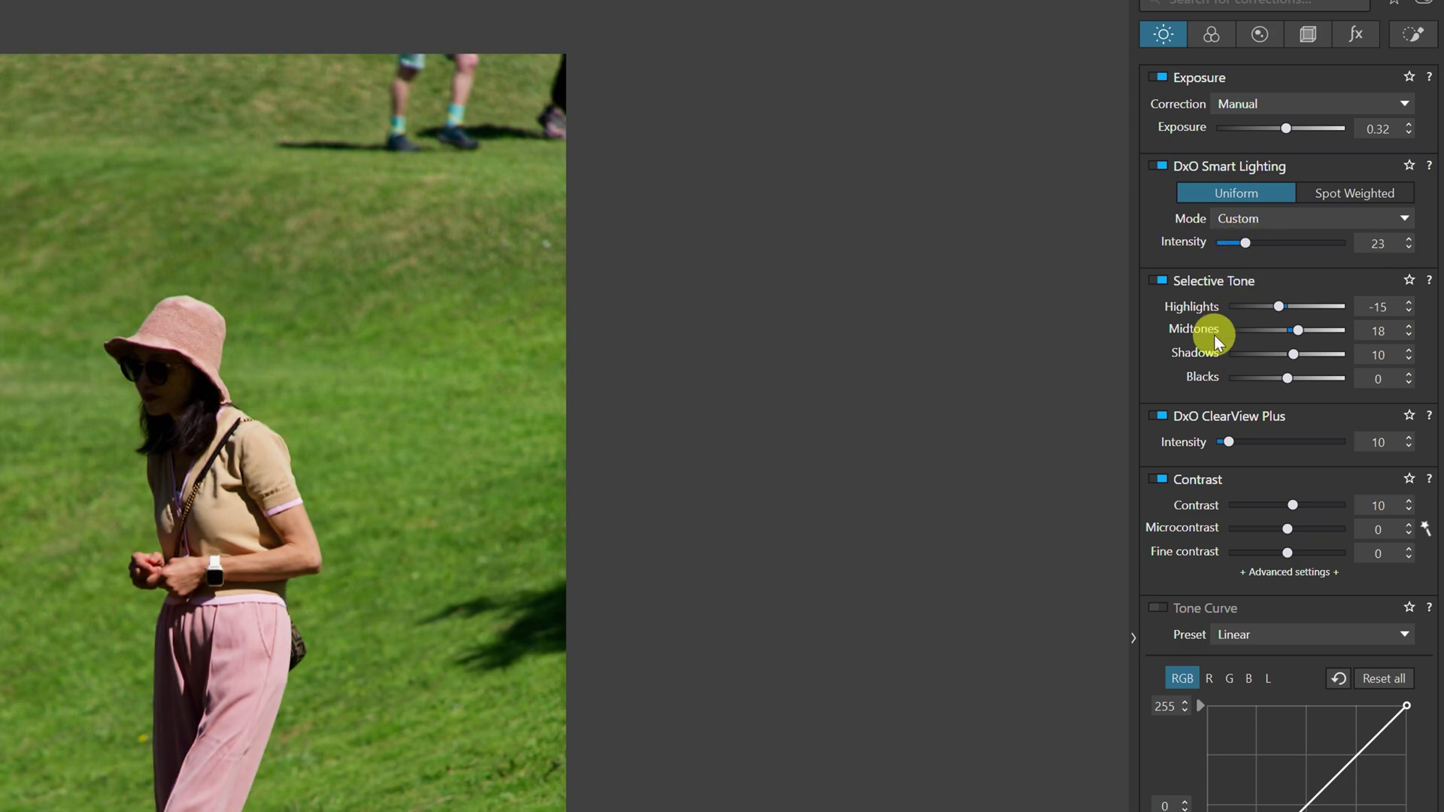
Set Selective Tone Highlights to -35, Midtones to 30 and Shadows to 9, and DxO ClearView Plus intensity to 27
{"action": "left_click_drag", "start_coordinate": [1283, 306], "coordinate": [1293, 350]}
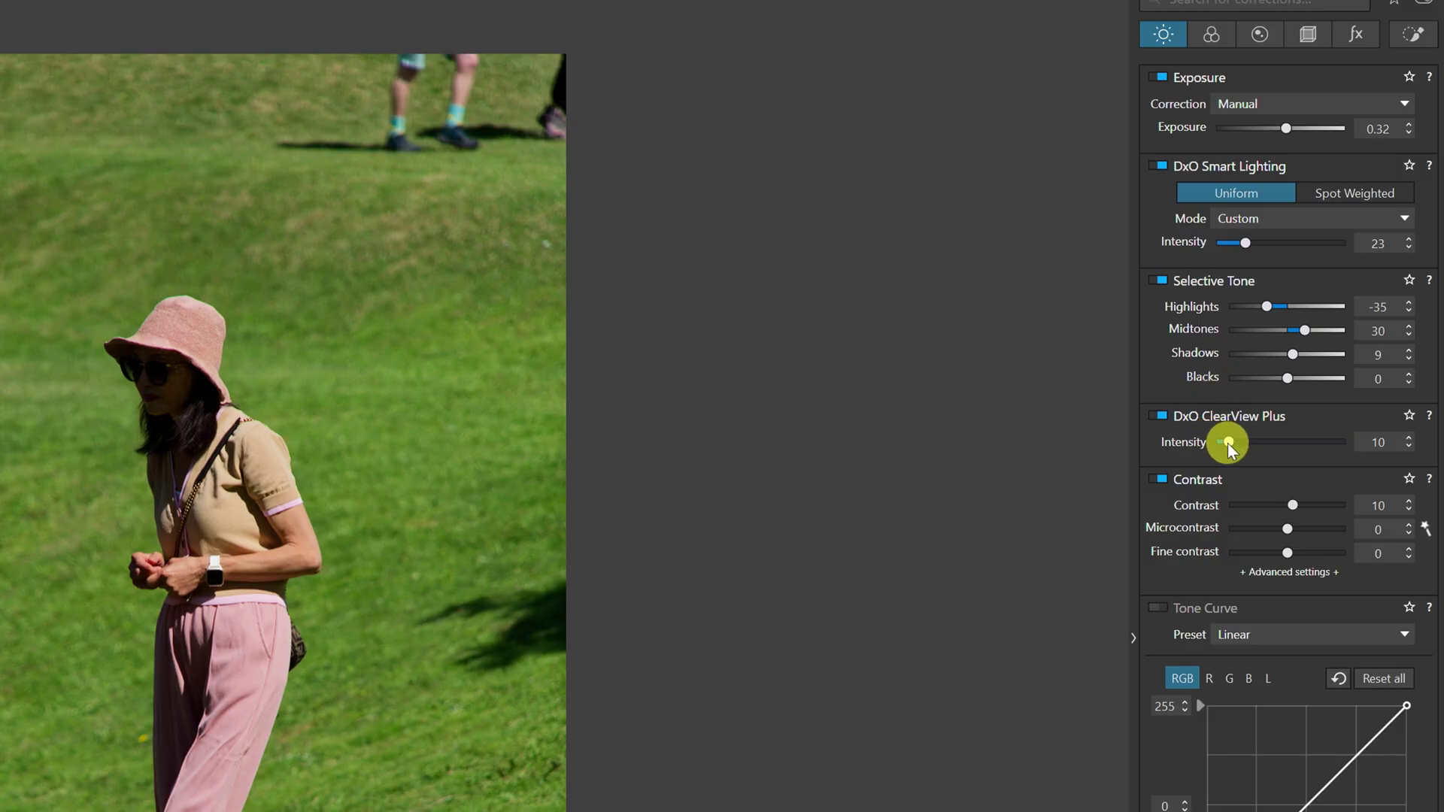
{"action": "left_click_drag", "start_coordinate": [1229, 446], "coordinate": [1336, 461]}
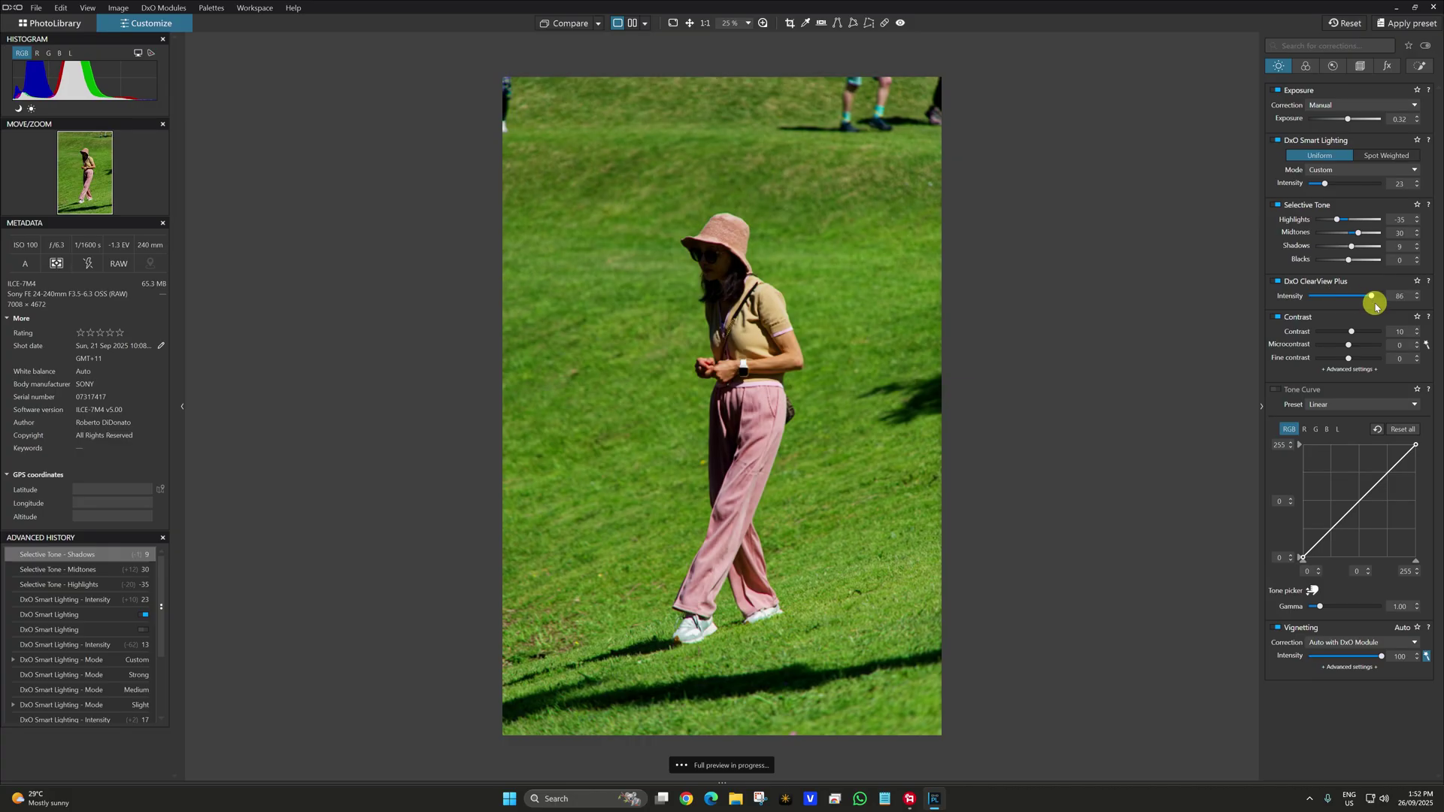
{"action": "left_click_drag", "start_coordinate": [1376, 306], "coordinate": [1376, 306]}
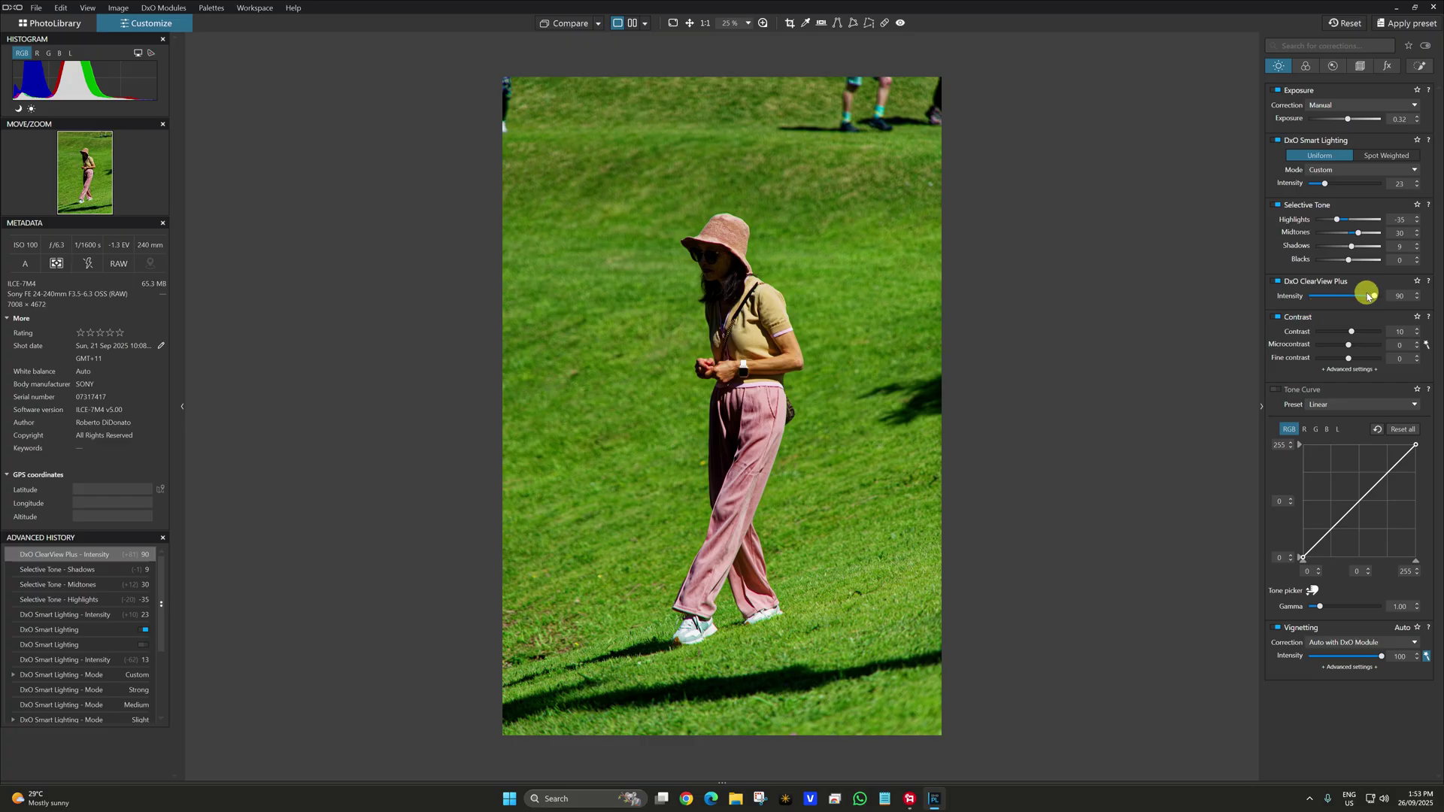
{"action": "left_click_drag", "start_coordinate": [1374, 297], "coordinate": [1329, 296]}
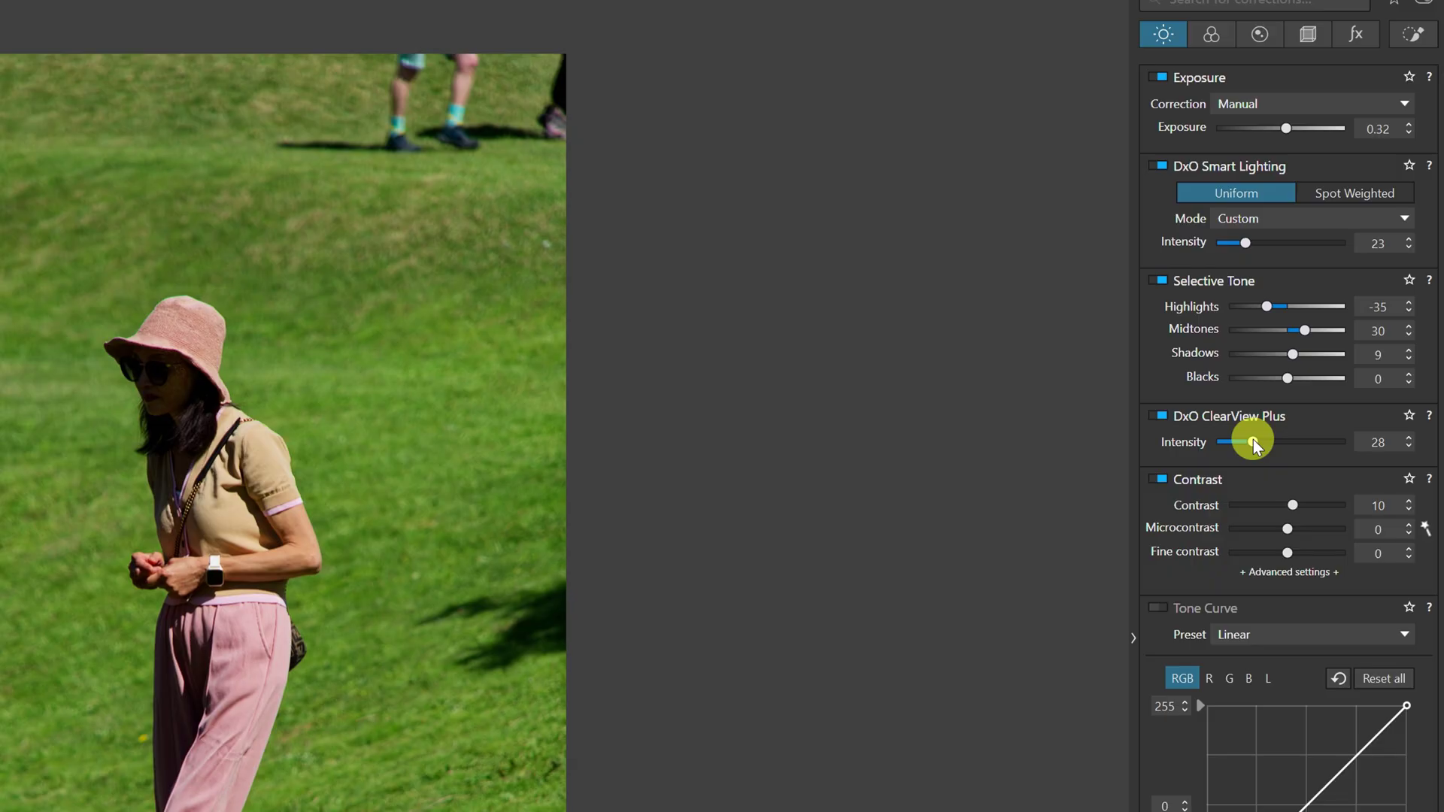
{"action": "left_click_drag", "start_coordinate": [1253, 443], "coordinate": [1247, 440]}
{"action": "left_click_drag", "start_coordinate": [1247, 440], "coordinate": [1250, 441]}
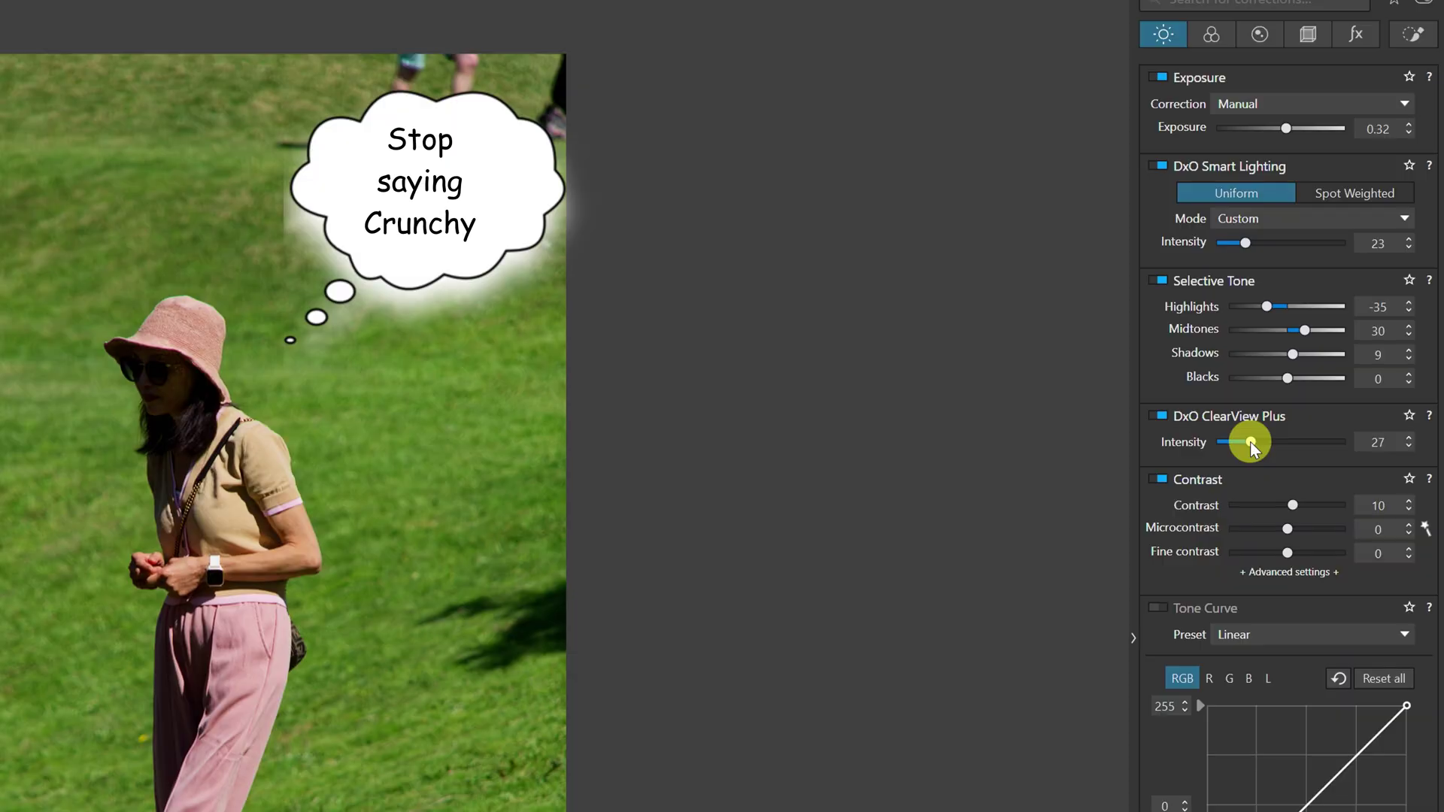
Set Contrast to 22 and apply the automatic Microcontrast setting
{"action": "left_click_drag", "start_coordinate": [1293, 505], "coordinate": [1300, 505]}
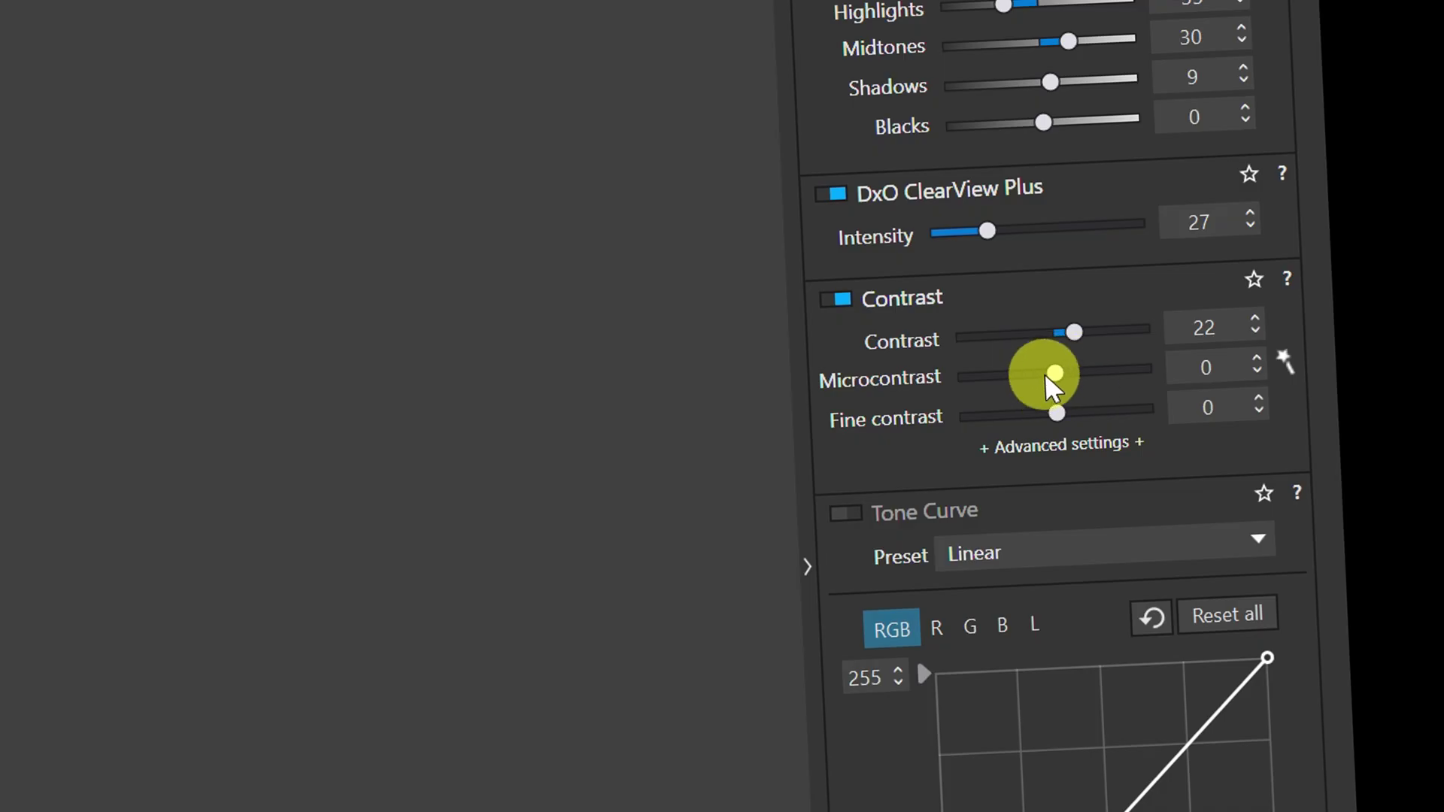
{"action": "left_click", "coordinate": [1284, 358]}
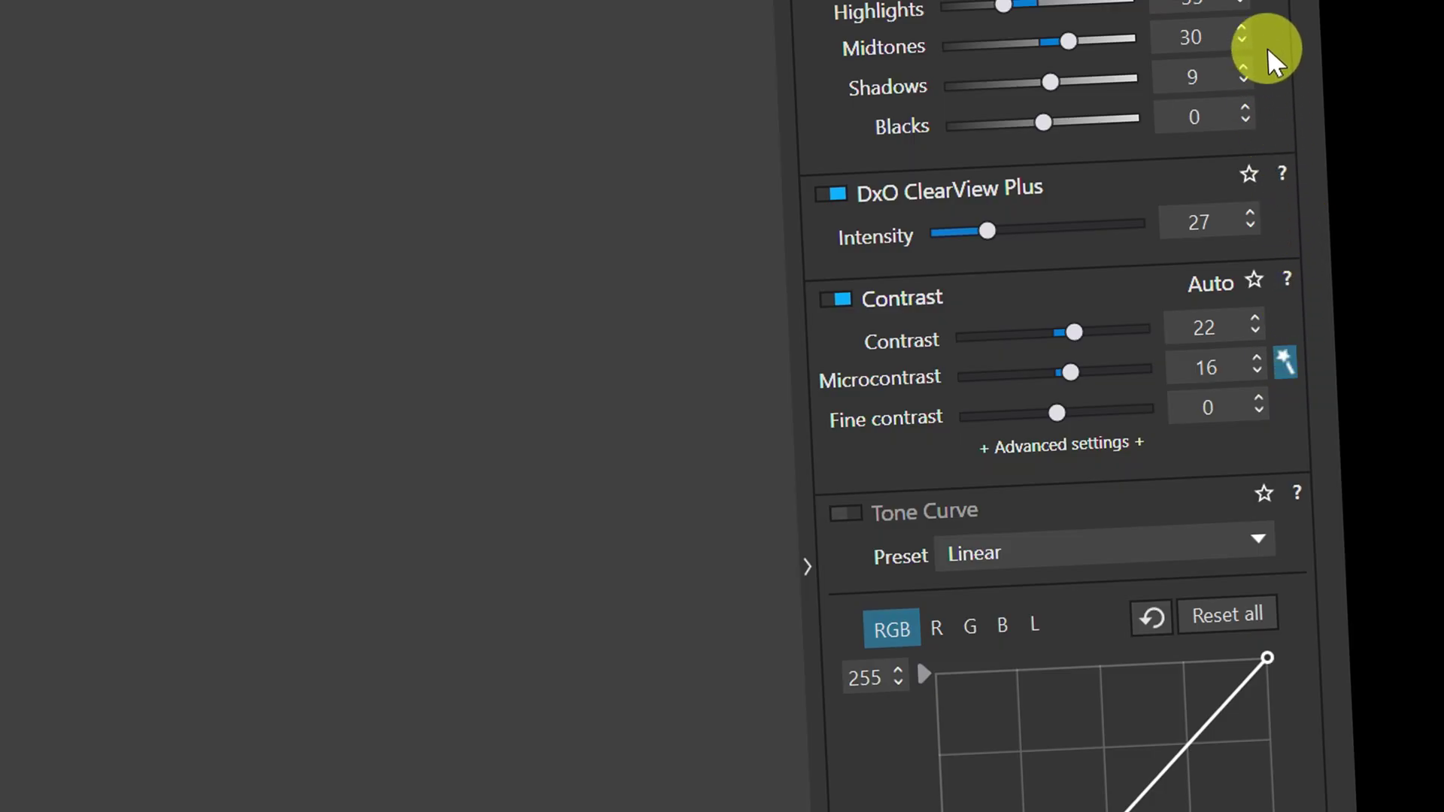
Toggle the Vignetting correction off and on to compare its effect on the photo, leaving it enabled
{"action": "scroll", "coordinate": [1128, 376], "scroll_direction": "down", "scroll_amount": 5}
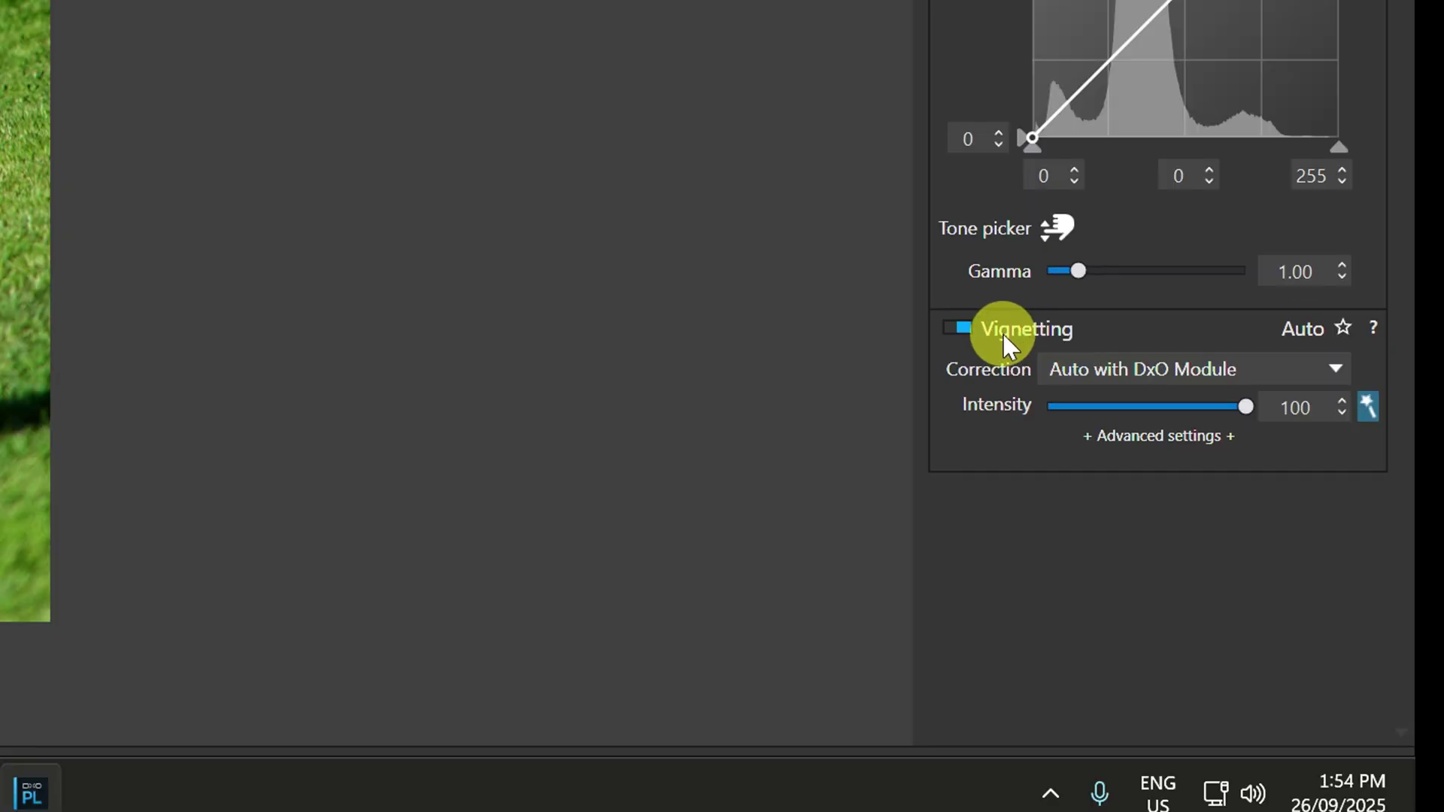
{"action": "left_click", "coordinate": [959, 325]}
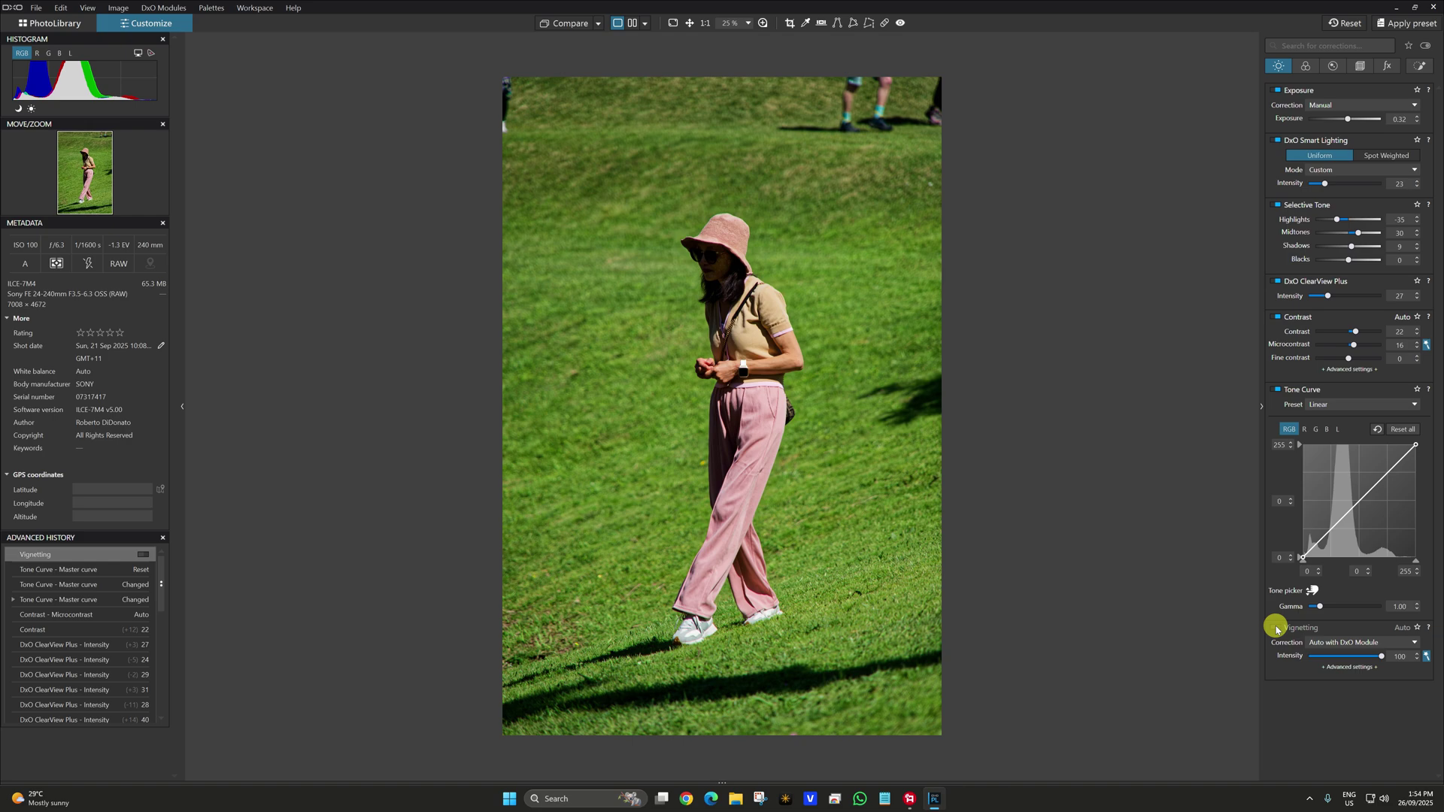
{"action": "left_click", "coordinate": [1276, 628]}
{"action": "left_click", "coordinate": [1277, 627]}
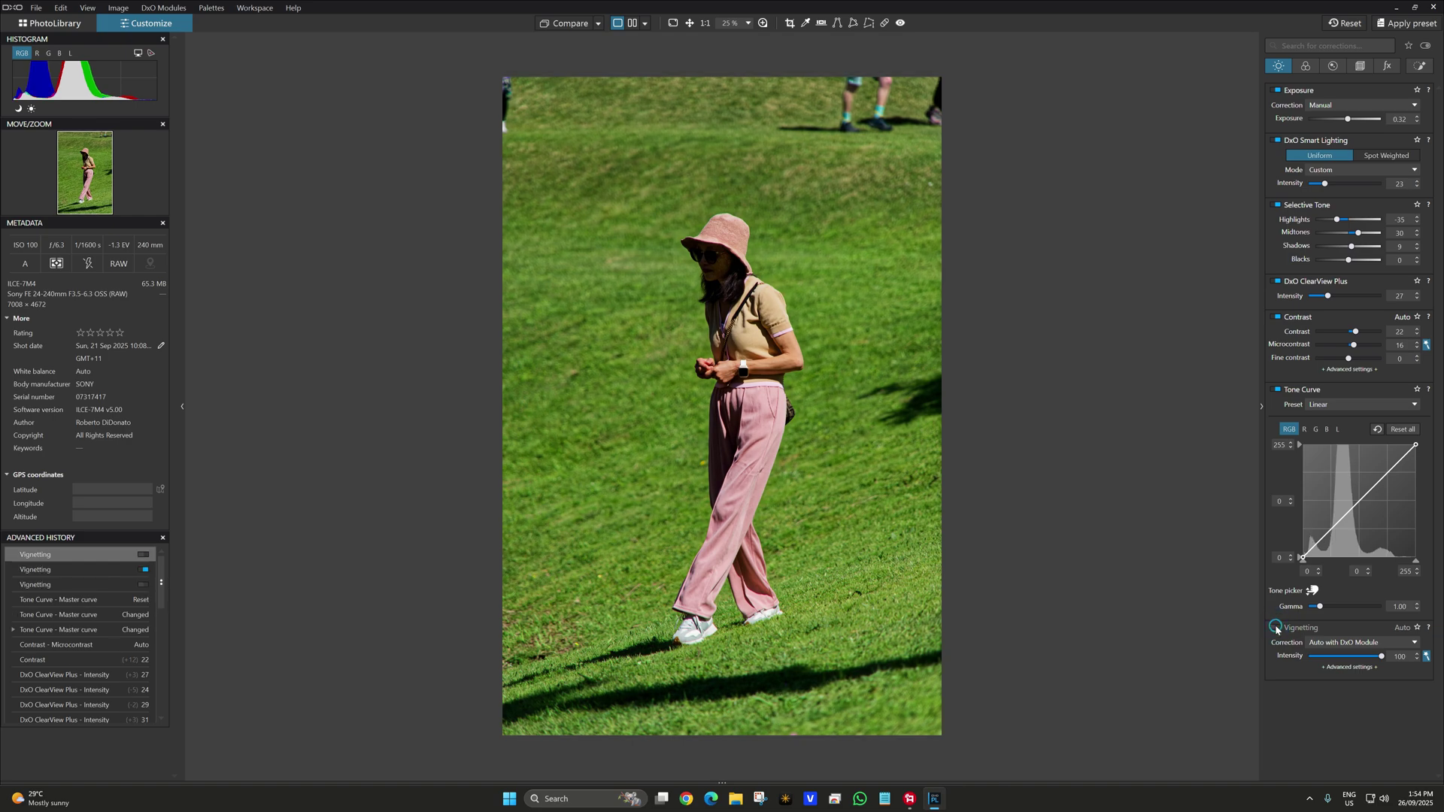
{"action": "left_click", "coordinate": [1277, 628]}
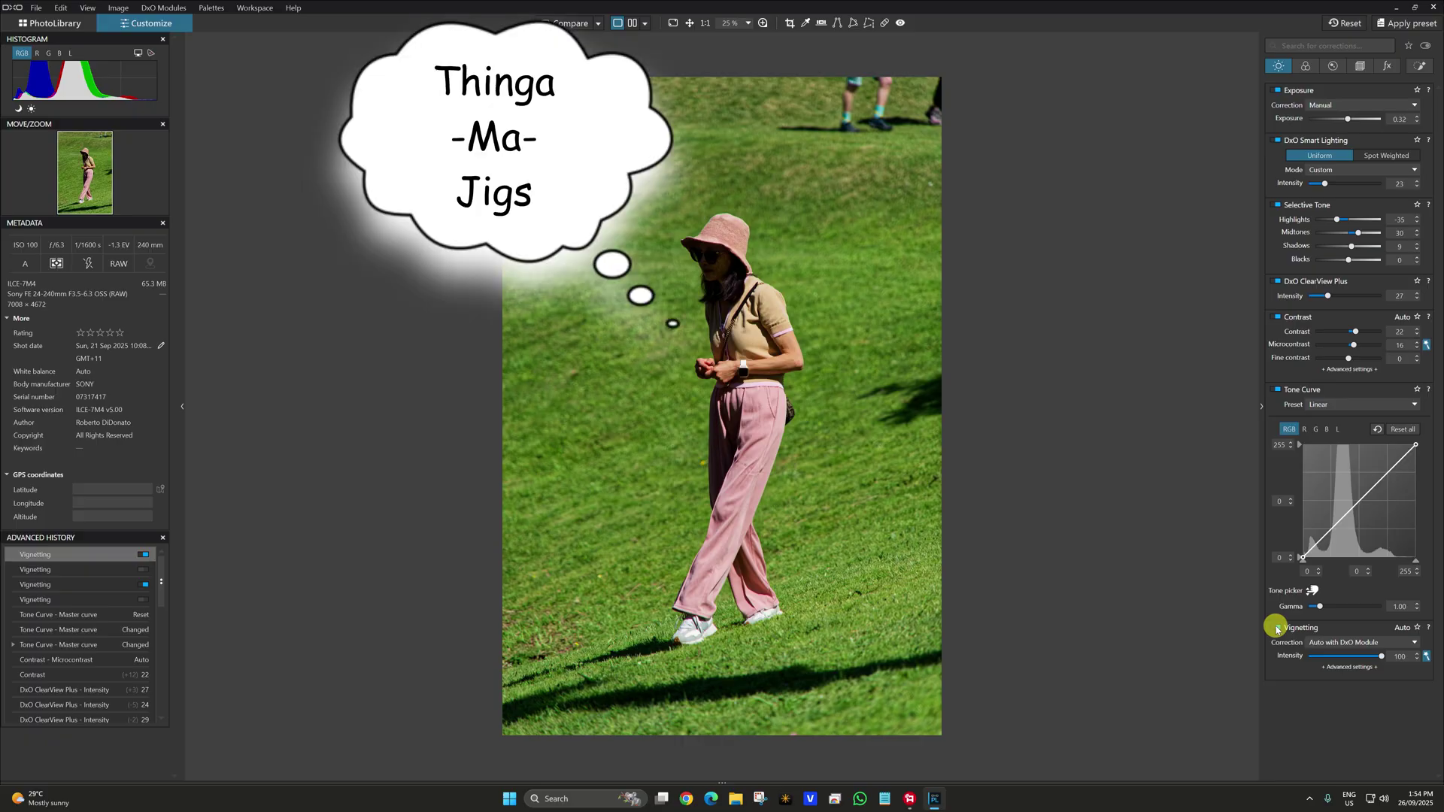
Try the black-and-white rendering in the color corrections, and switch the photo back to color rendering
{"action": "left_click", "coordinate": [1306, 66]}
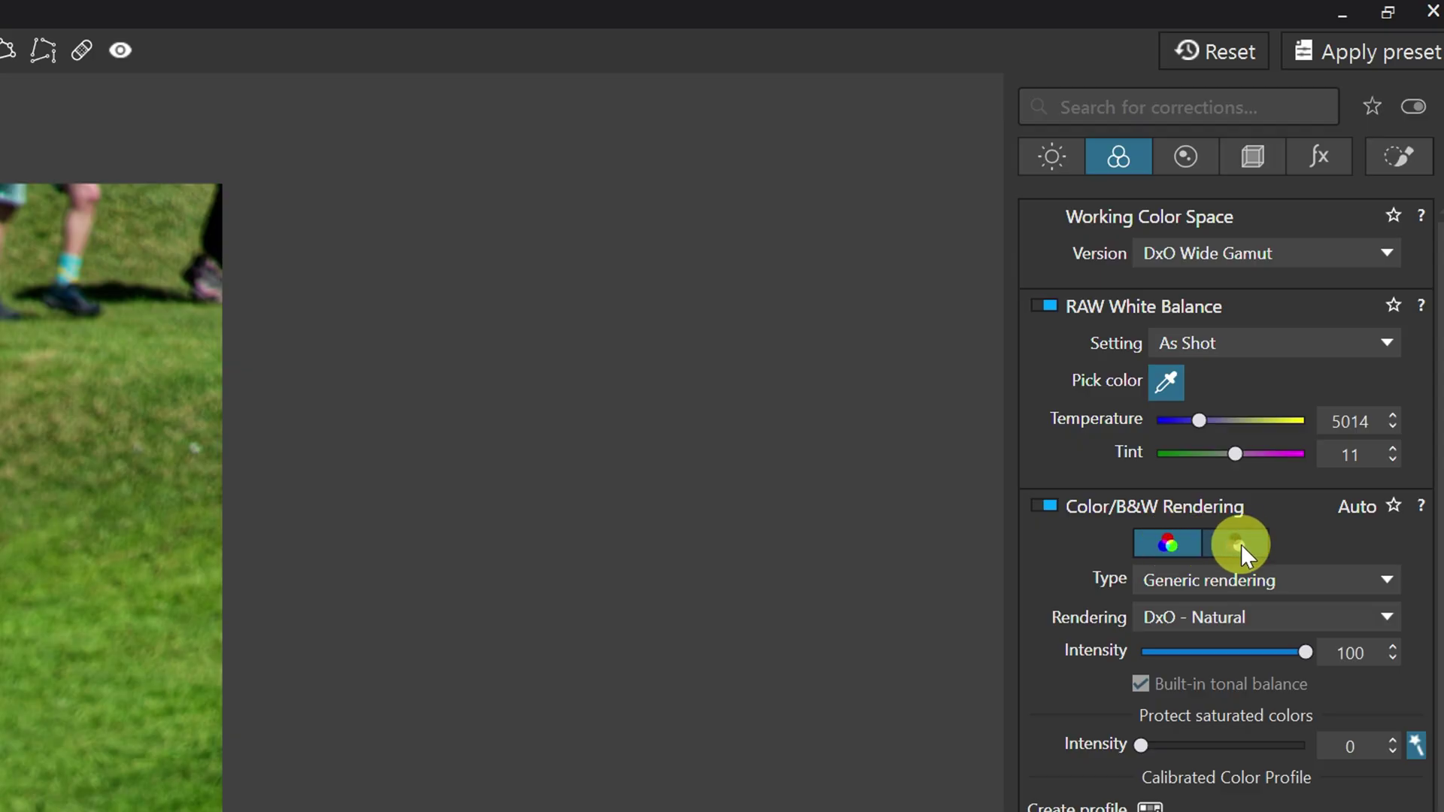
{"action": "left_click", "coordinate": [1240, 544]}
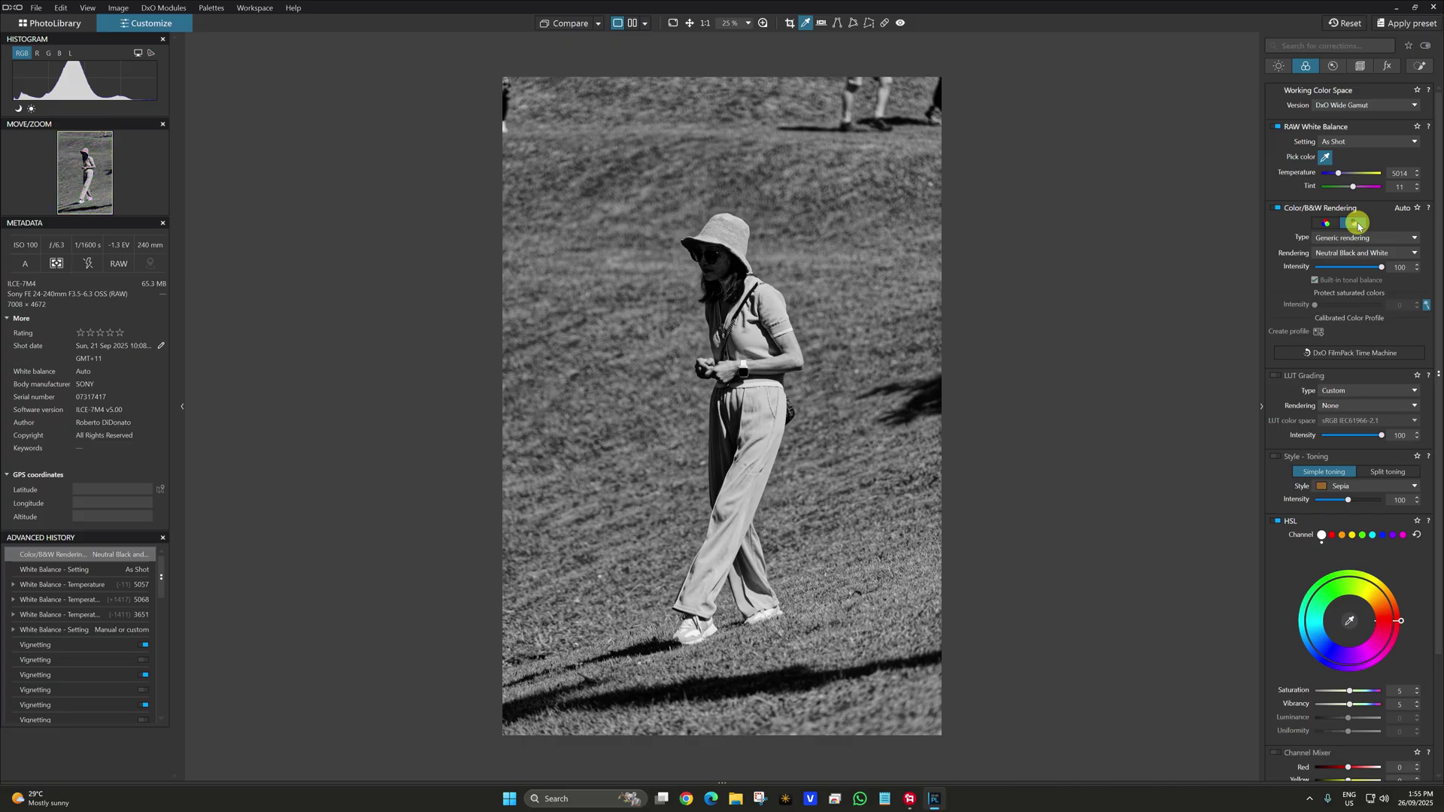
{"action": "left_click", "coordinate": [1326, 223]}
Try LUT Grading with the Standard type, applying the 06-Old-magazine rendering and switching to 07-Old-Sicily
{"action": "left_click", "coordinate": [1335, 375]}
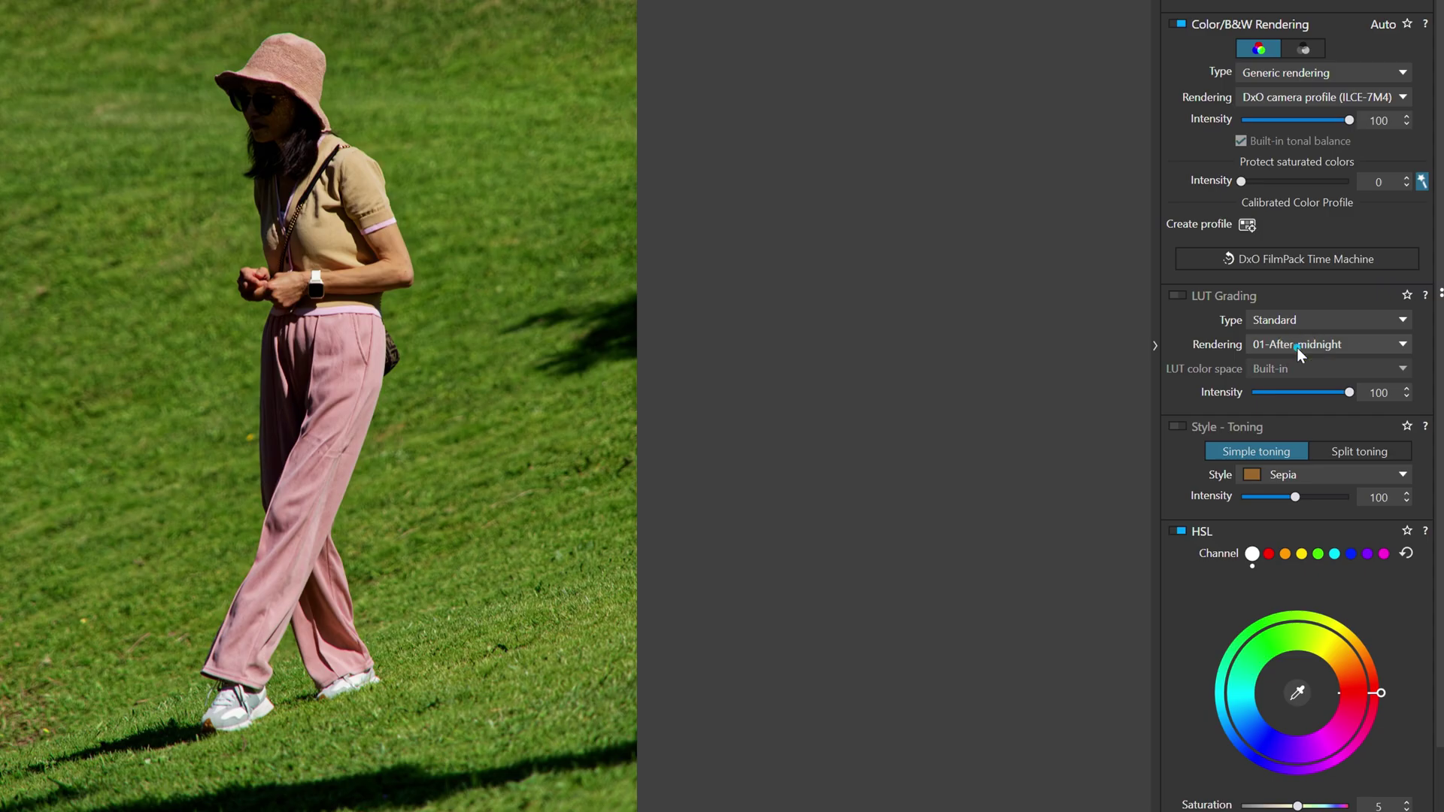
{"action": "left_click", "coordinate": [1297, 348]}
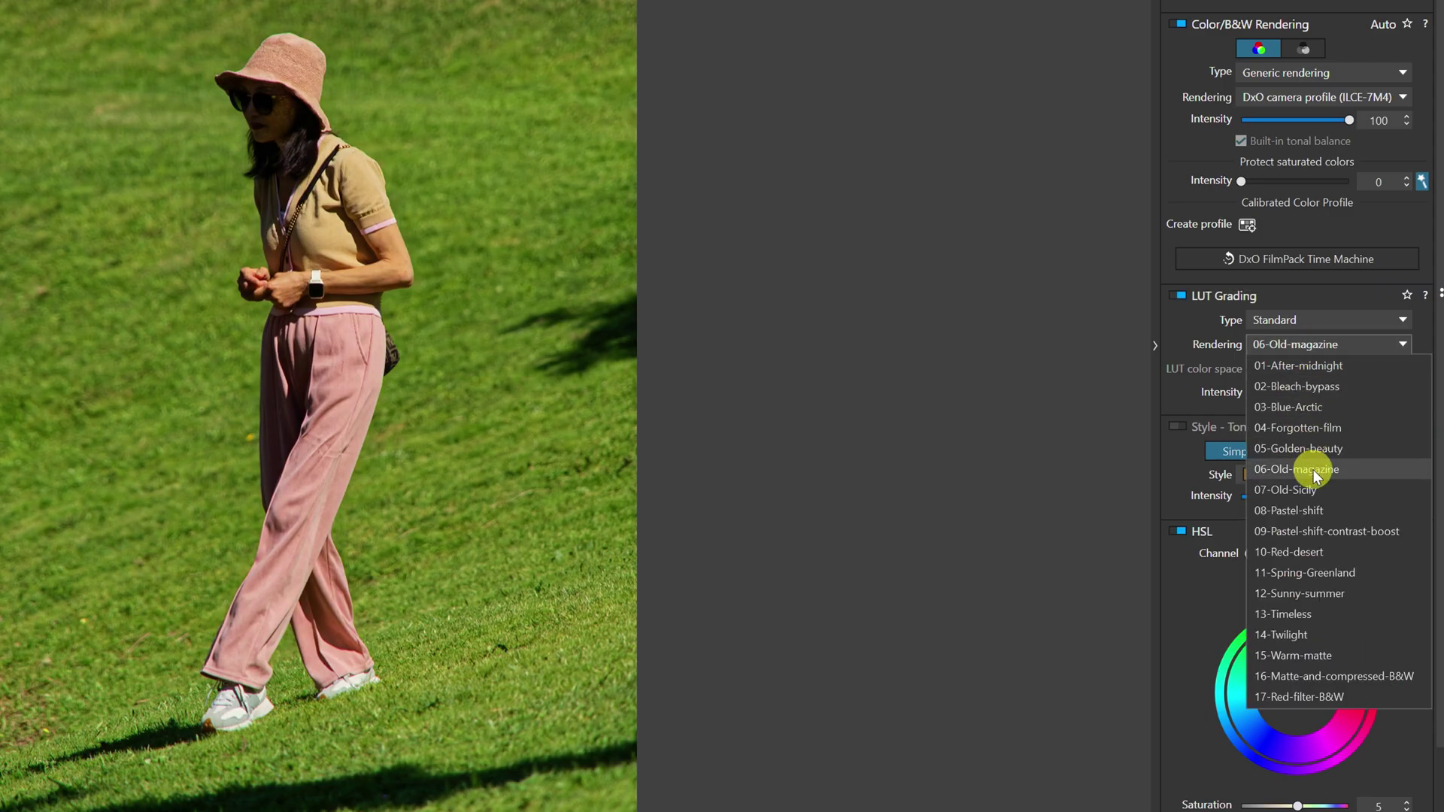
{"action": "left_click", "coordinate": [1313, 471]}
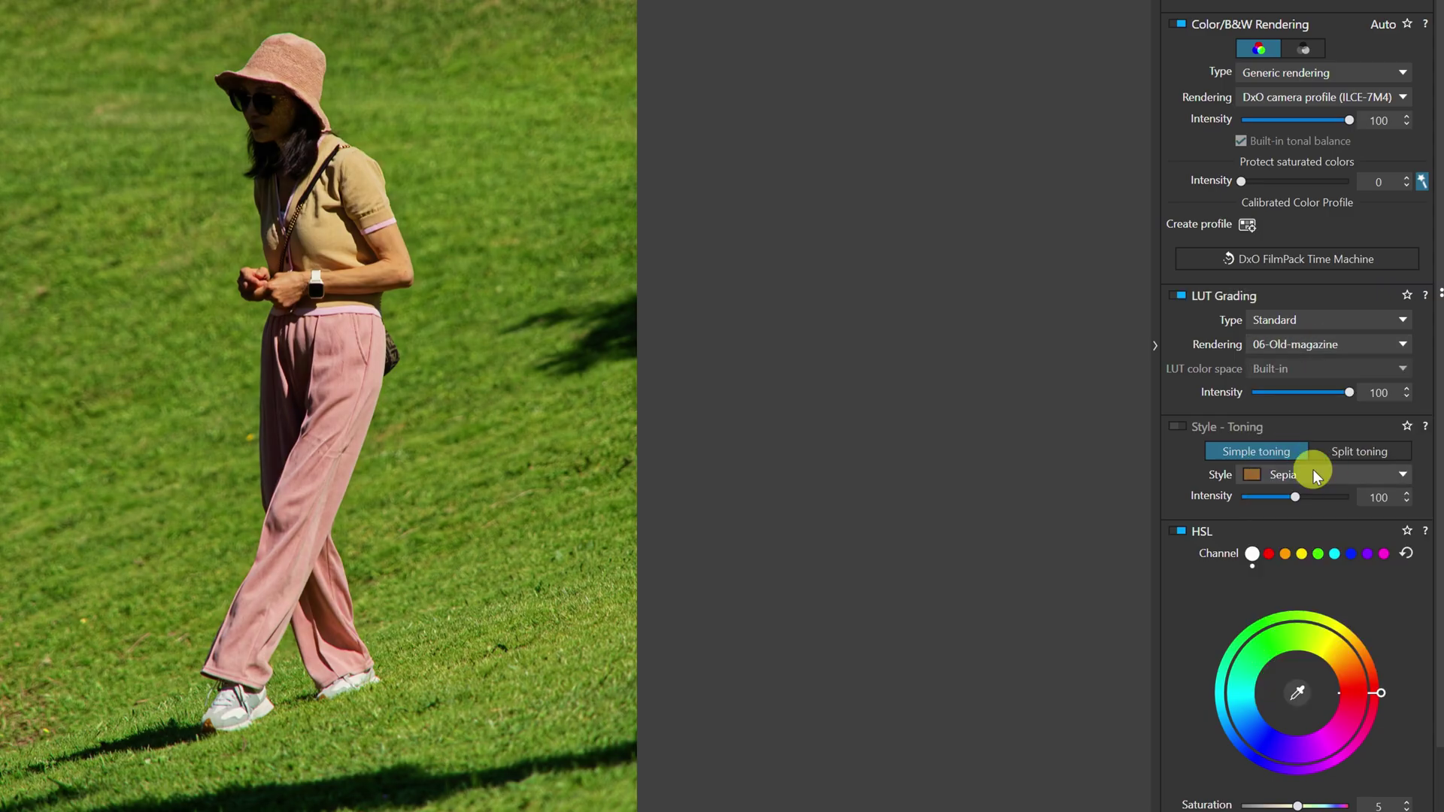
{"action": "left_click", "coordinate": [1307, 344]}
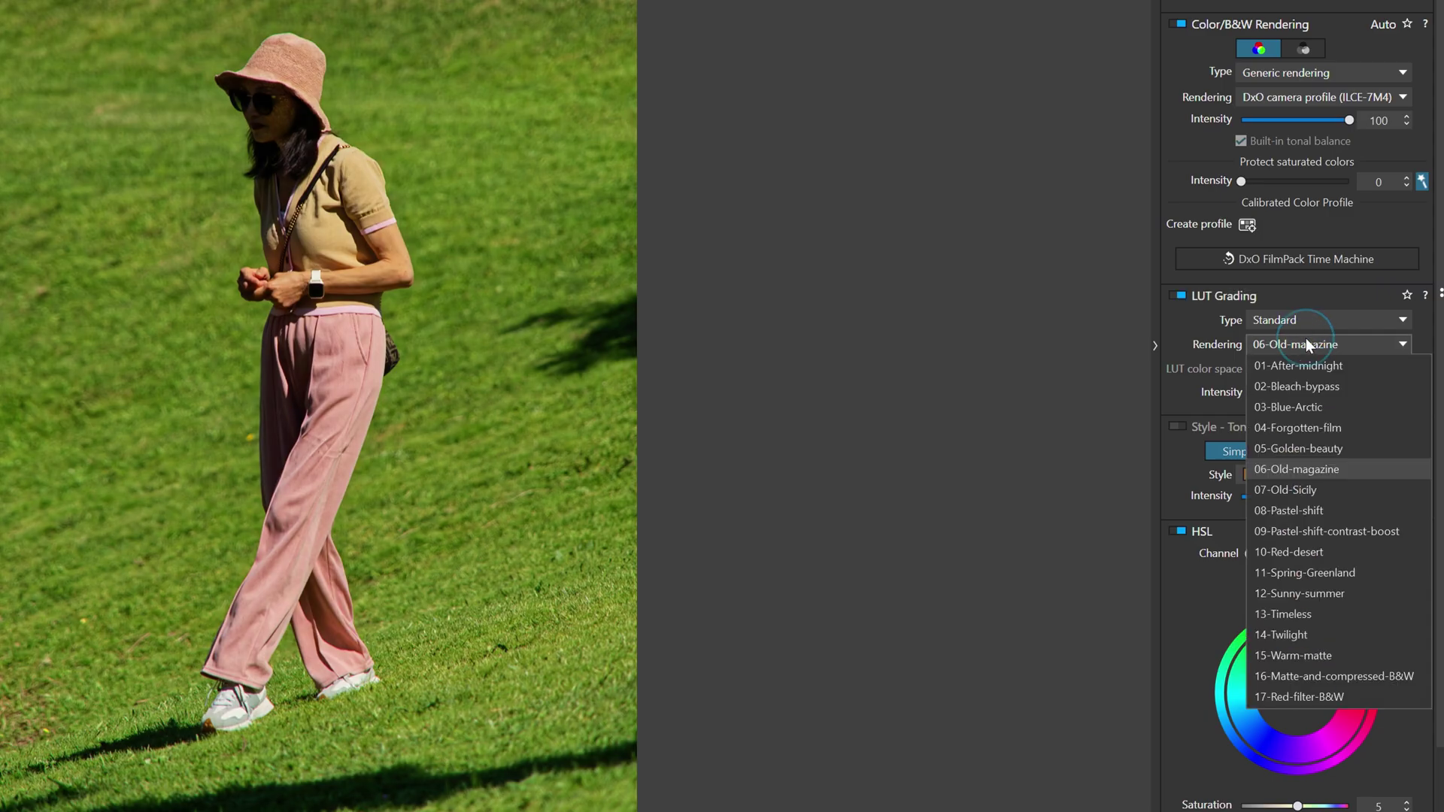
{"action": "left_click", "coordinate": [1309, 492]}
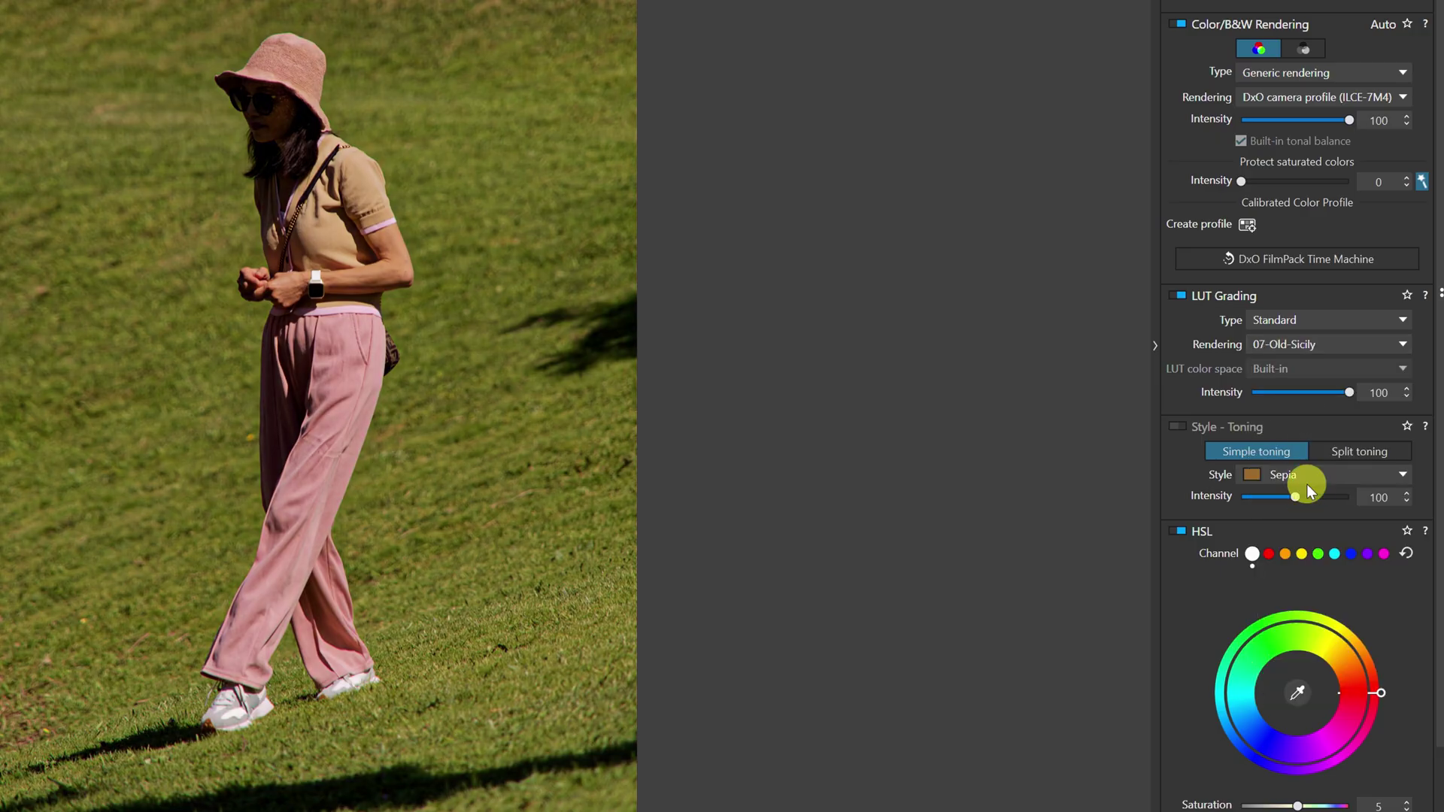
Preview other standard LUTs such as 01-After-midnight on the photo and turn LUT Grading off
{"action": "left_click", "coordinate": [1306, 354]}
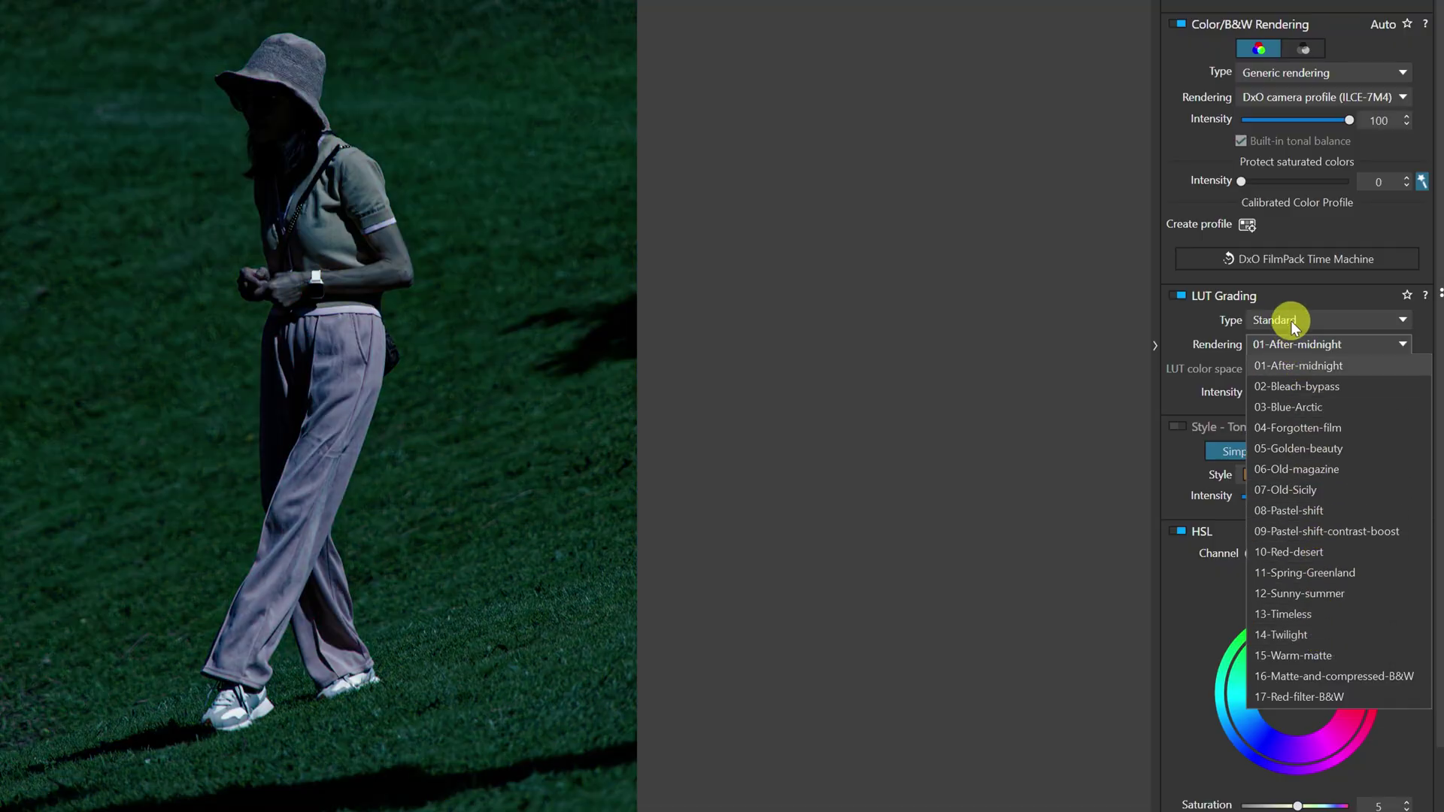
{"action": "left_click", "coordinate": [1291, 321]}
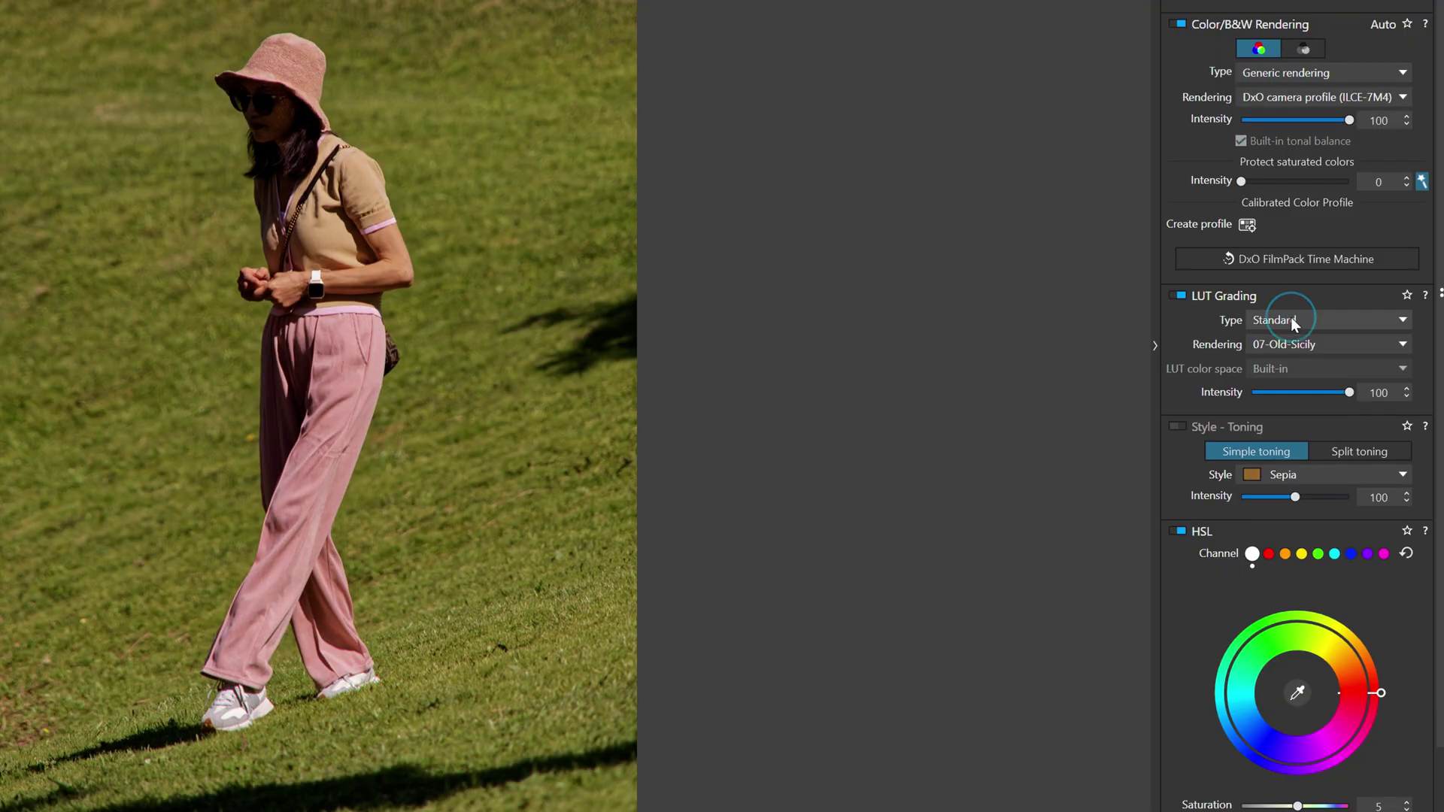
{"action": "left_click", "coordinate": [1291, 320]}
{"action": "left_click", "coordinate": [1291, 321]}
{"action": "left_click", "coordinate": [1180, 296]}
Set the HSL red channel's Saturation to 77 and Luminance to 53, and compare the pink clothing with the uncorrected image
{"action": "scroll", "coordinate": [1204, 570], "scroll_direction": "down", "scroll_amount": 2}
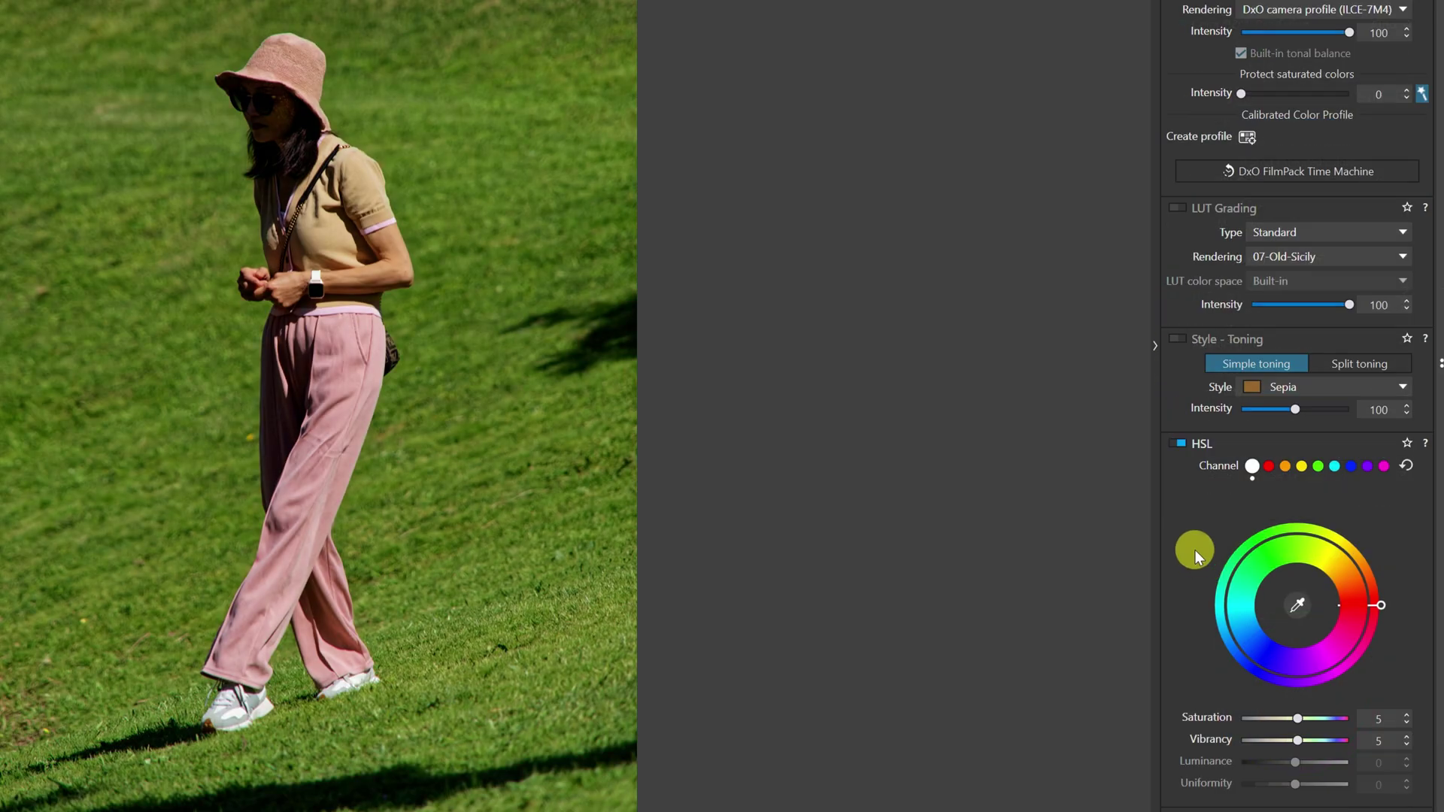
{"action": "scroll", "coordinate": [1196, 553], "scroll_direction": "down", "scroll_amount": 2}
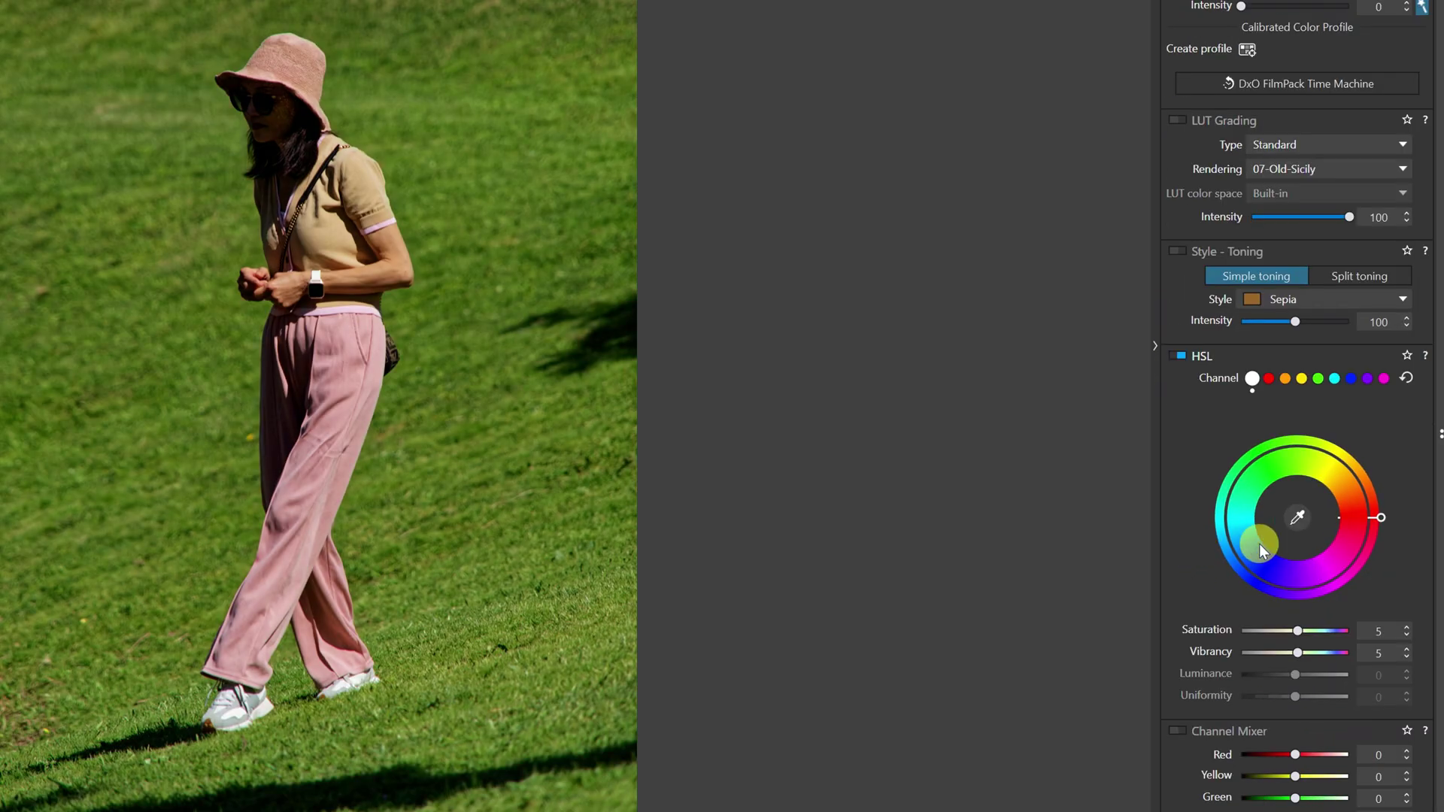
{"action": "left_click", "coordinate": [1298, 518]}
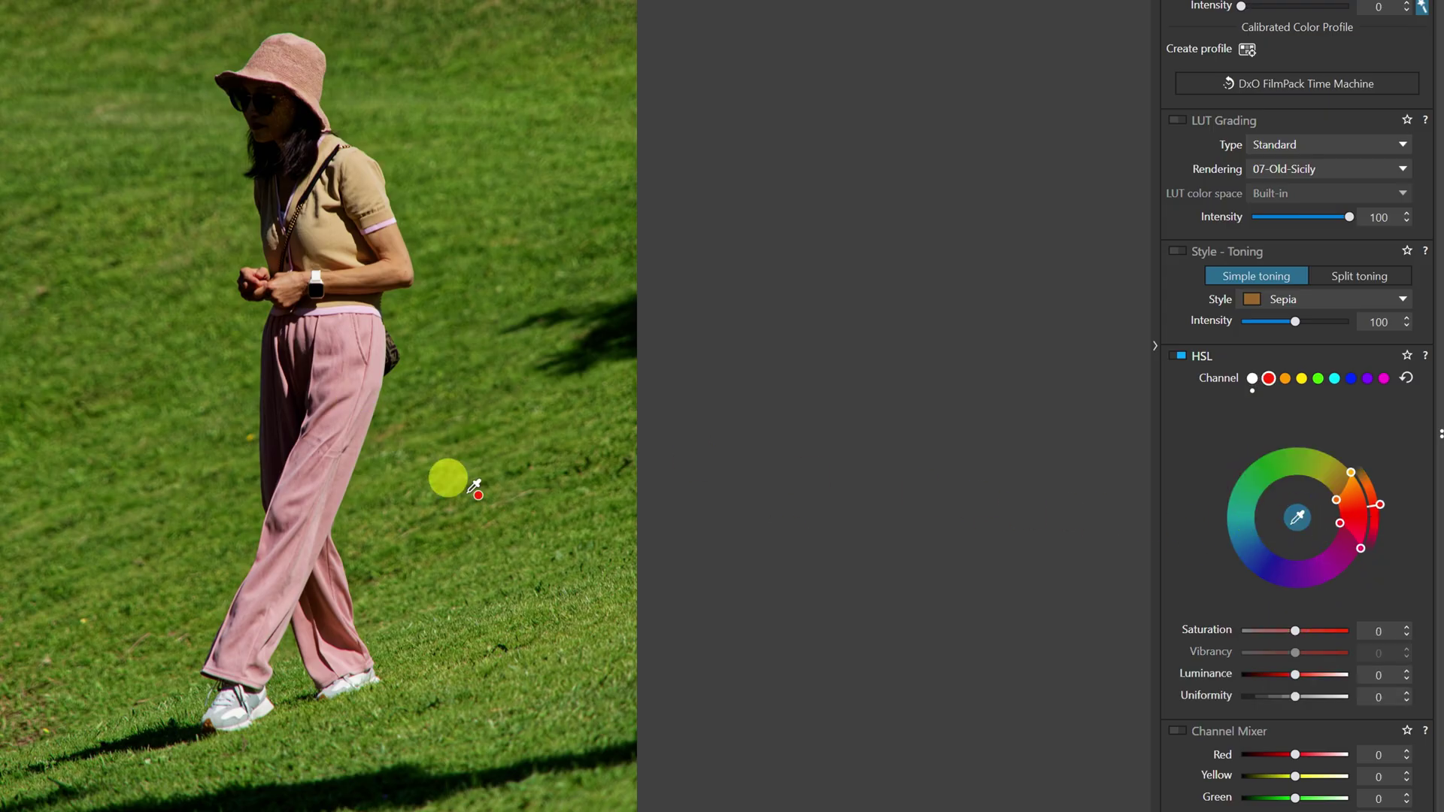
{"action": "left_click", "coordinate": [1296, 631]}
{"action": "left_click_drag", "start_coordinate": [1296, 631], "coordinate": [1315, 674]}
{"action": "left_click", "coordinate": [1320, 633]}
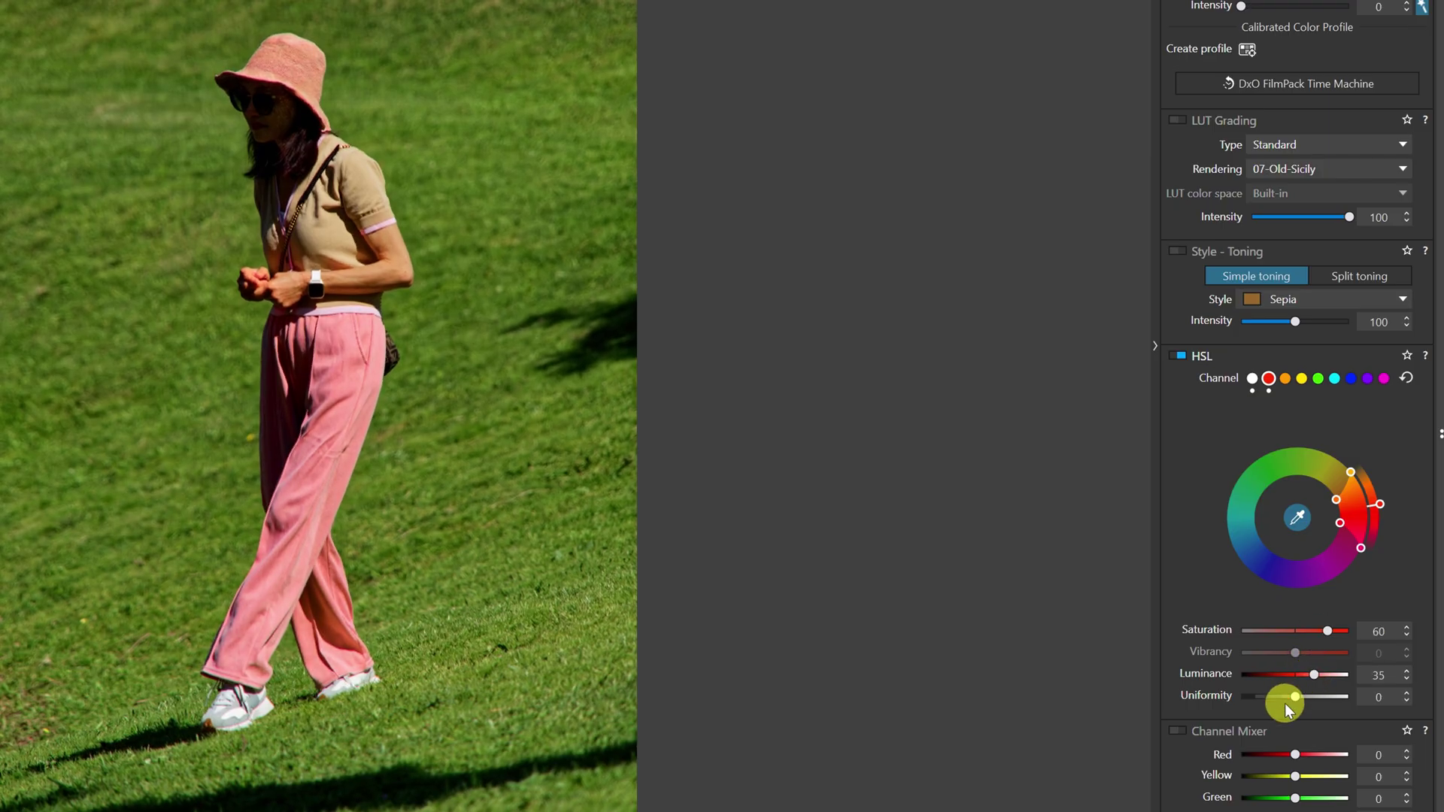
{"action": "left_click_drag", "start_coordinate": [1315, 674], "coordinate": [1338, 634]}
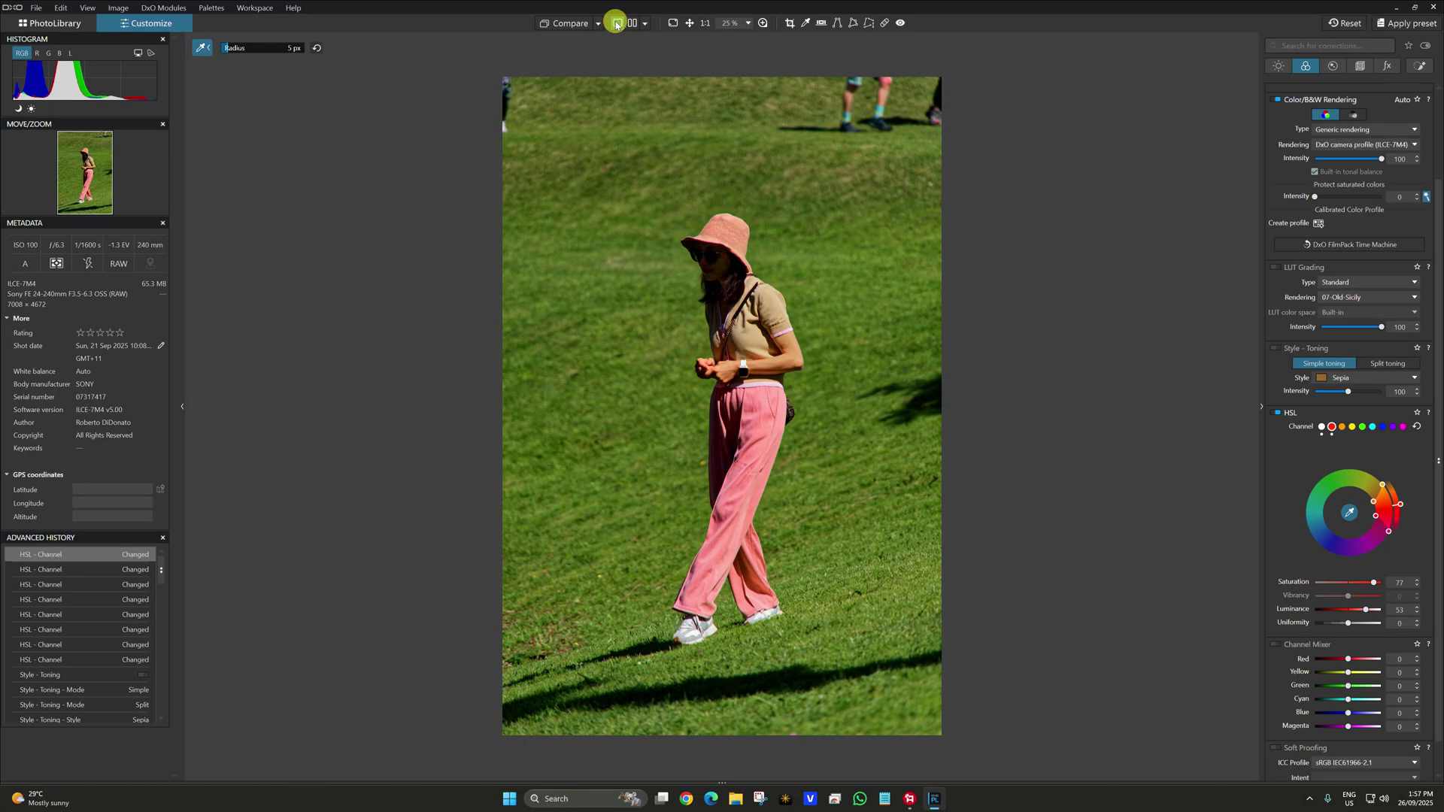
{"action": "left_click", "coordinate": [563, 23]}
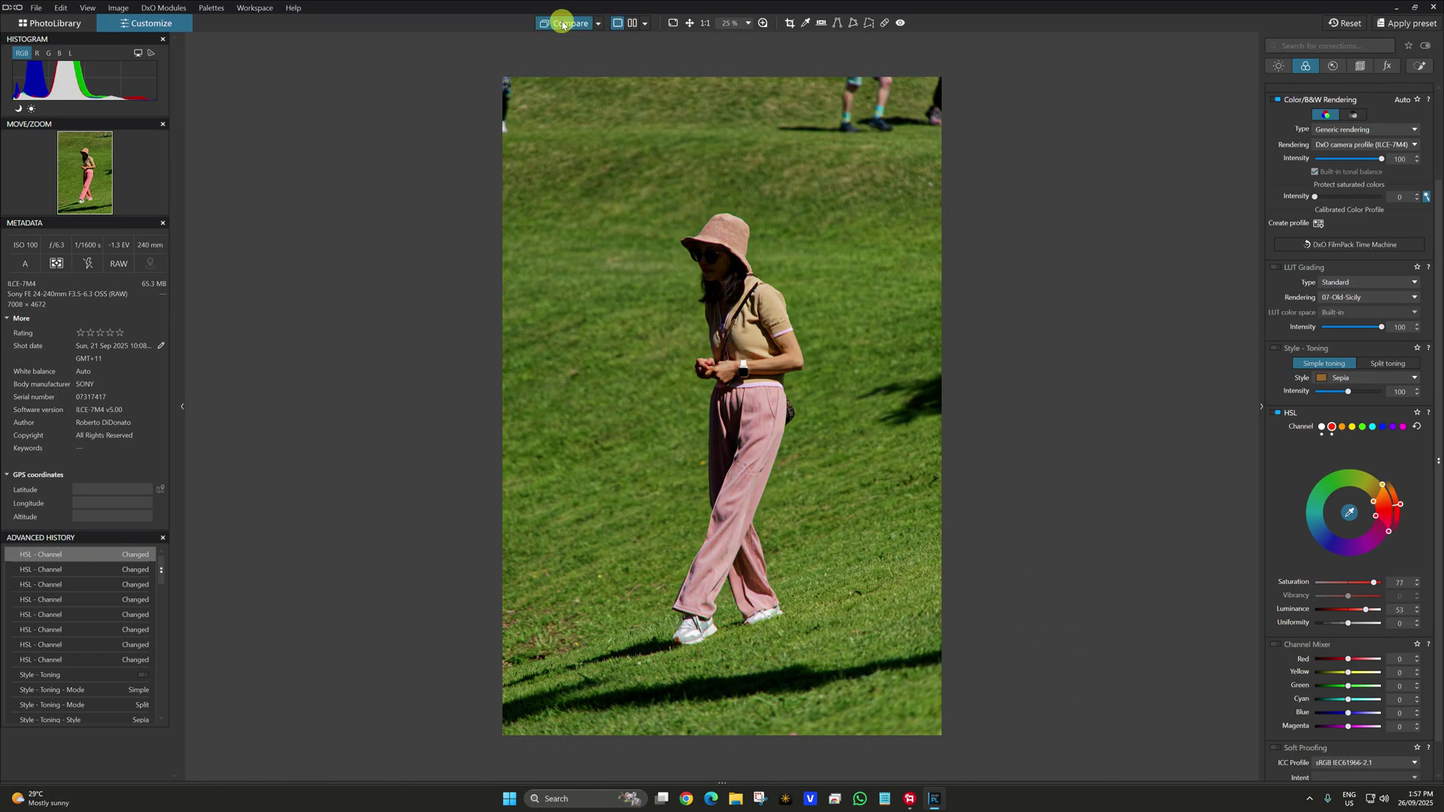
{"action": "left_click", "coordinate": [563, 23]}
Pick the grass as the HSL target color, lower the green channel's Saturation to about -36 and fine-tune its Luminance
{"action": "scroll", "coordinate": [1300, 433], "scroll_direction": "down", "scroll_amount": 1}
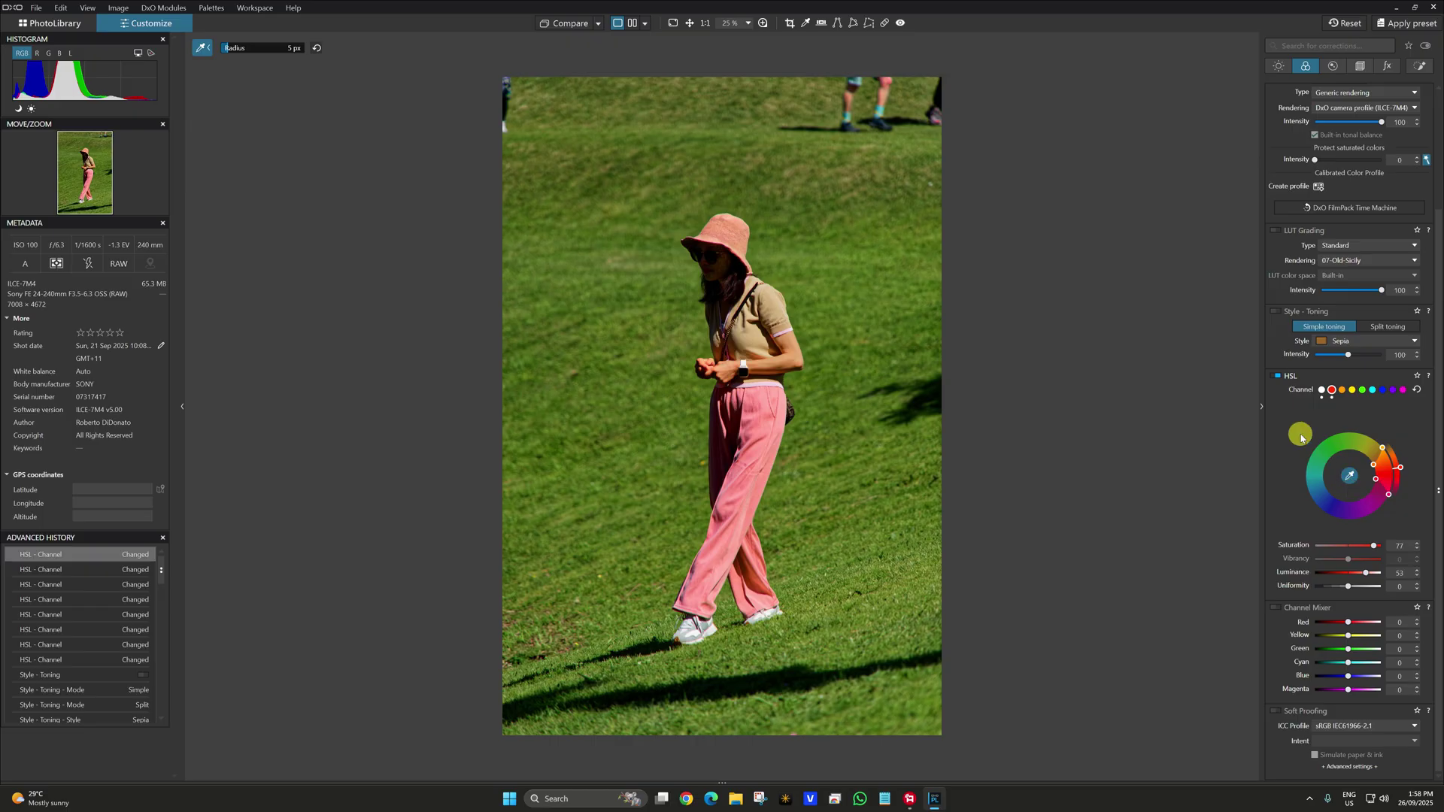
{"action": "left_click", "coordinate": [1350, 475]}
{"action": "left_click", "coordinate": [812, 277]}
{"action": "left_click_drag", "start_coordinate": [1348, 547], "coordinate": [1336, 548]}
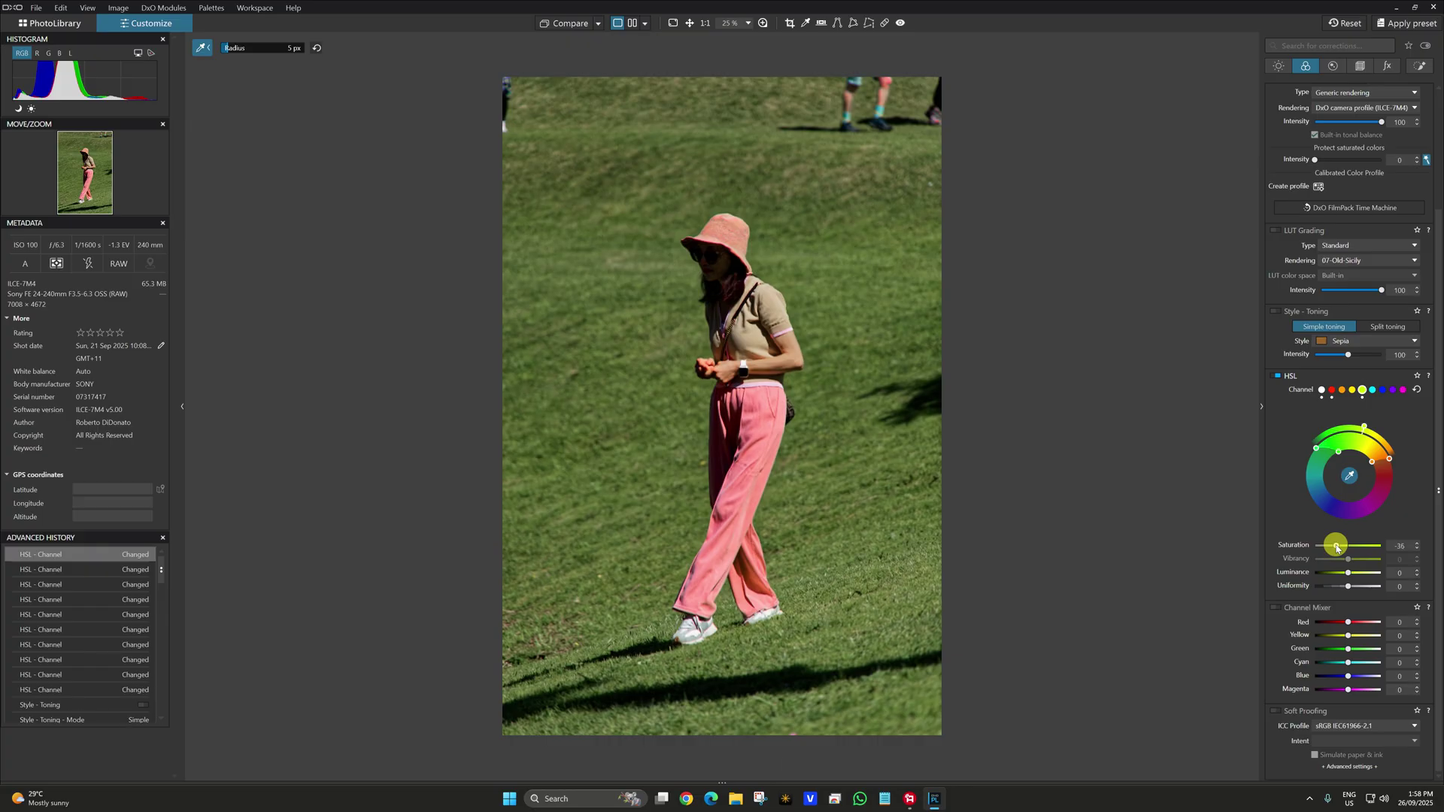
{"action": "mouse_move", "coordinate": [1337, 549]}
{"action": "left_mouse_down"}
{"action": "mouse_move", "coordinate": [1356, 549]}
{"action": "mouse_move", "coordinate": [1338, 548]}
{"action": "left_mouse_up"}
{"action": "scroll", "coordinate": [1338, 549], "scroll_direction": "down", "scroll_amount": 3}
{"action": "mouse_move", "coordinate": [1351, 573]}
{"action": "left_mouse_down"}
{"action": "mouse_move", "coordinate": [1331, 575]}
{"action": "mouse_move", "coordinate": [1348, 576]}
{"action": "left_mouse_up"}
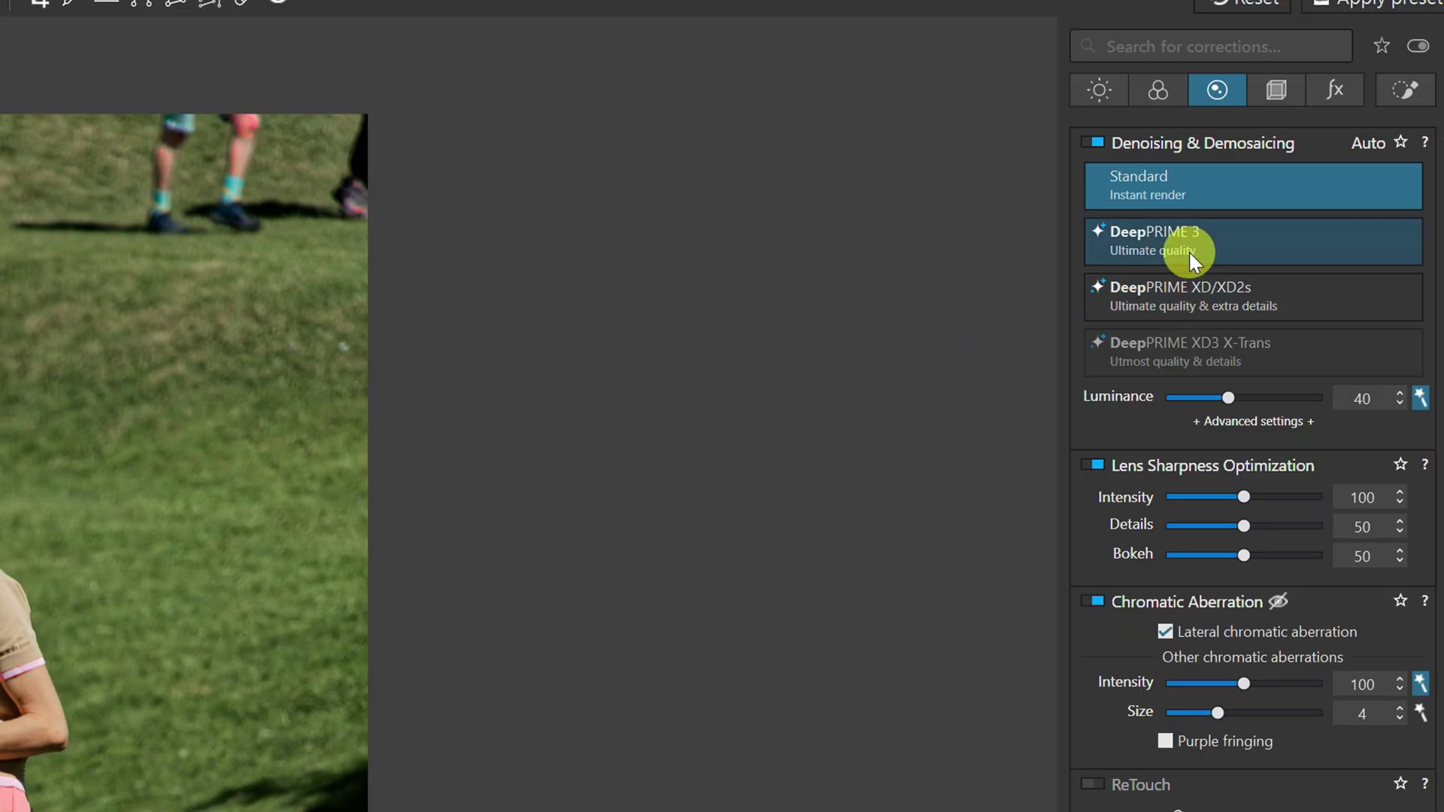
Apply DeepPRIME XD/XD2s denoising and inspect the pink trousers through the 100% Loupe
{"action": "left_click", "coordinate": [1178, 292]}
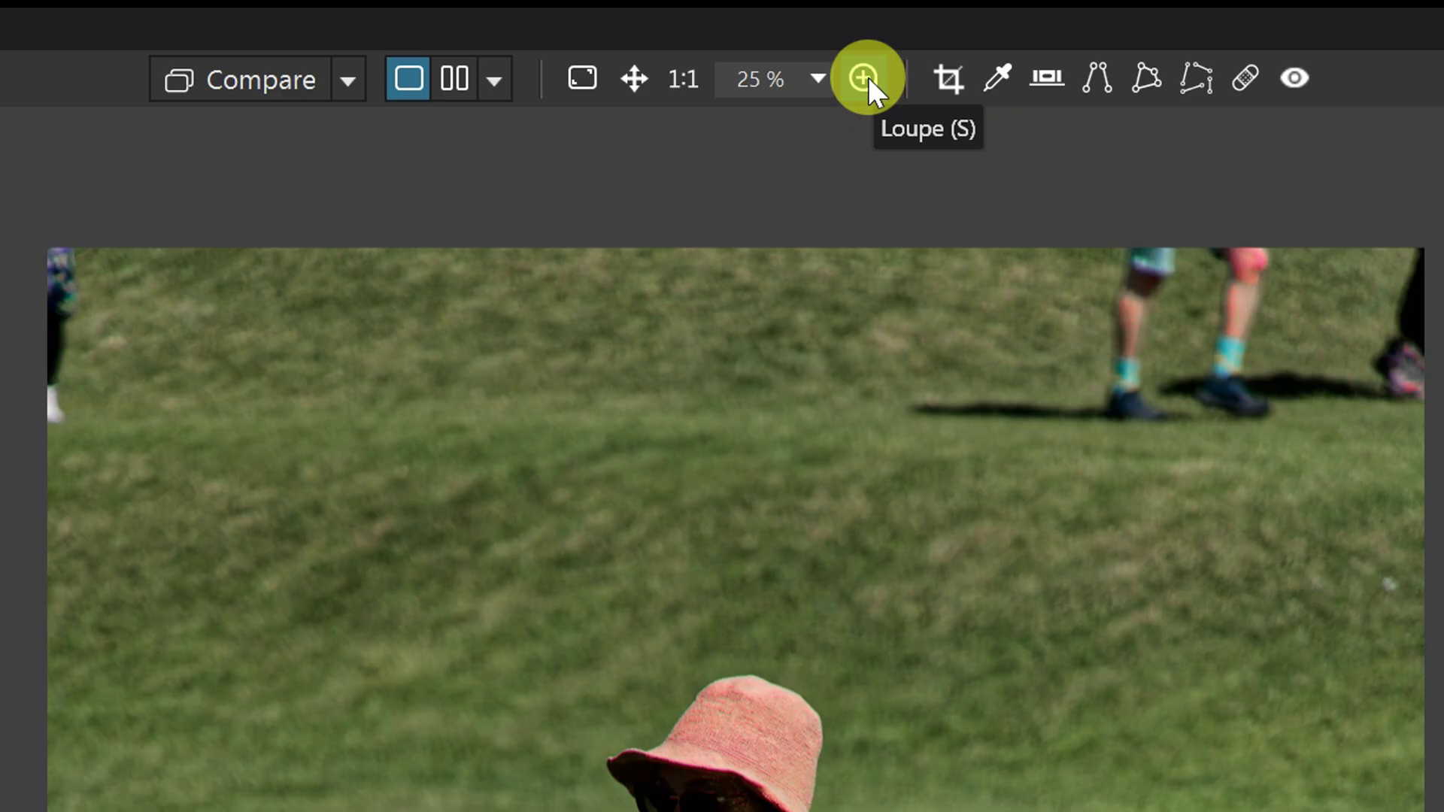
{"action": "left_click", "coordinate": [865, 77]}
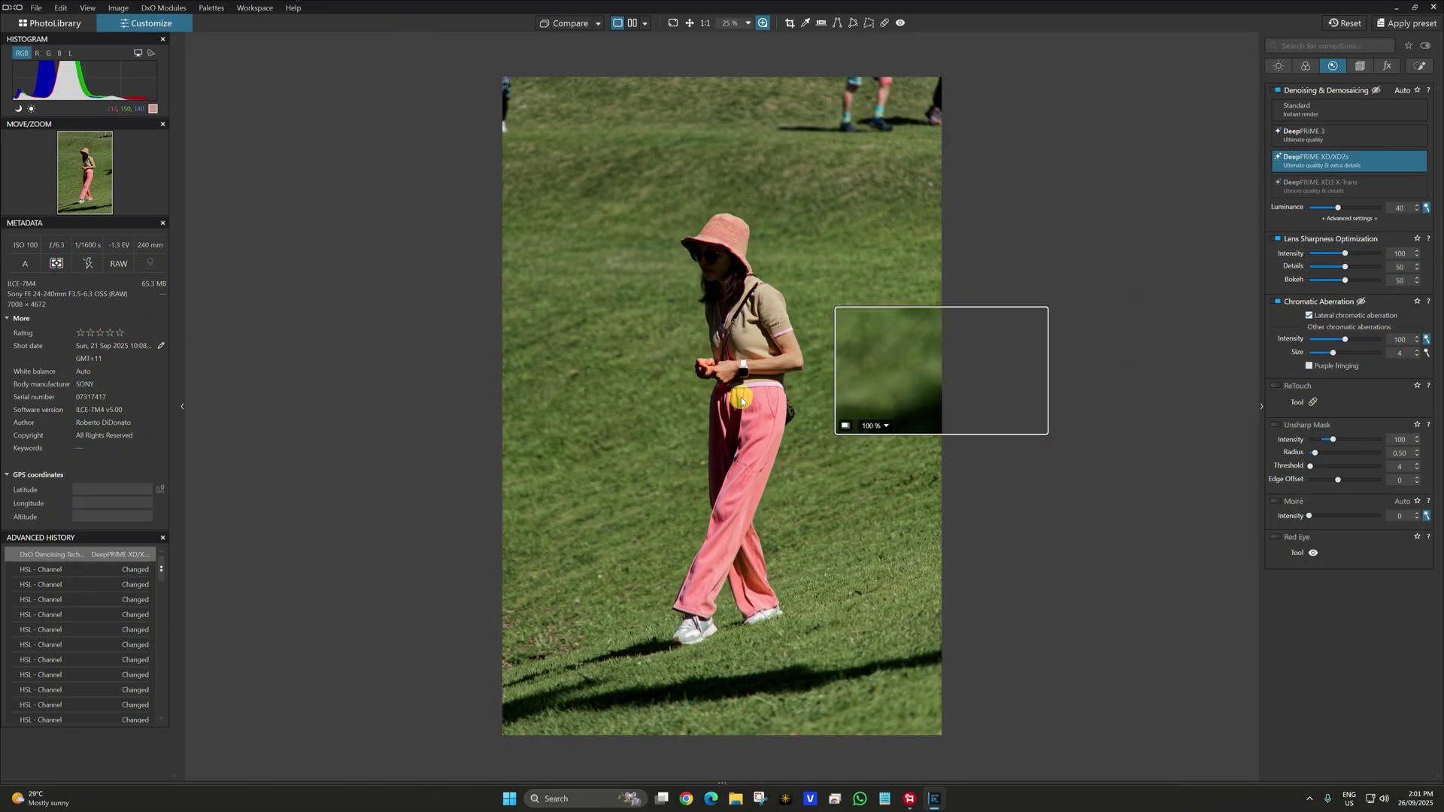
{"action": "scroll", "coordinate": [733, 416], "scroll_direction": "up", "scroll_amount": 3}
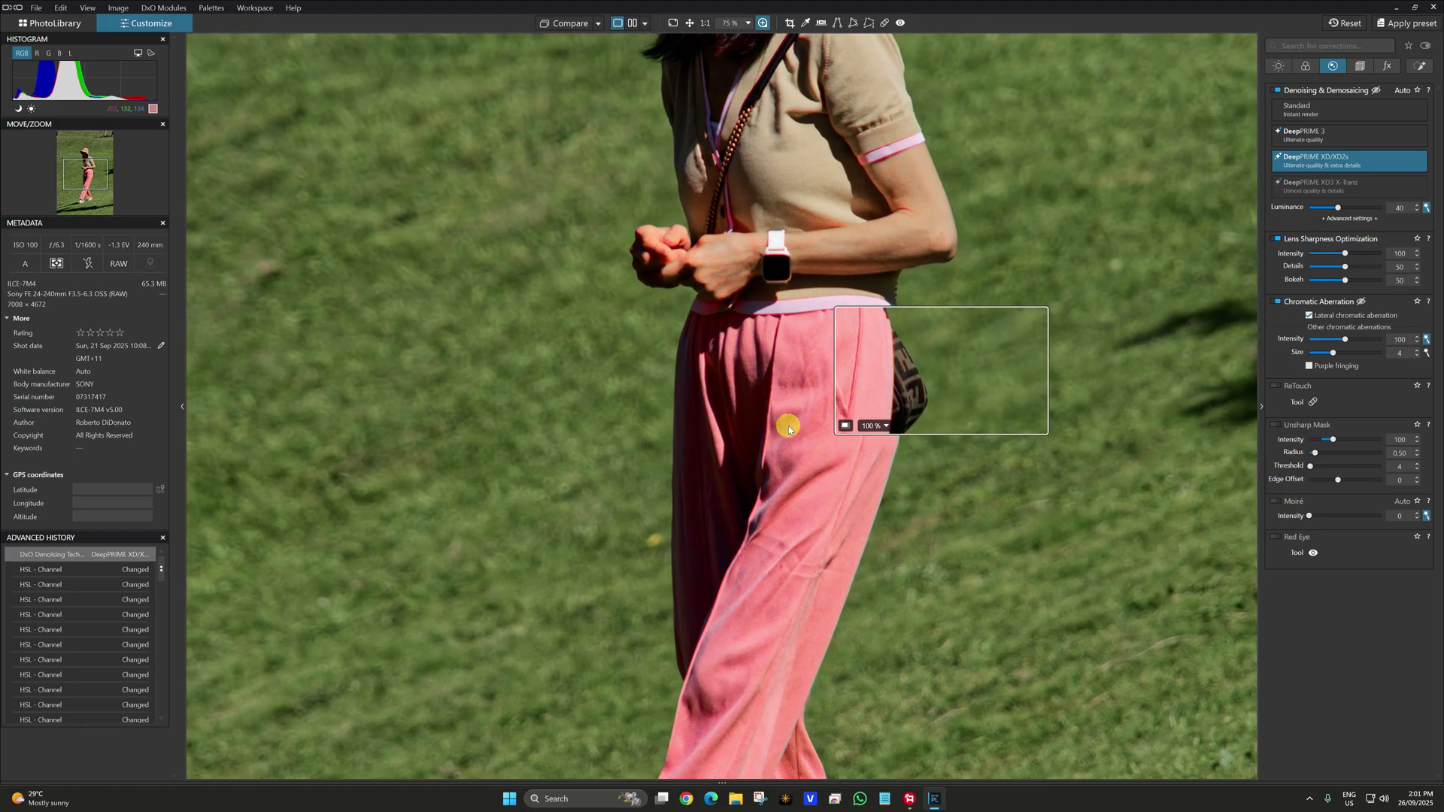
{"action": "left_click_drag", "start_coordinate": [1063, 372], "coordinate": [754, 382]}
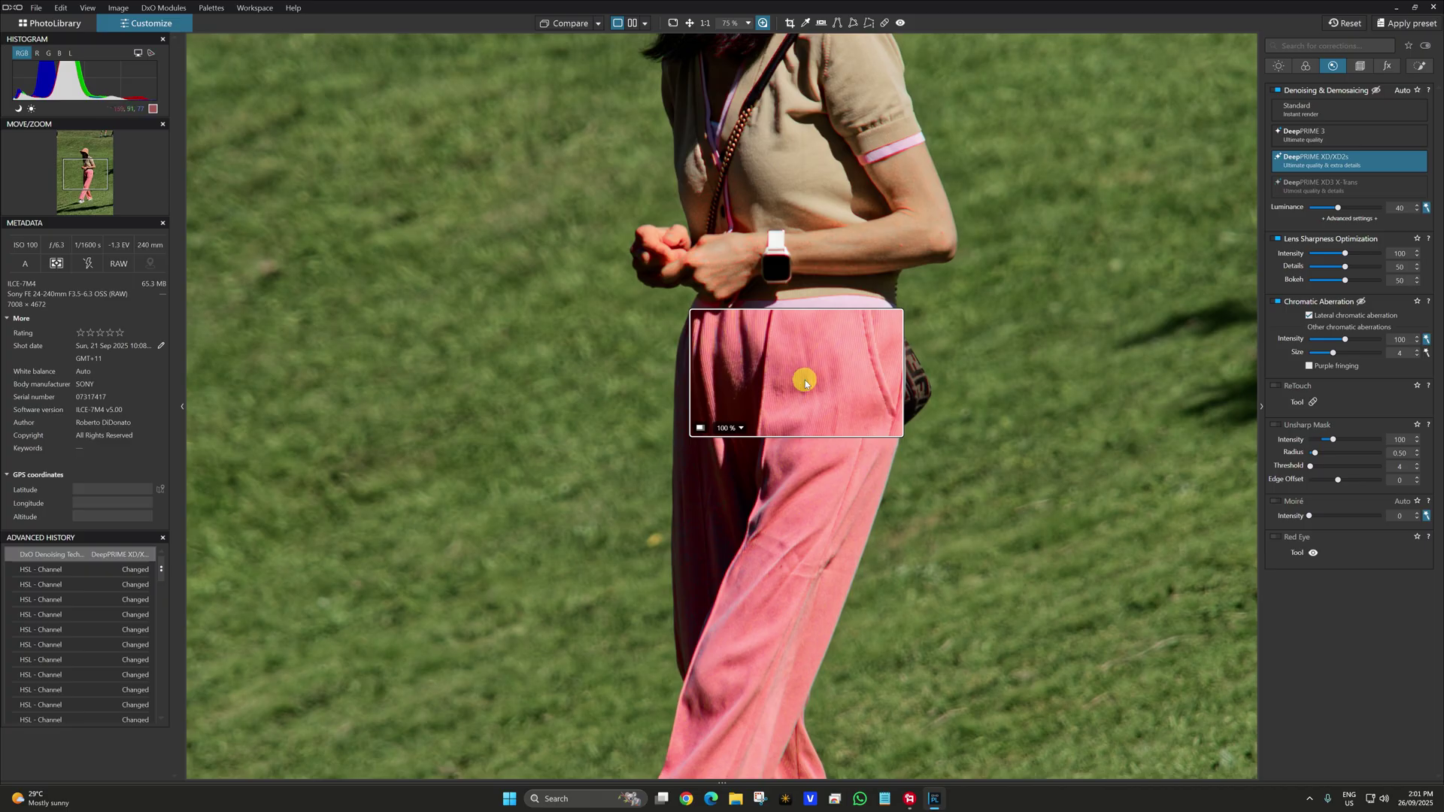
Apply the automatic Horizon correction in the geometry corrections and toggle it to check its effect
{"action": "left_click", "coordinate": [1359, 66]}
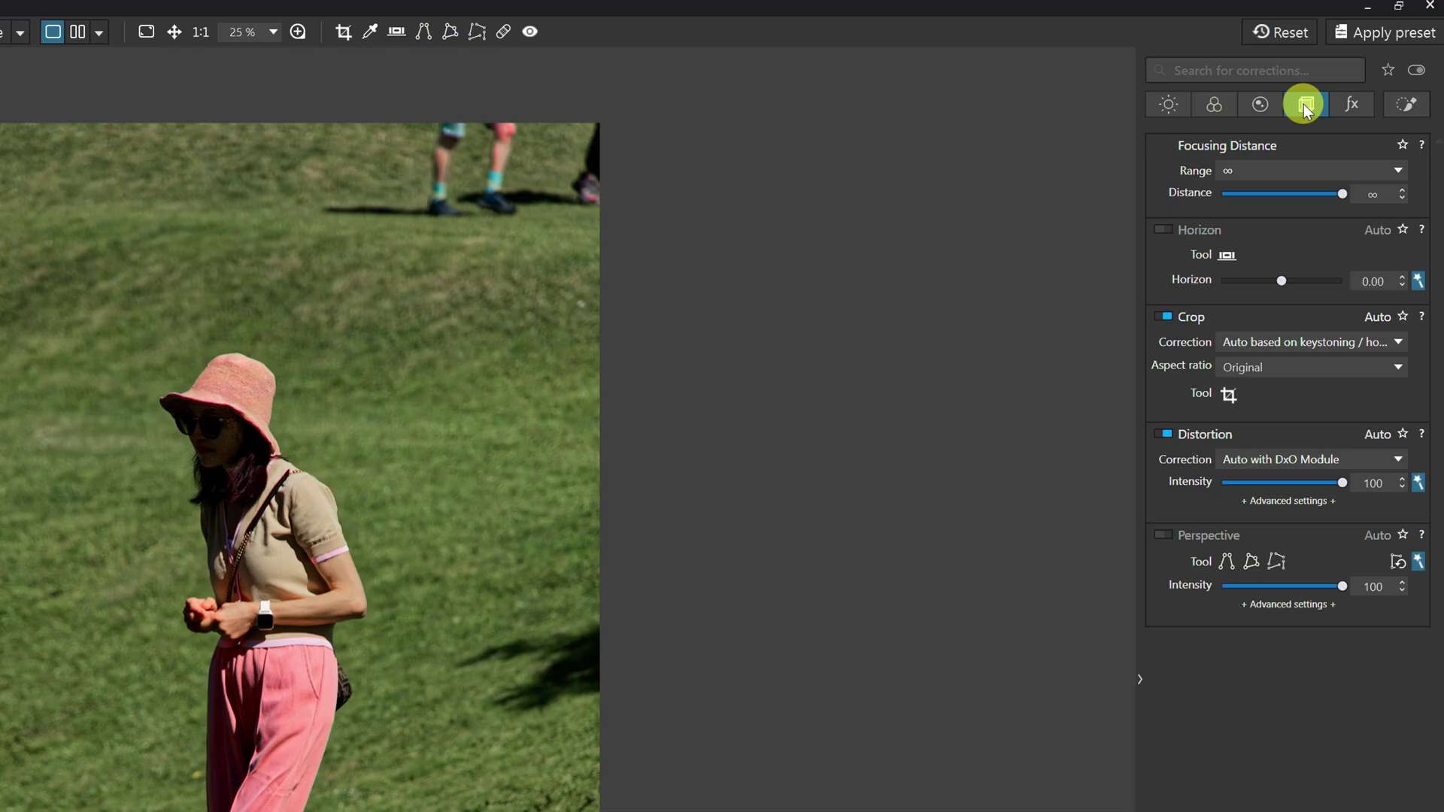
{"action": "left_click", "coordinate": [1418, 280]}
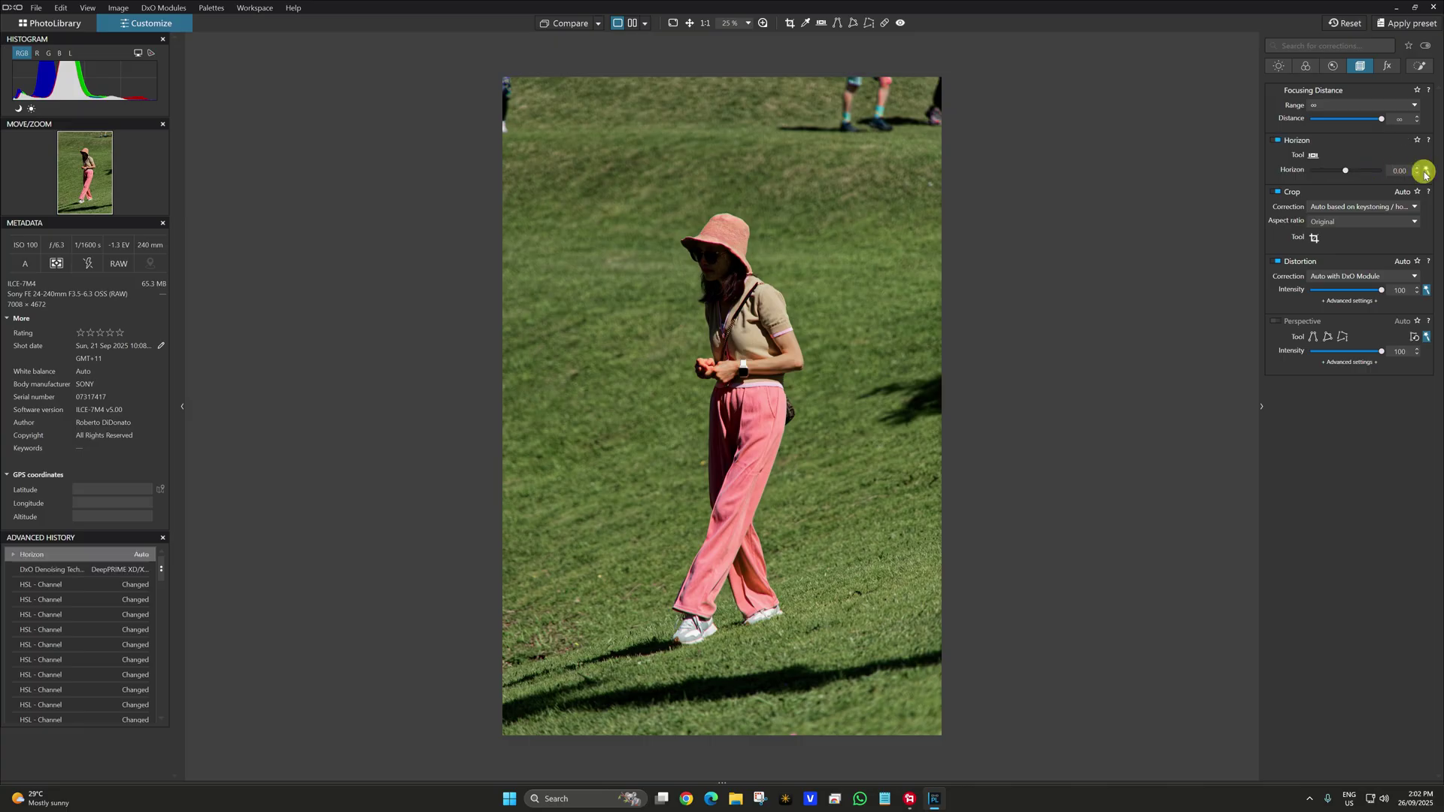
{"action": "left_click", "coordinate": [1427, 173]}
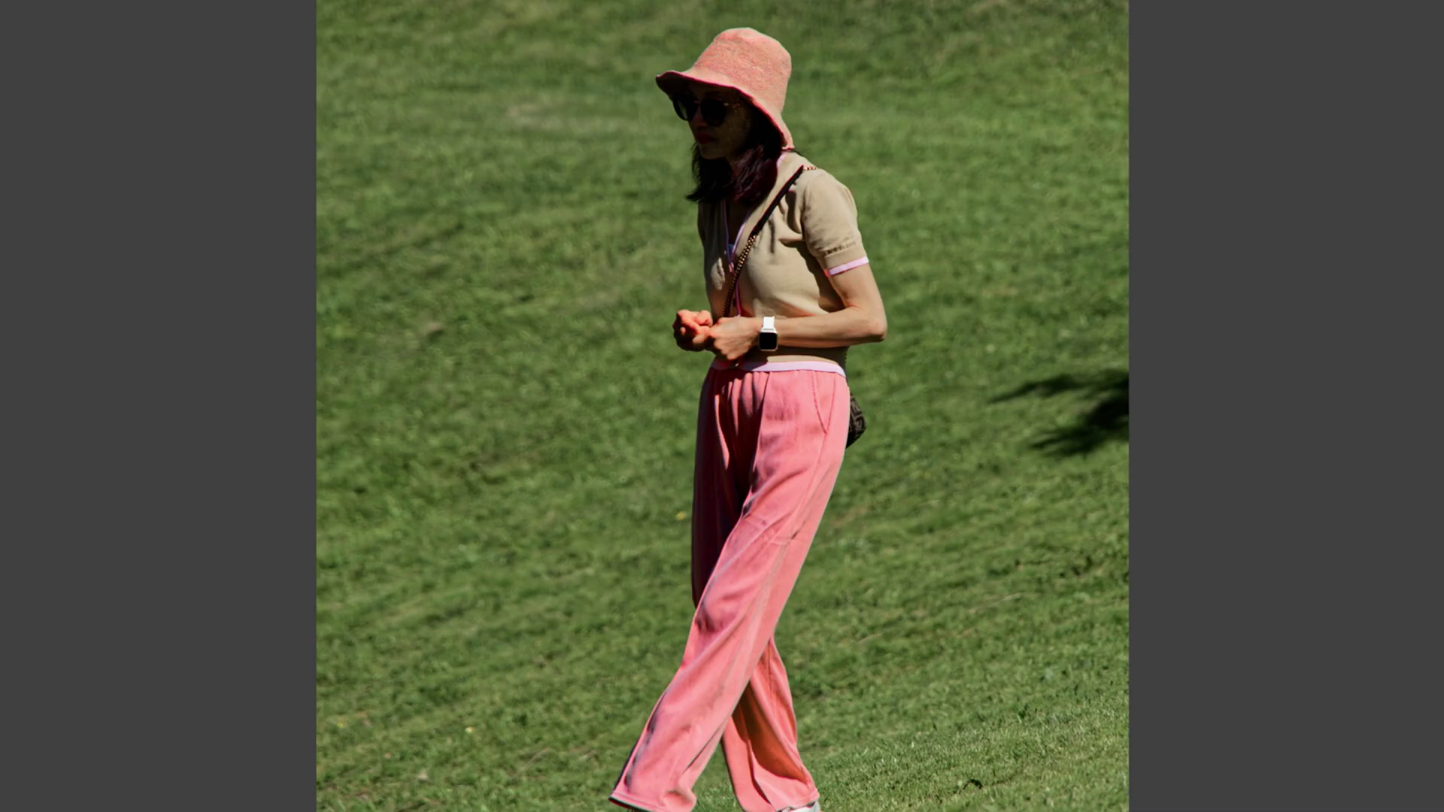
Try to level the photo with the Horizon tool by aligning its guide line with the grass slope
{"action": "left_click", "coordinate": [1314, 155]}
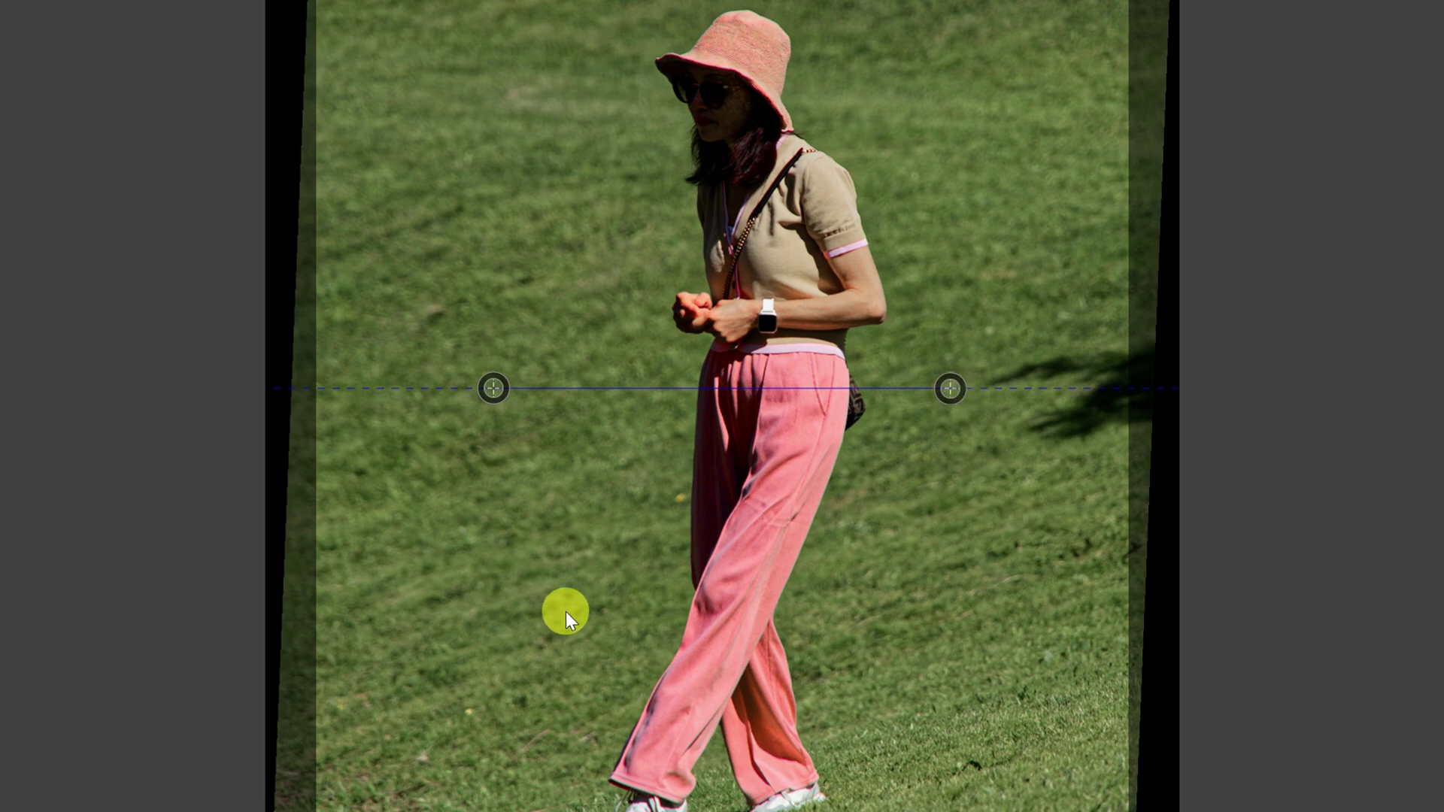
{"action": "left_click_drag", "start_coordinate": [485, 392], "coordinate": [404, 552]}
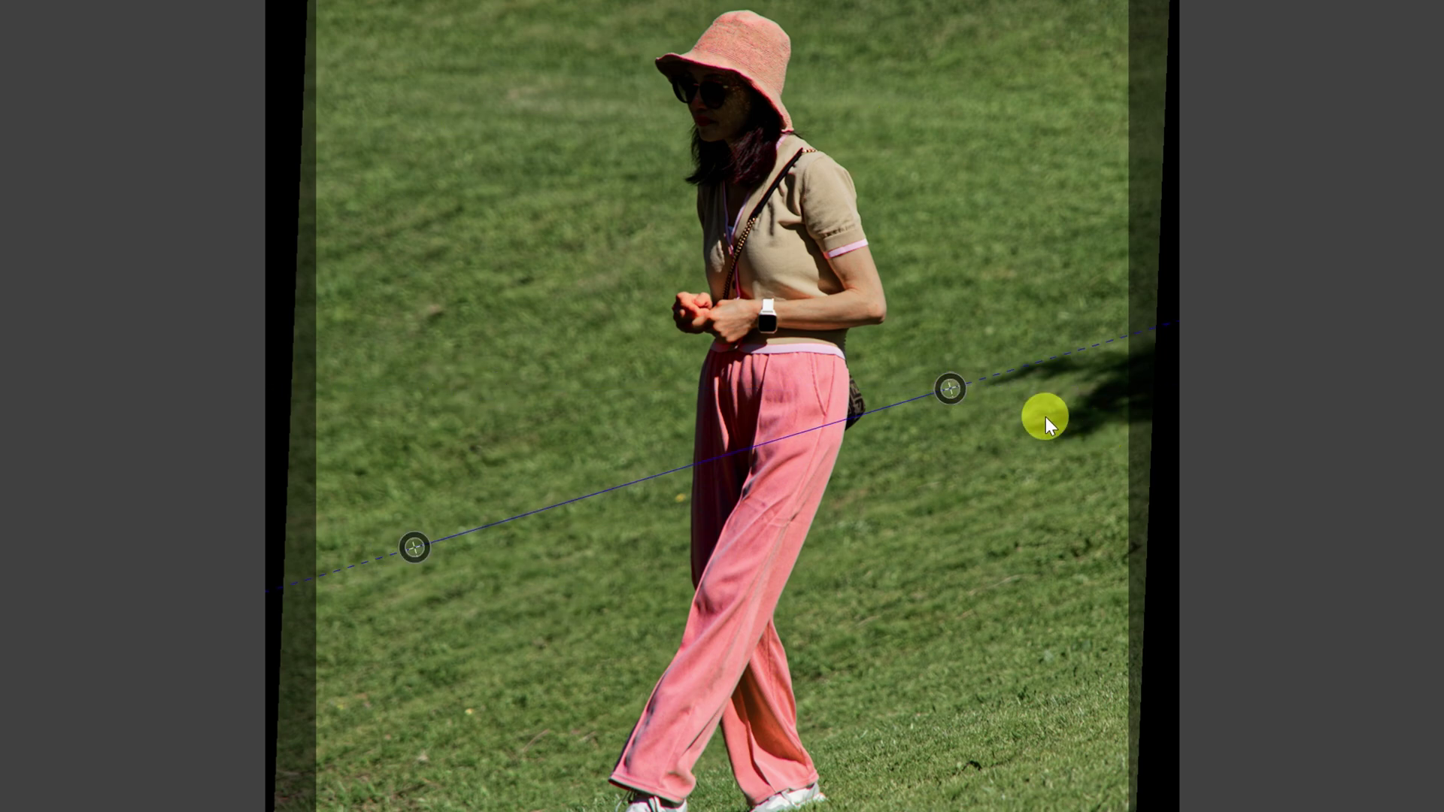
{"action": "left_click_drag", "start_coordinate": [955, 391], "coordinate": [1012, 527]}
{"action": "left_click_drag", "start_coordinate": [1012, 526], "coordinate": [1016, 561]}
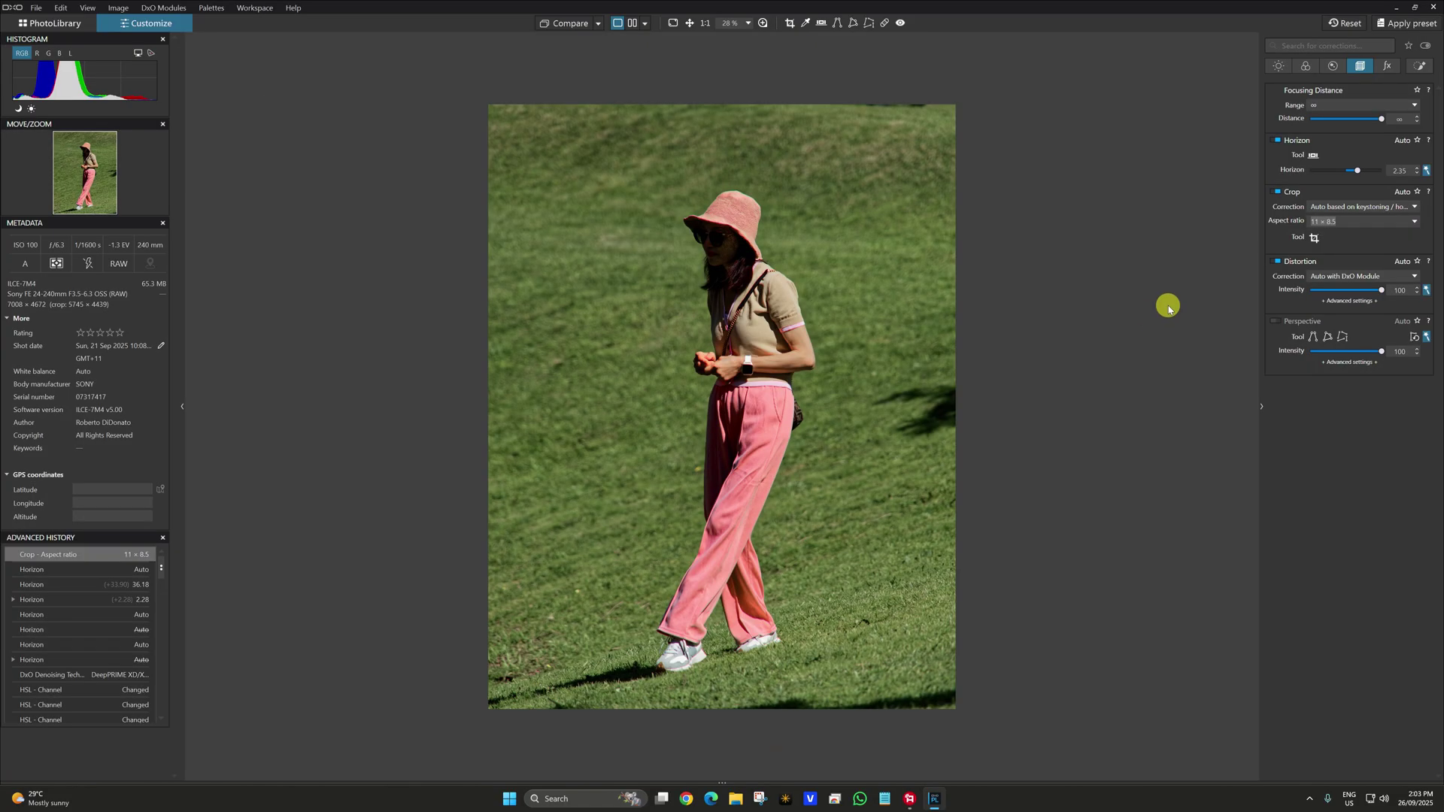
{"action": "left_click", "coordinate": [1314, 160]}
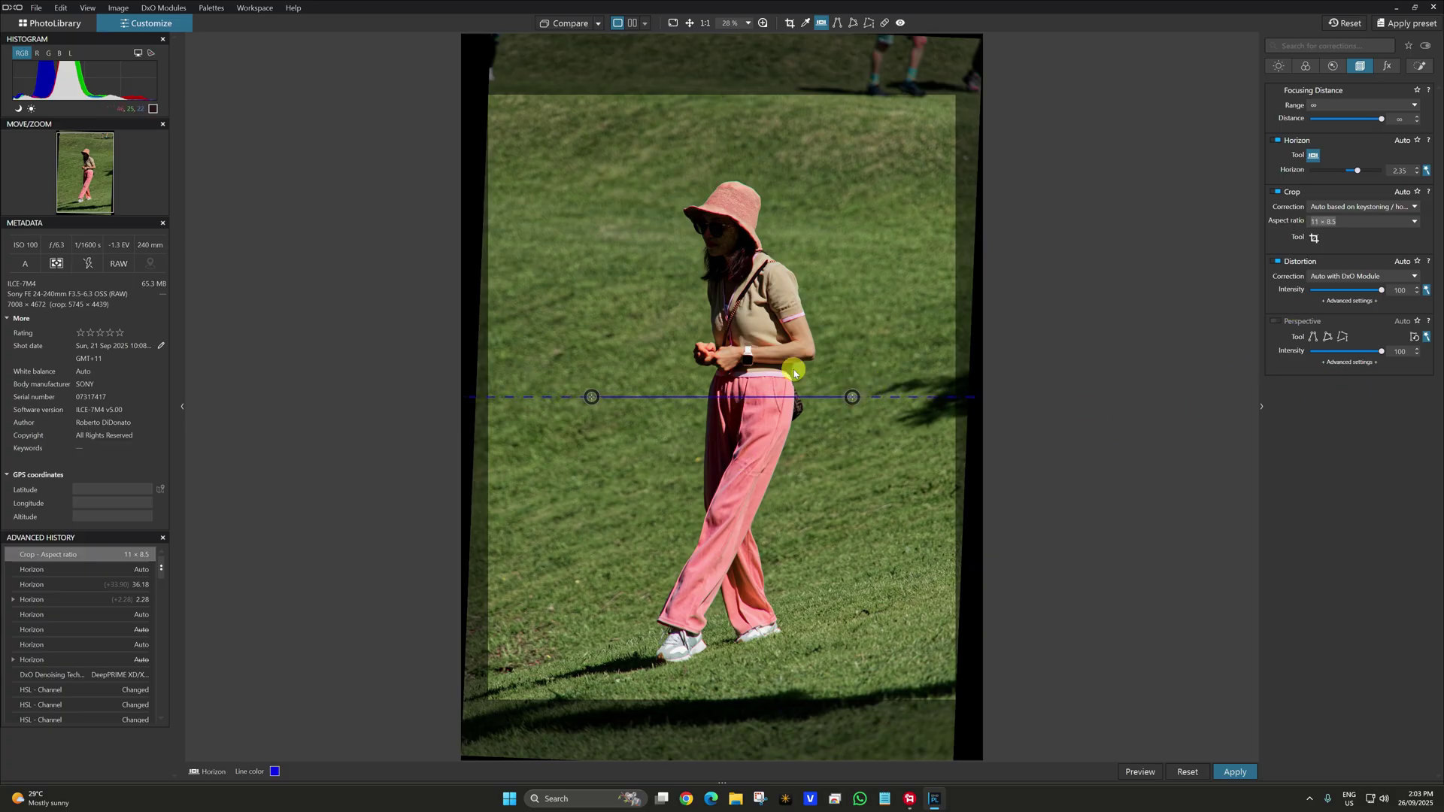
{"action": "left_click", "coordinate": [820, 24]}
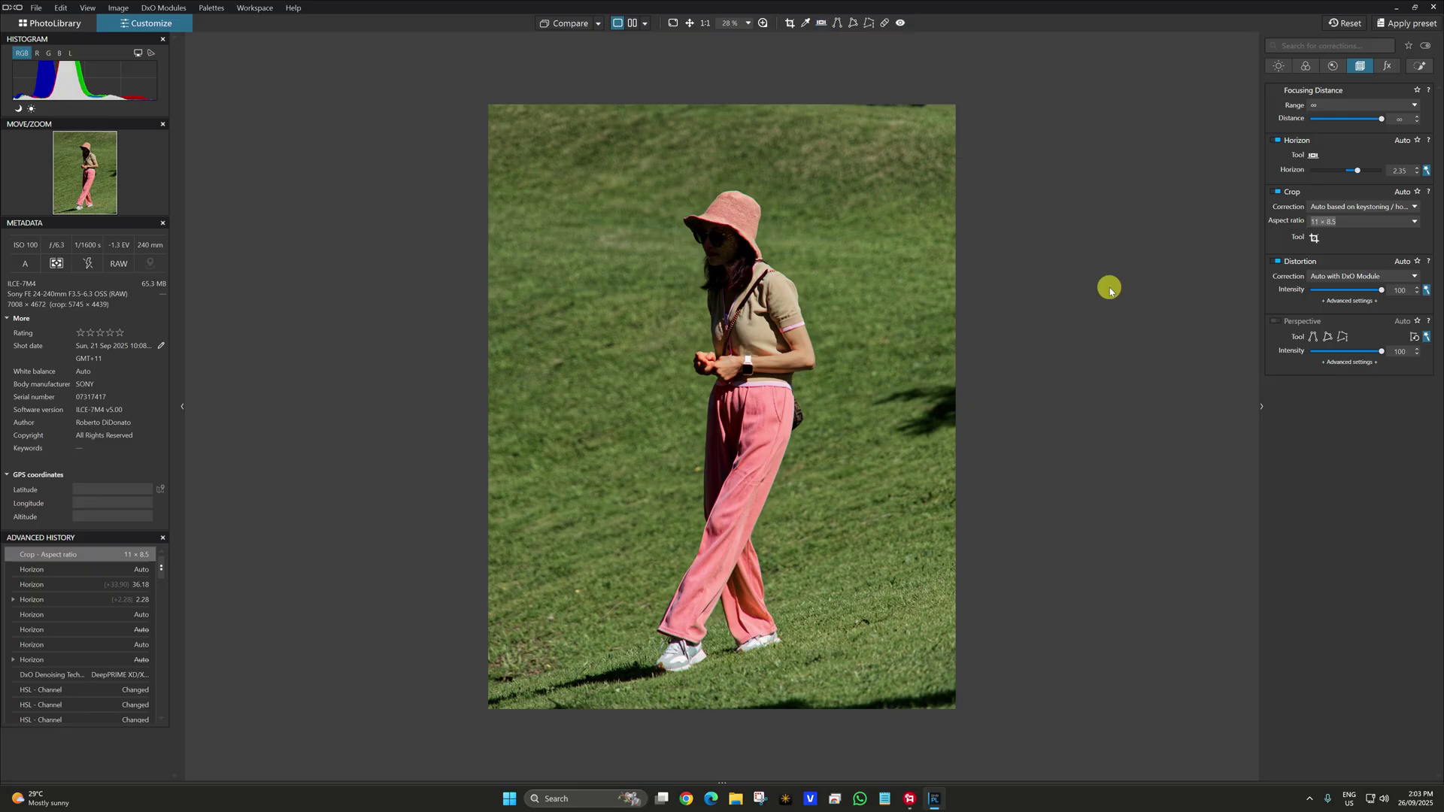
Crop the photo manually with an unconstrained aspect ratio to about 4390 × 5834 px around the walking woman
{"action": "key", "text": "c"}
{"action": "left_click_drag", "start_coordinate": [724, 113], "coordinate": [723, 110]}
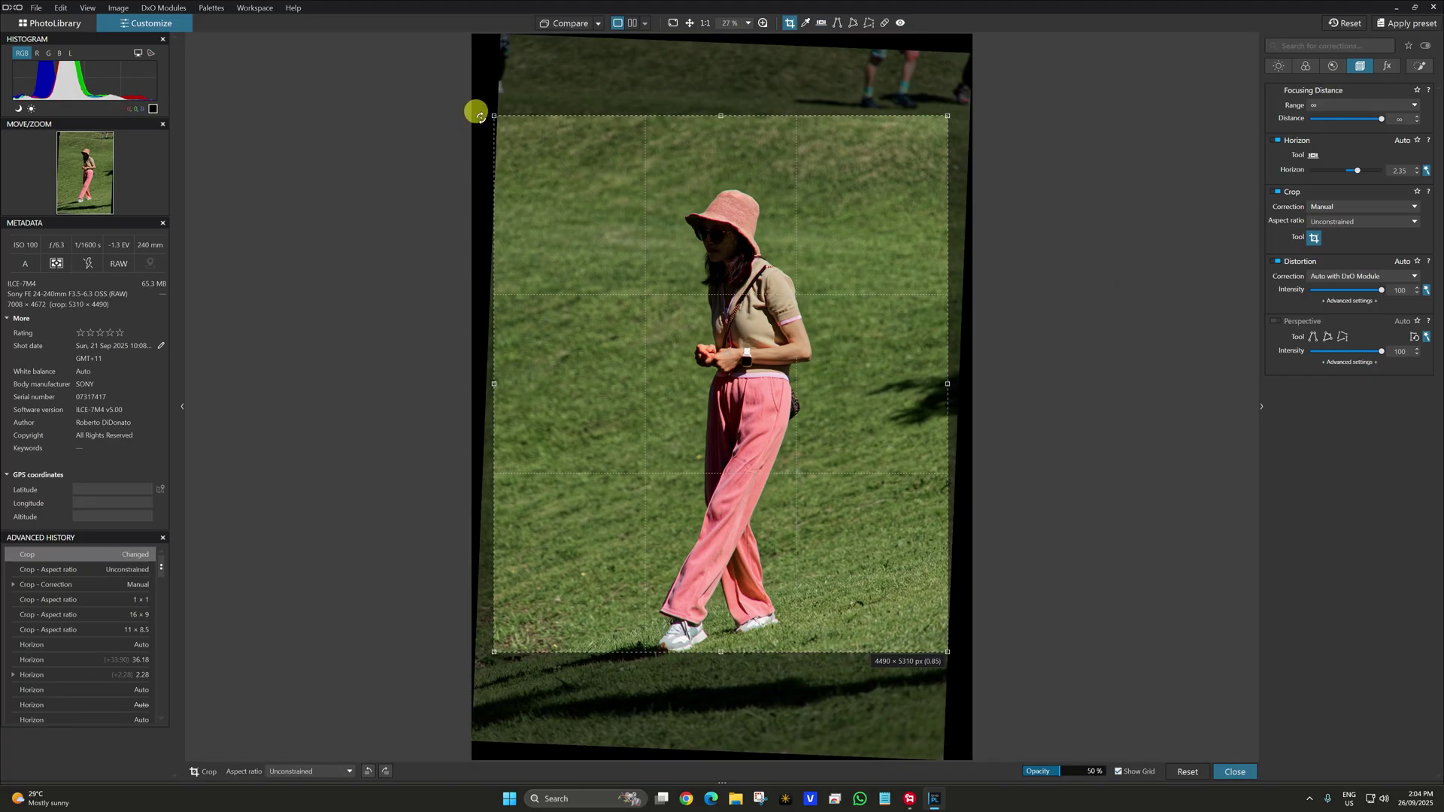
{"action": "left_click_drag", "start_coordinate": [490, 113], "coordinate": [504, 114]}
{"action": "left_click_drag", "start_coordinate": [724, 651], "coordinate": [724, 701]}
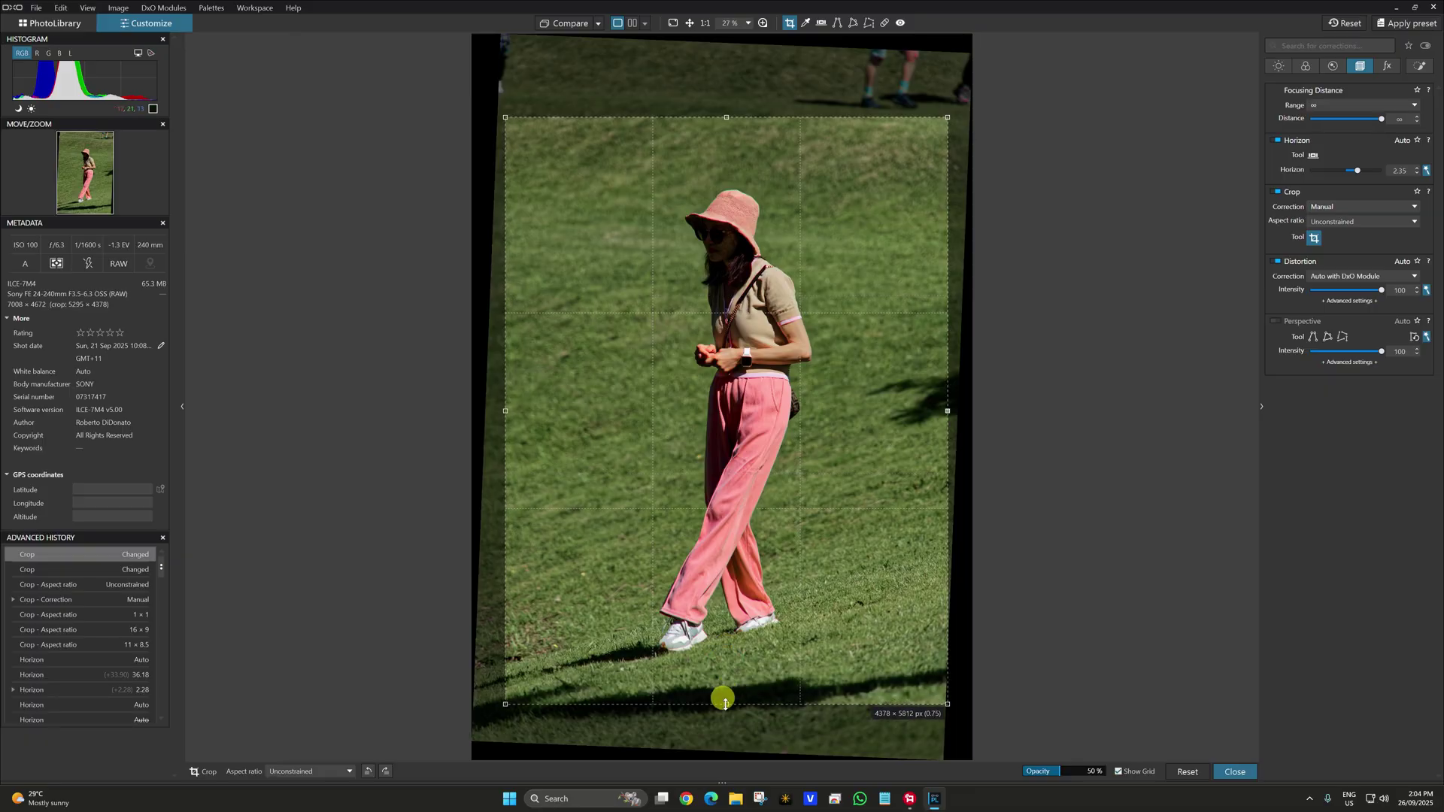
{"action": "left_click_drag", "start_coordinate": [751, 567], "coordinate": [746, 567]}
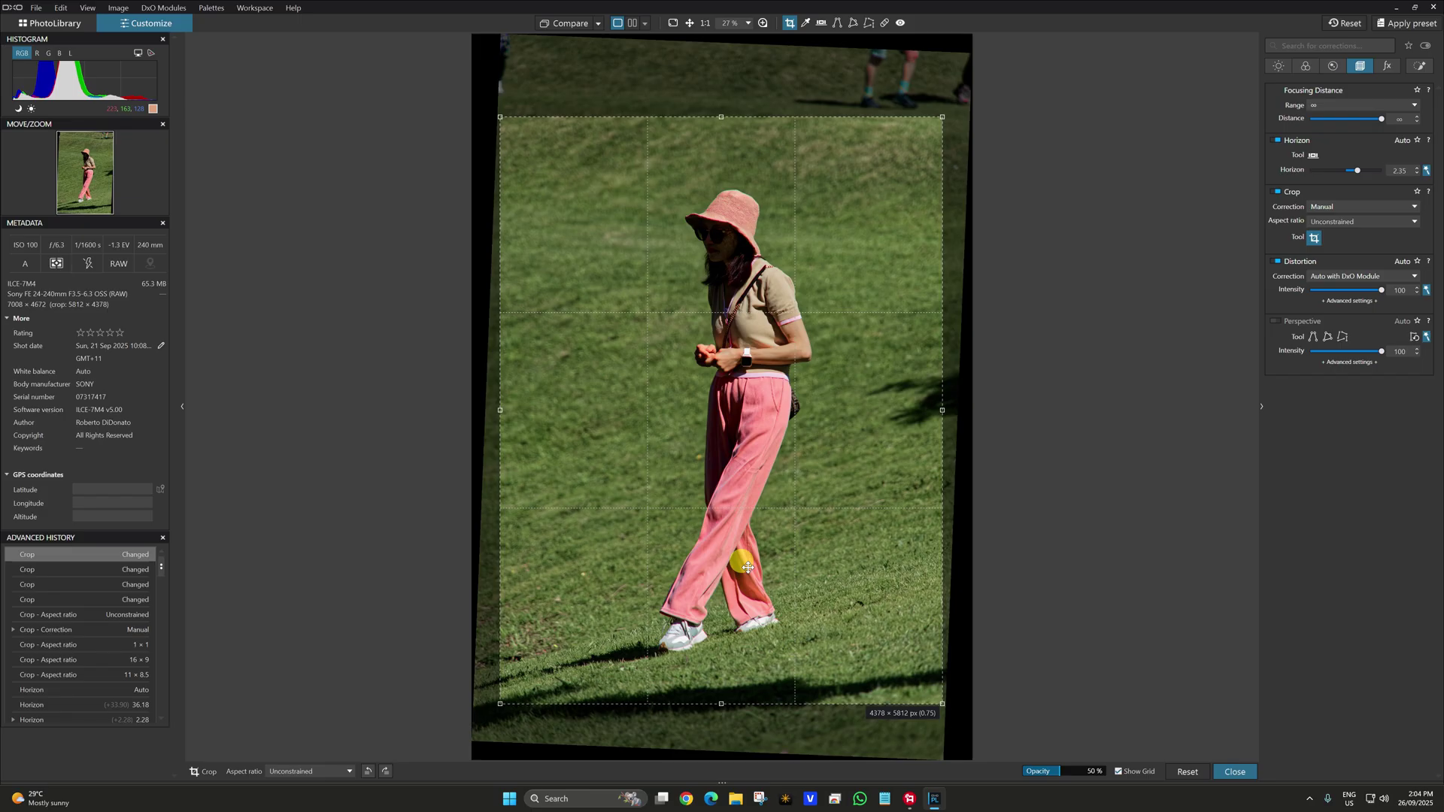
{"action": "left_click_drag", "start_coordinate": [938, 113], "coordinate": [925, 115]}
{"action": "left_click_drag", "start_coordinate": [882, 220], "coordinate": [878, 217]}
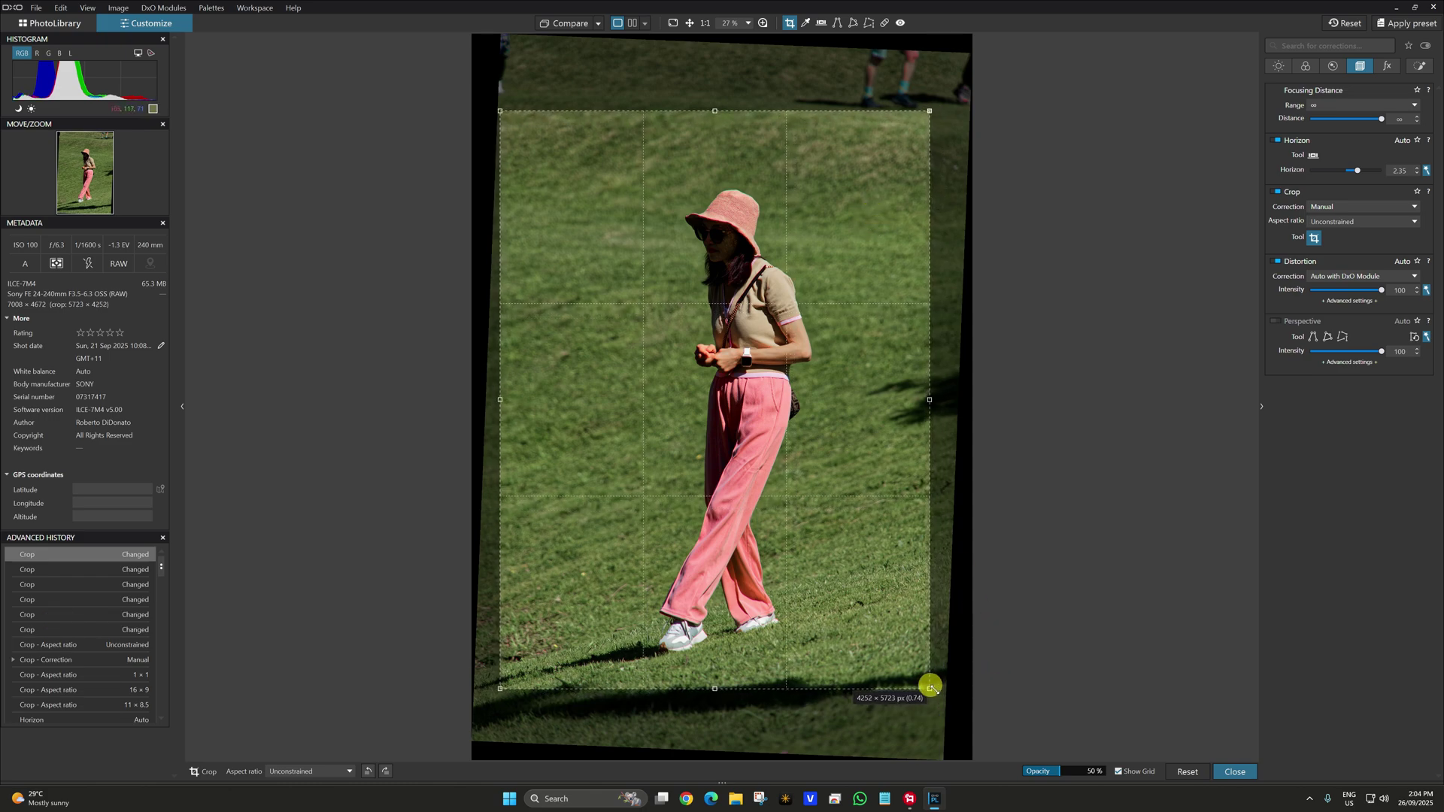
{"action": "left_click_drag", "start_coordinate": [931, 687], "coordinate": [941, 700]}
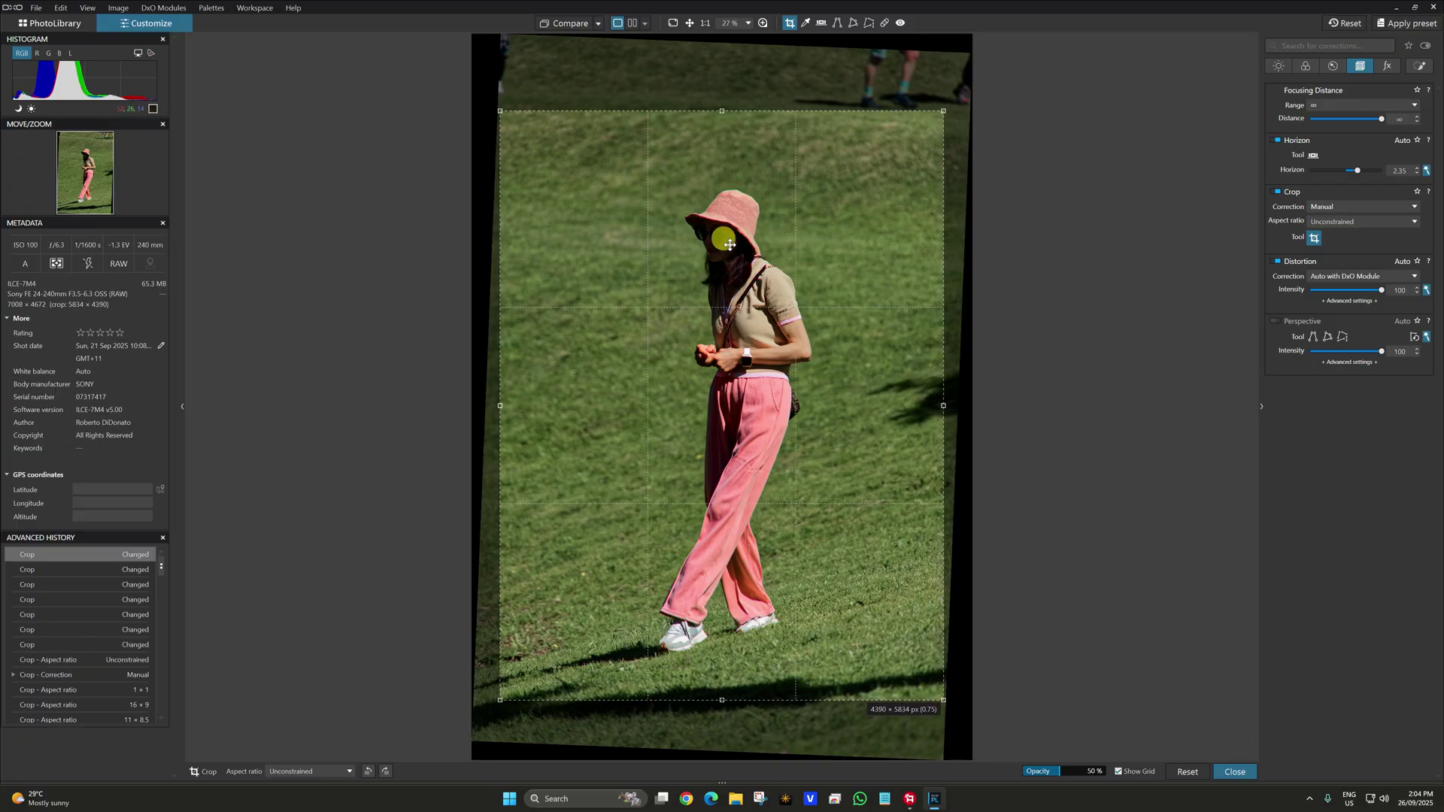
Tighten the crop around the walking woman to about 4352 × 5674 px
{"action": "left_click_drag", "start_coordinate": [654, 348], "coordinate": [653, 347]}
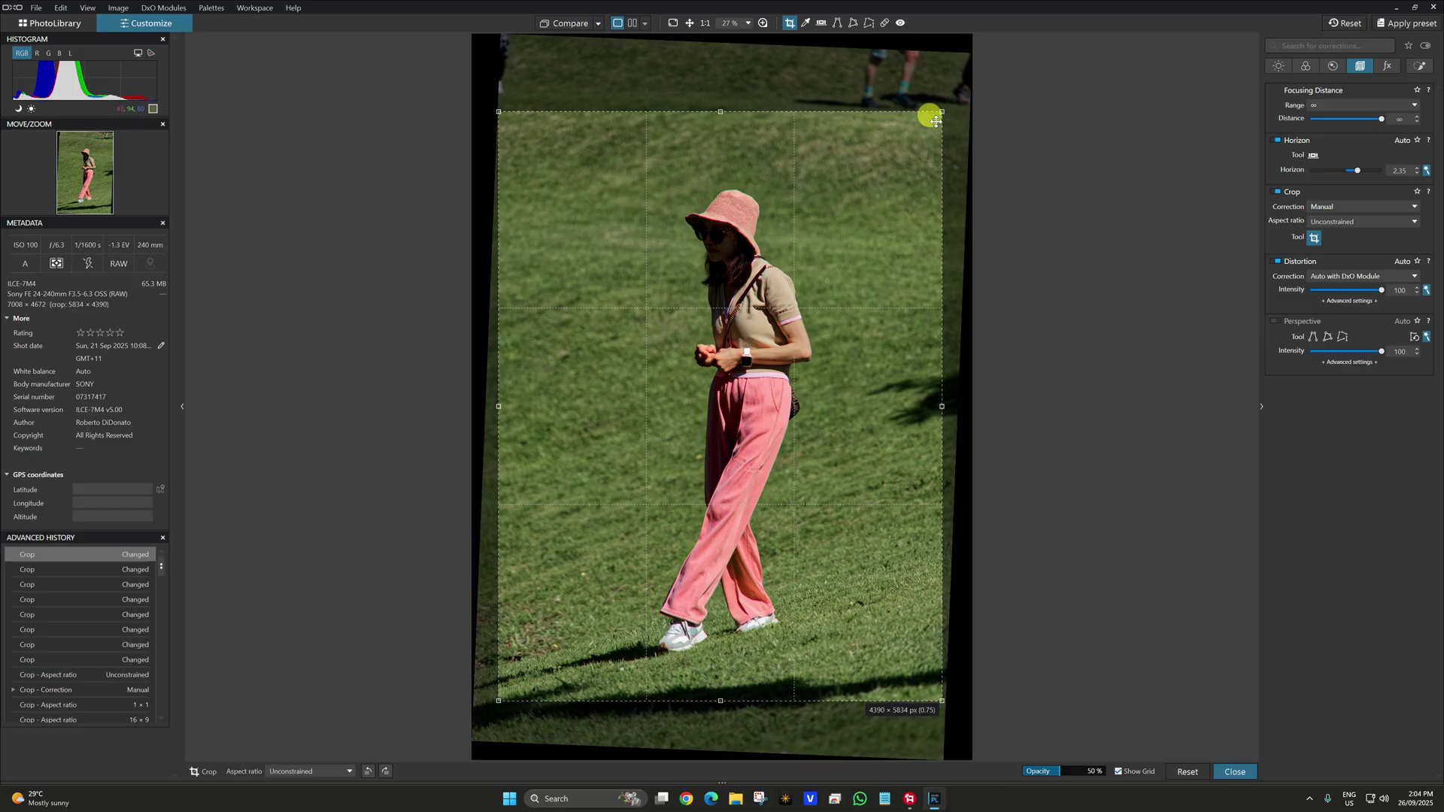
{"action": "left_click_drag", "start_coordinate": [939, 110], "coordinate": [912, 113]}
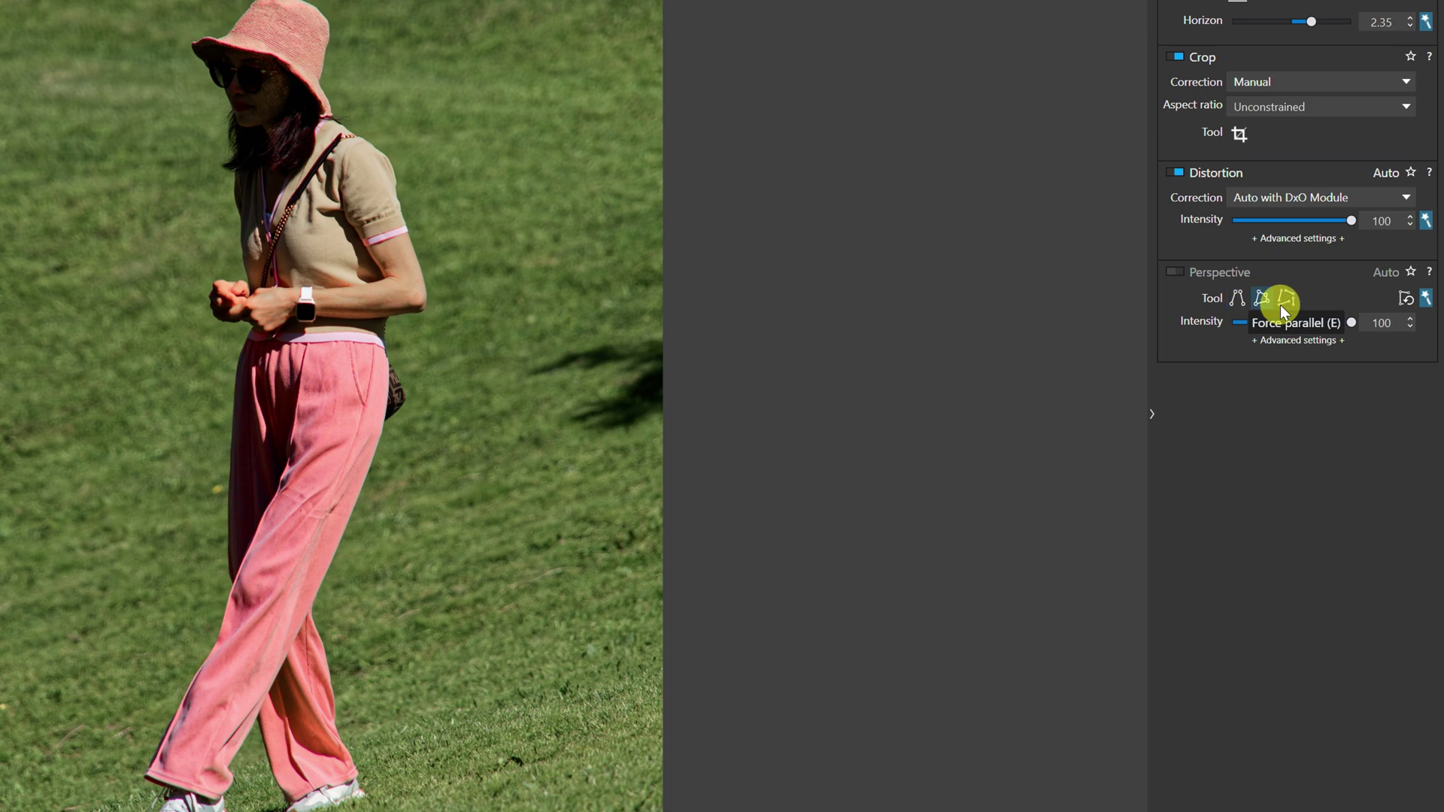
Try the automatic perspective correction and the Force parallel tool, moving the upper end of the guide line beside the woman
{"action": "left_click", "coordinate": [1426, 299]}
{"action": "left_click", "coordinate": [1427, 299]}
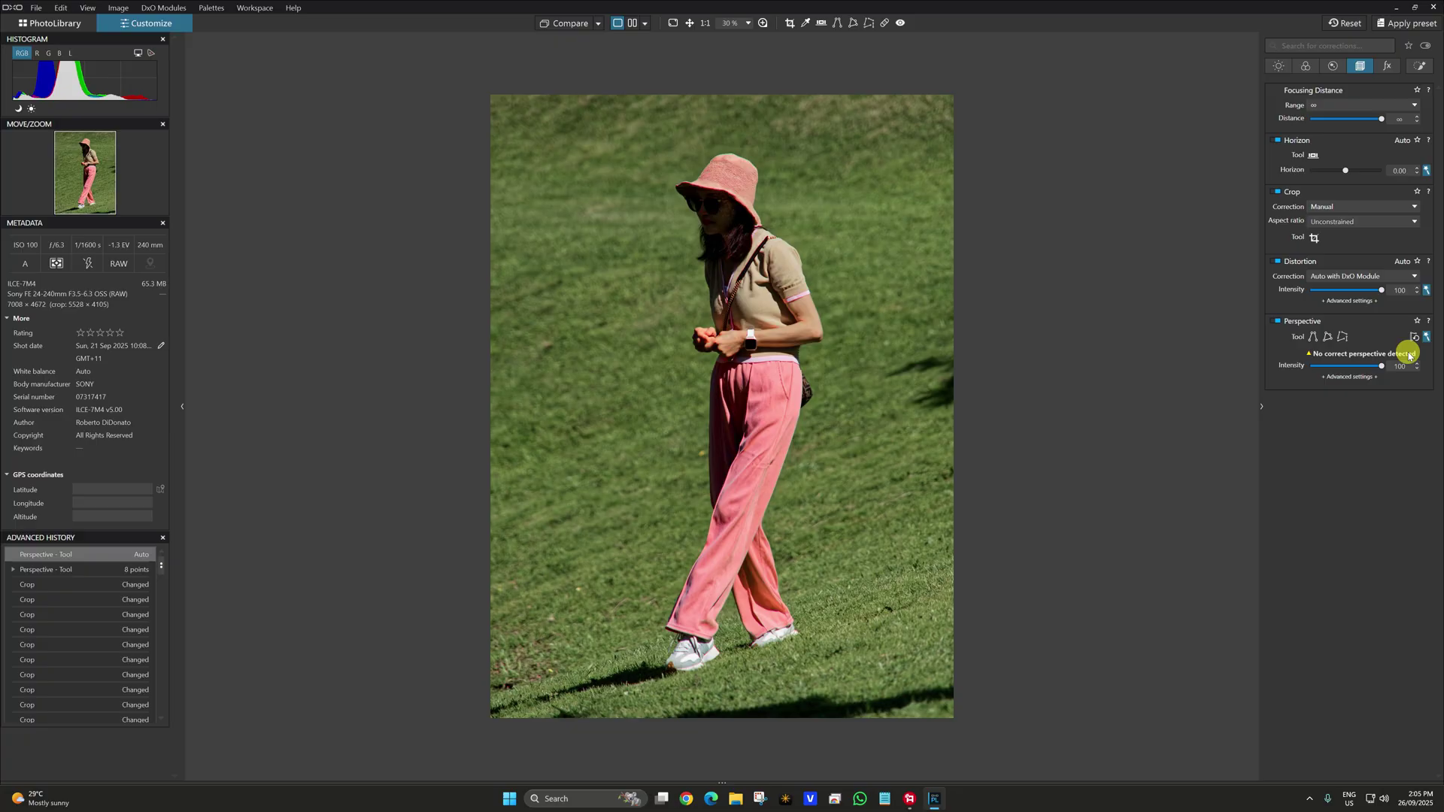
{"action": "left_click", "coordinate": [1313, 336]}
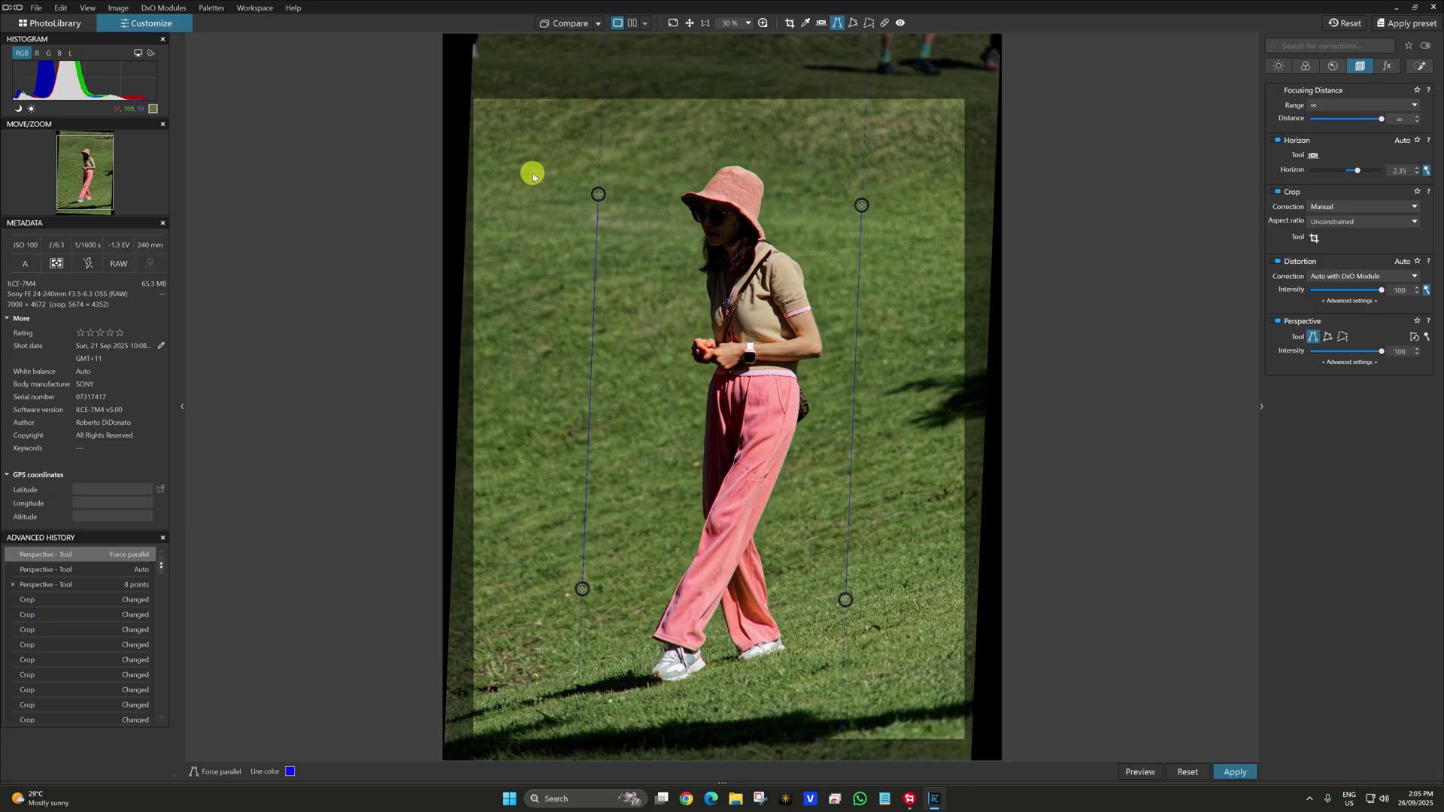
{"action": "left_click_drag", "start_coordinate": [597, 193], "coordinate": [564, 181]}
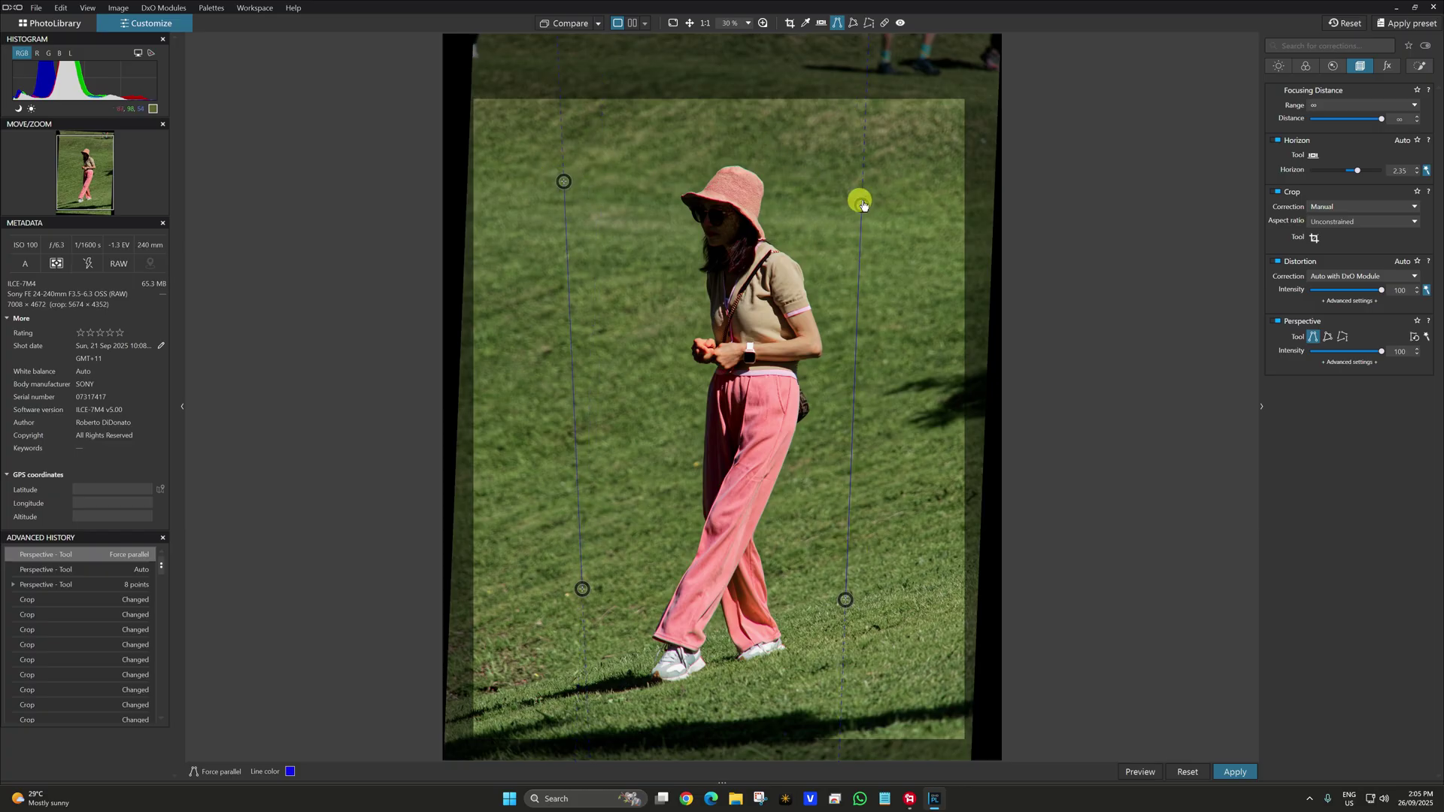
{"action": "left_click", "coordinate": [843, 28]}
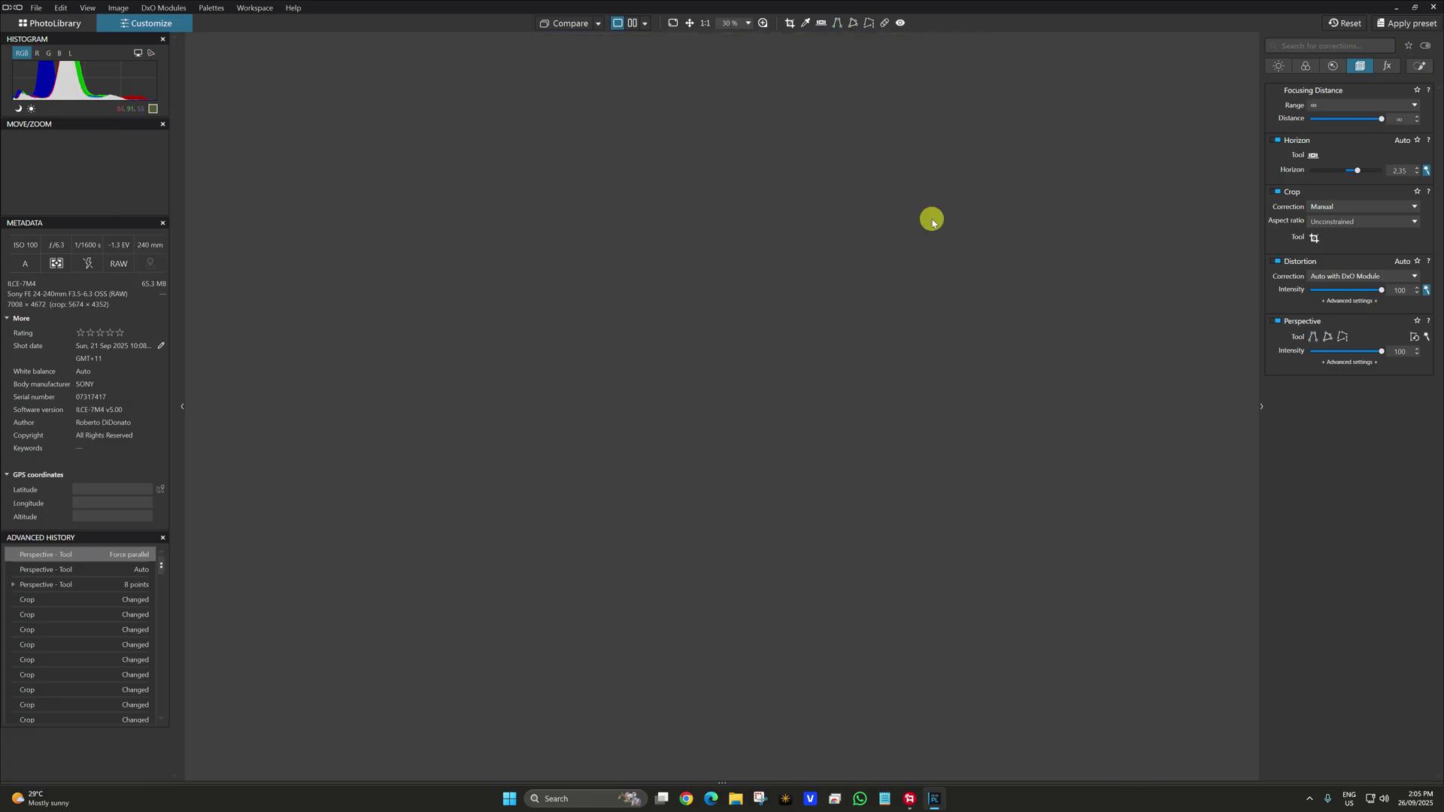
Look up the activation and trial options for the DxO ViewPoint and DxO FilmPack add-ons
{"action": "left_click", "coordinate": [293, 8]}
{"action": "mouse_move", "coordinate": [412, 133]}
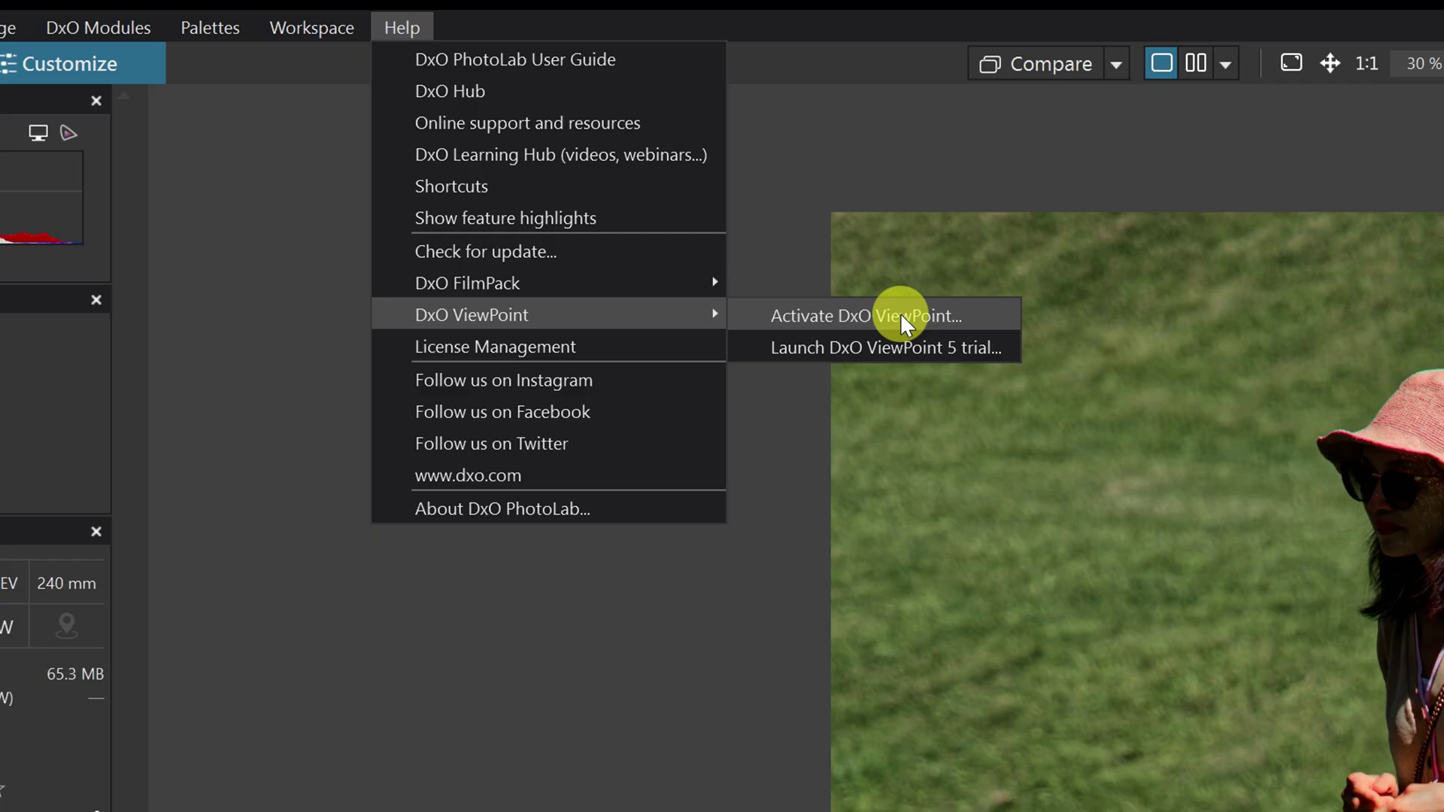
{"action": "mouse_move", "coordinate": [629, 276]}
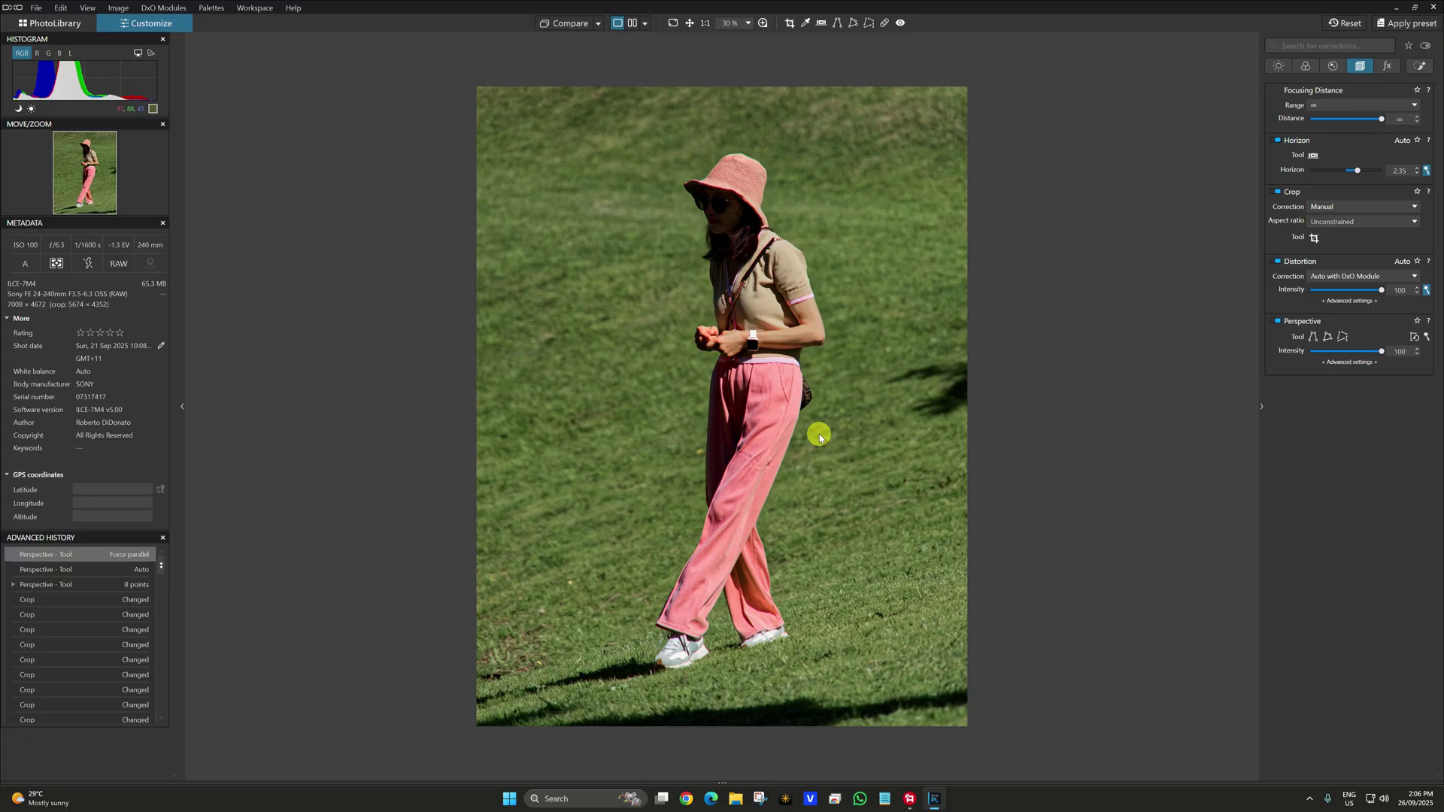
{"action": "left_click", "coordinate": [1333, 65]}
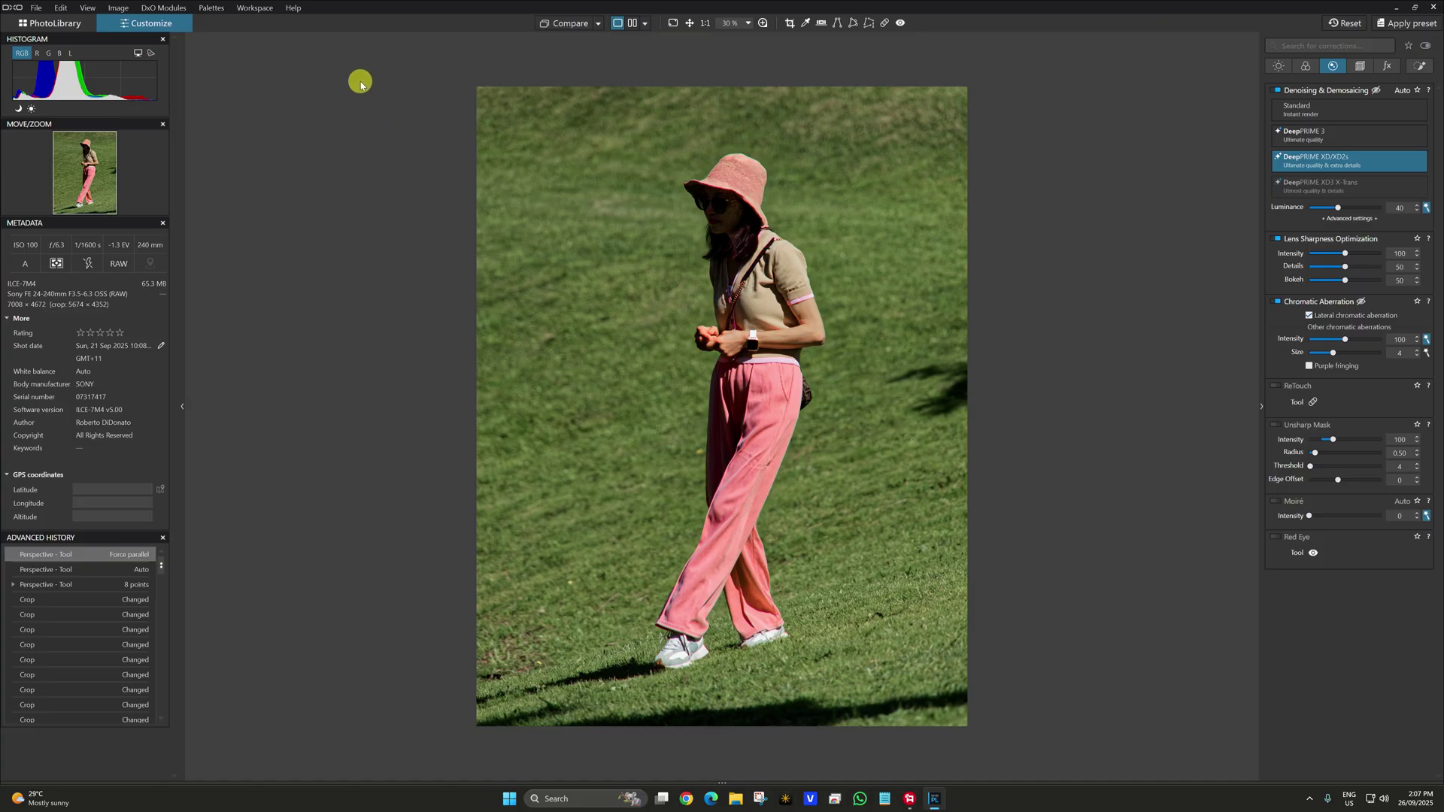
{"action": "left_click", "coordinate": [295, 7]}
{"action": "mouse_move", "coordinate": [395, 116]}
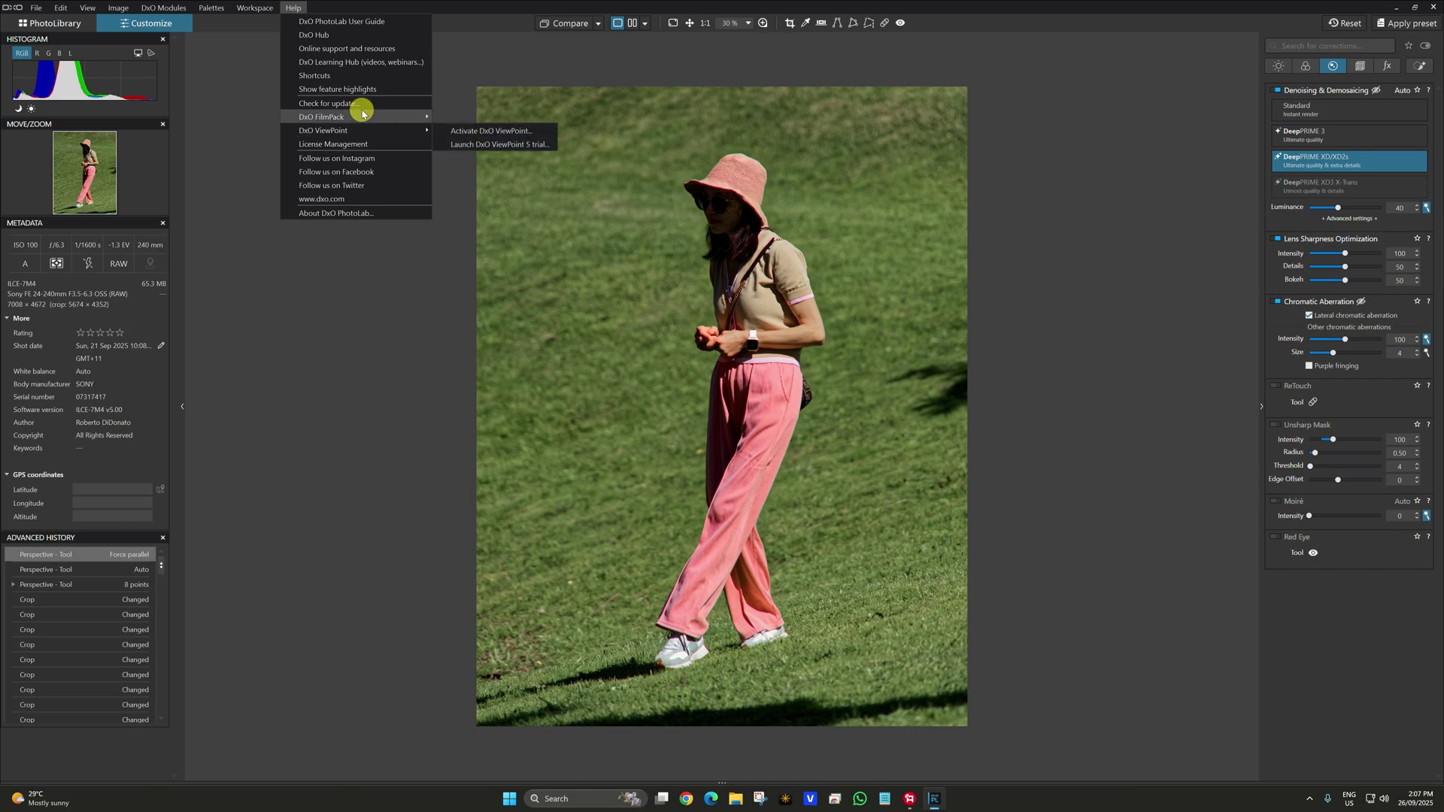
{"action": "mouse_move", "coordinate": [467, 232]}
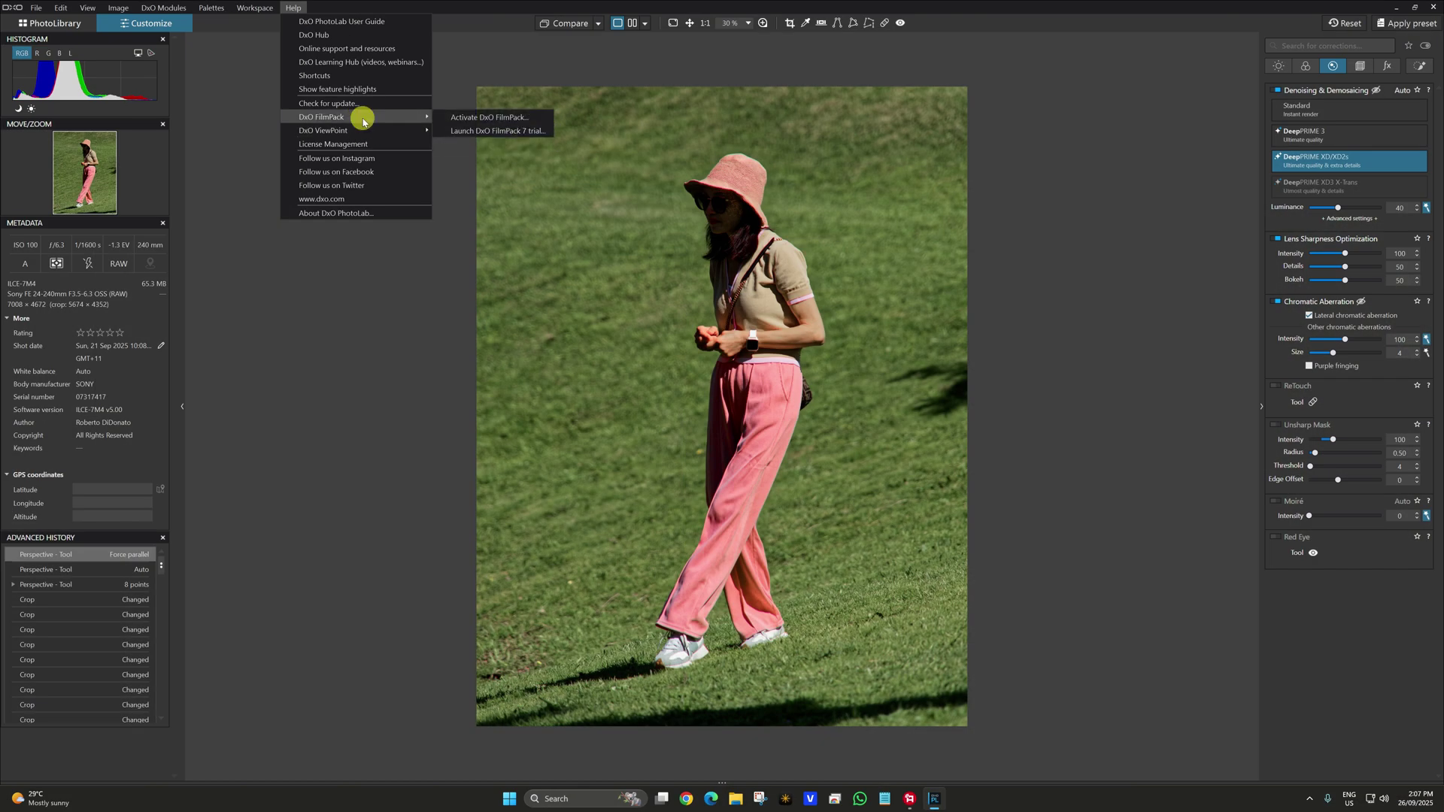
Browse the DxO FilmPack Time Machine presets and apply 1827 - Niepce to the photo
{"action": "left_click", "coordinate": [1421, 66]}
{"action": "left_click", "coordinate": [1407, 23]}
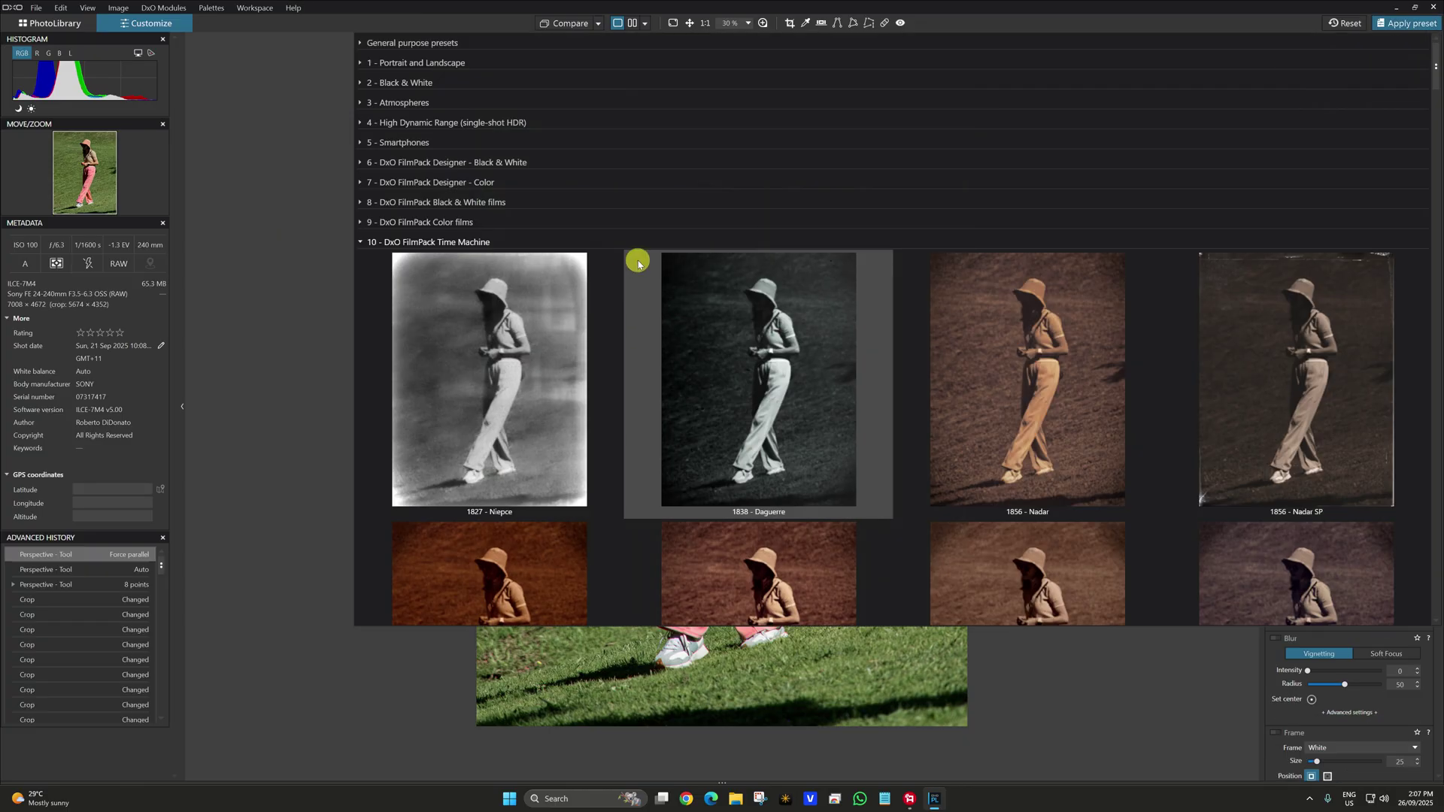
{"action": "scroll", "coordinate": [803, 448], "scroll_direction": "down", "scroll_amount": 2}
{"action": "scroll", "coordinate": [803, 448], "scroll_direction": "down", "scroll_amount": 2}
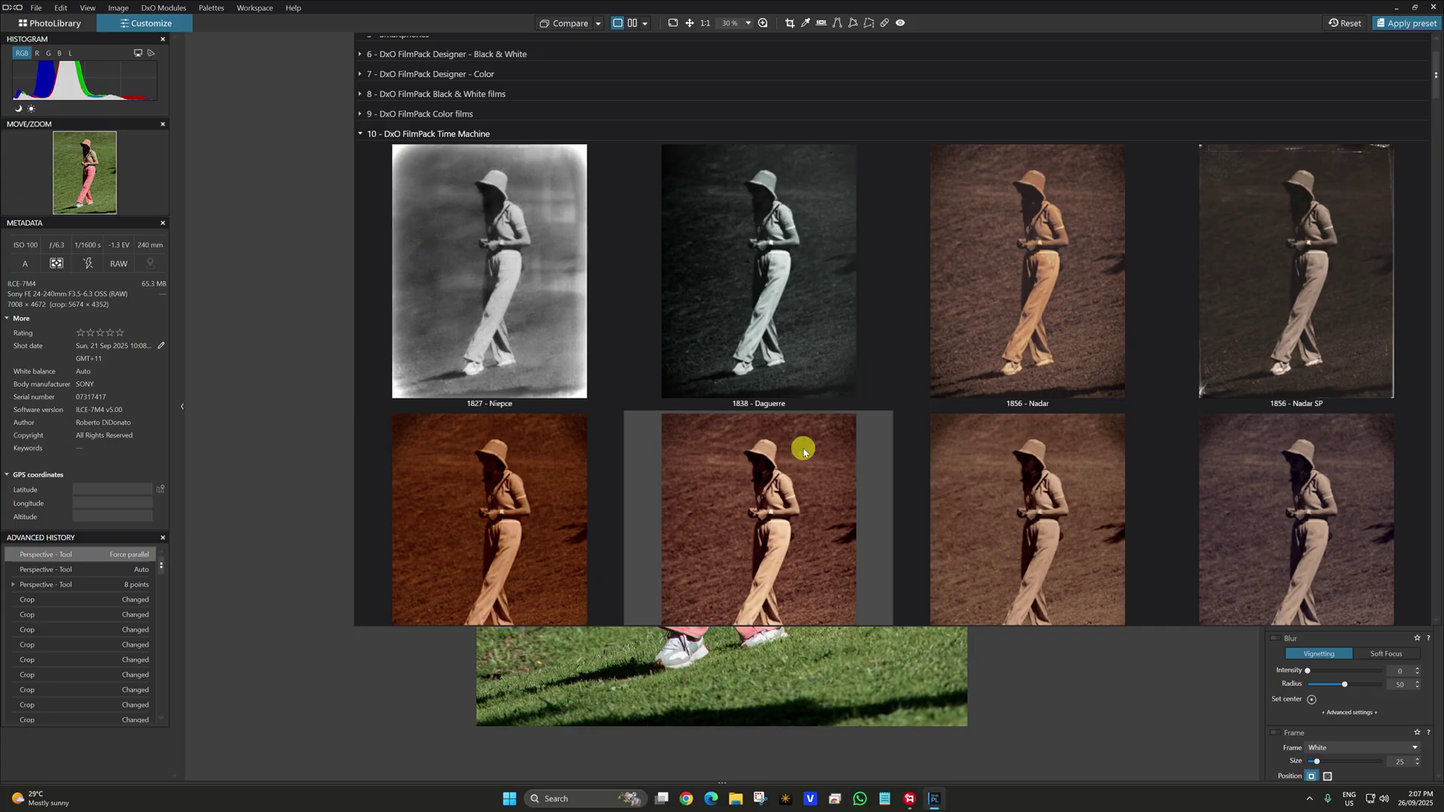
{"action": "scroll", "coordinate": [803, 448], "scroll_direction": "up", "scroll_amount": 4}
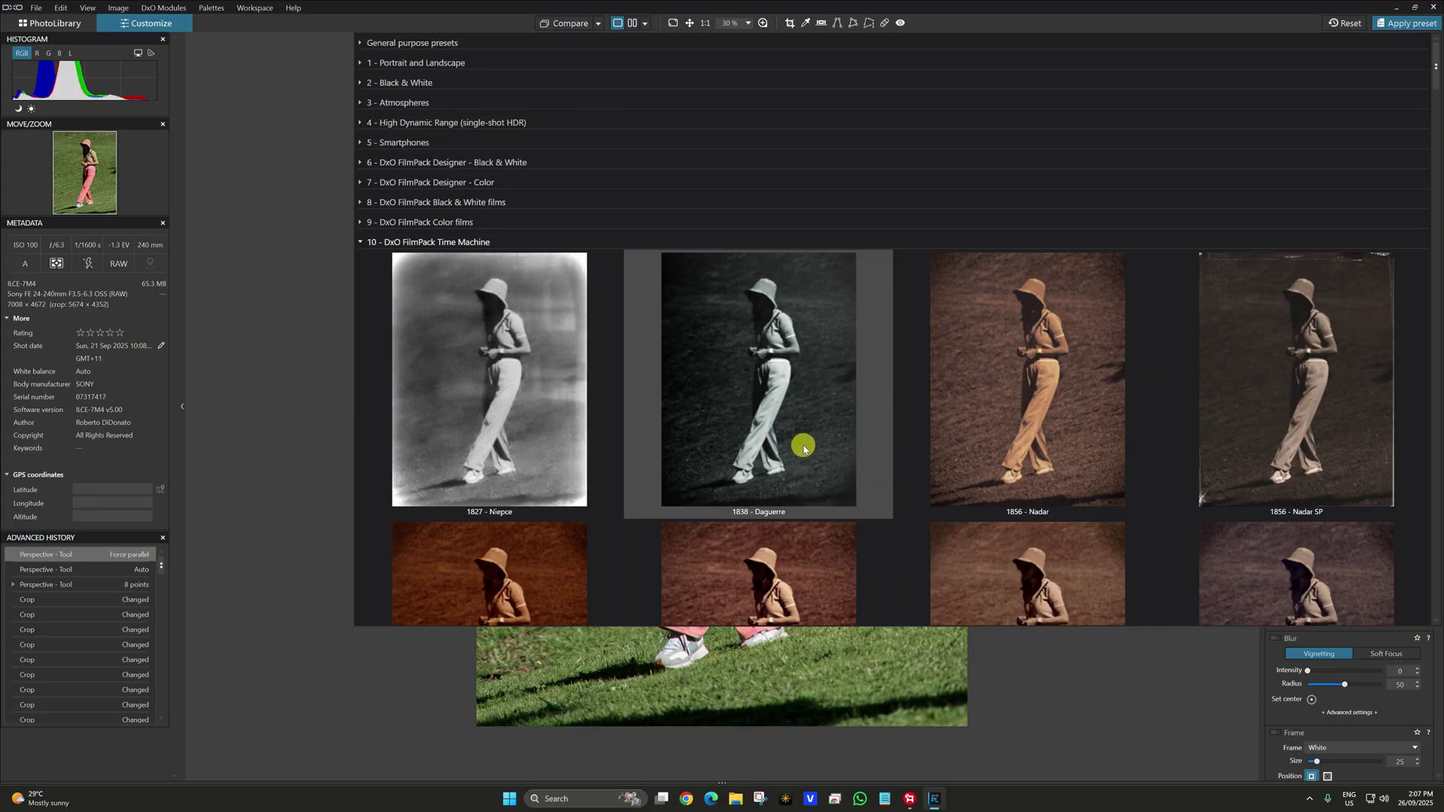
{"action": "left_click", "coordinate": [557, 412]}
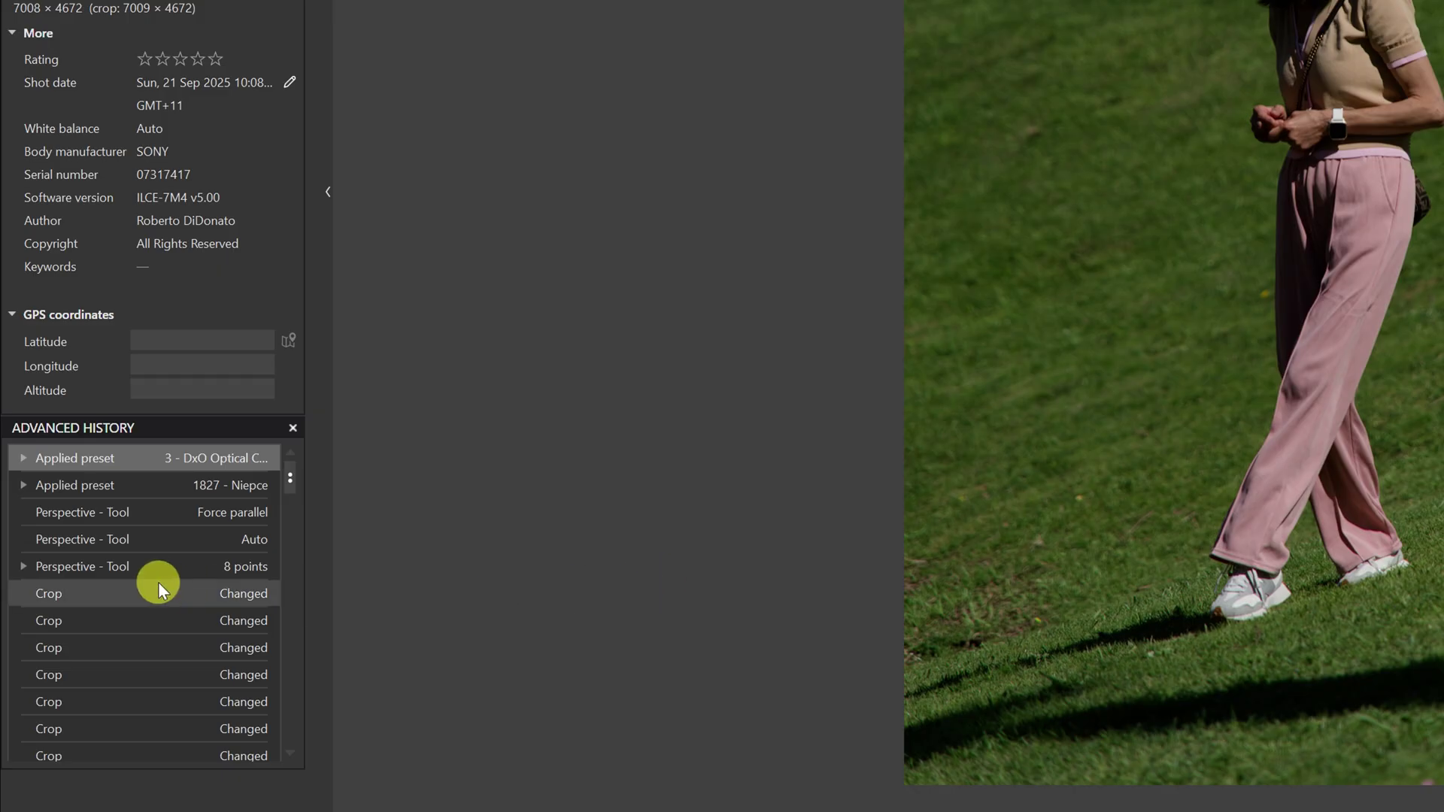
Return the photo to the last crop change in the edit history and undo the trial exposure increase
{"action": "left_click", "coordinate": [142, 588]}
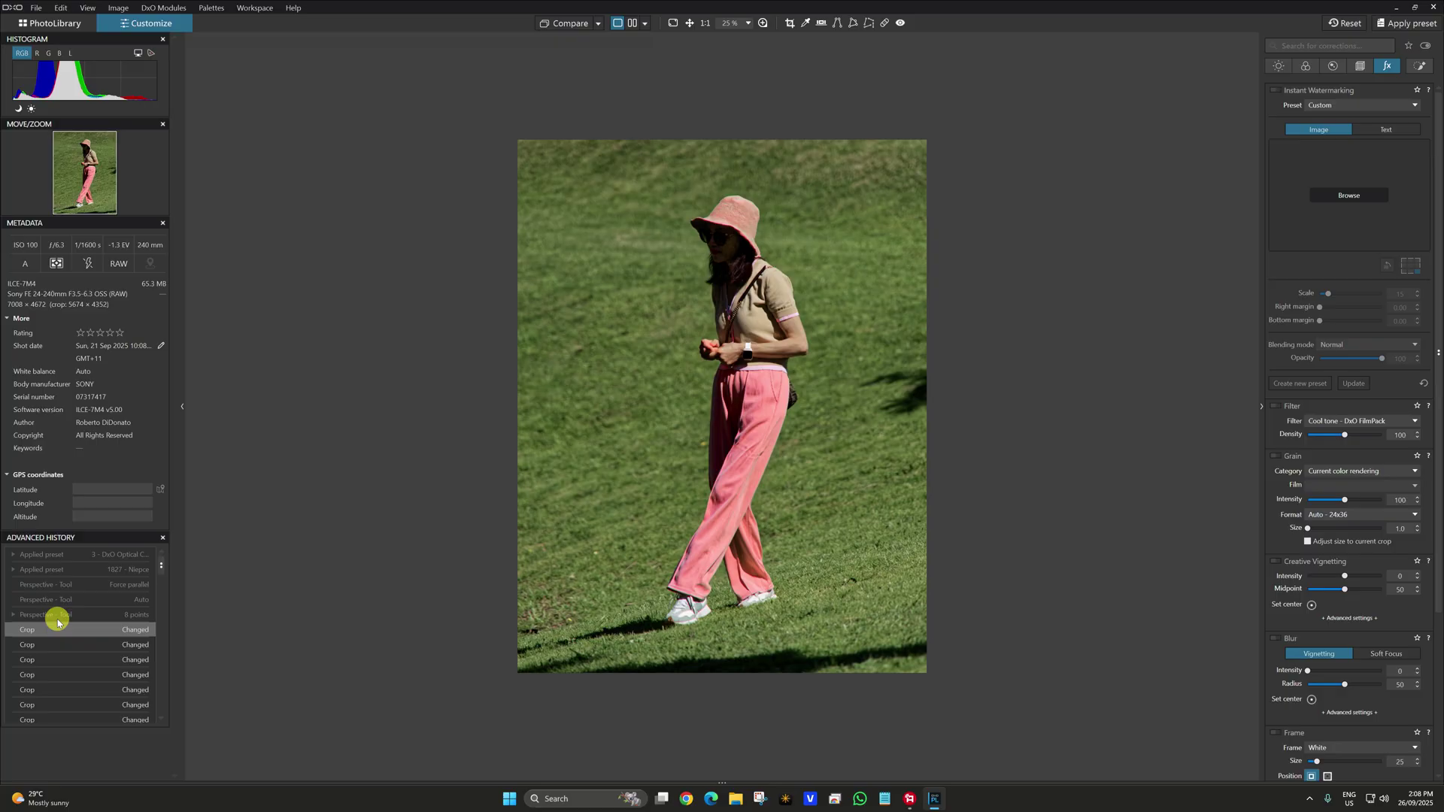
{"action": "left_click", "coordinate": [58, 587]}
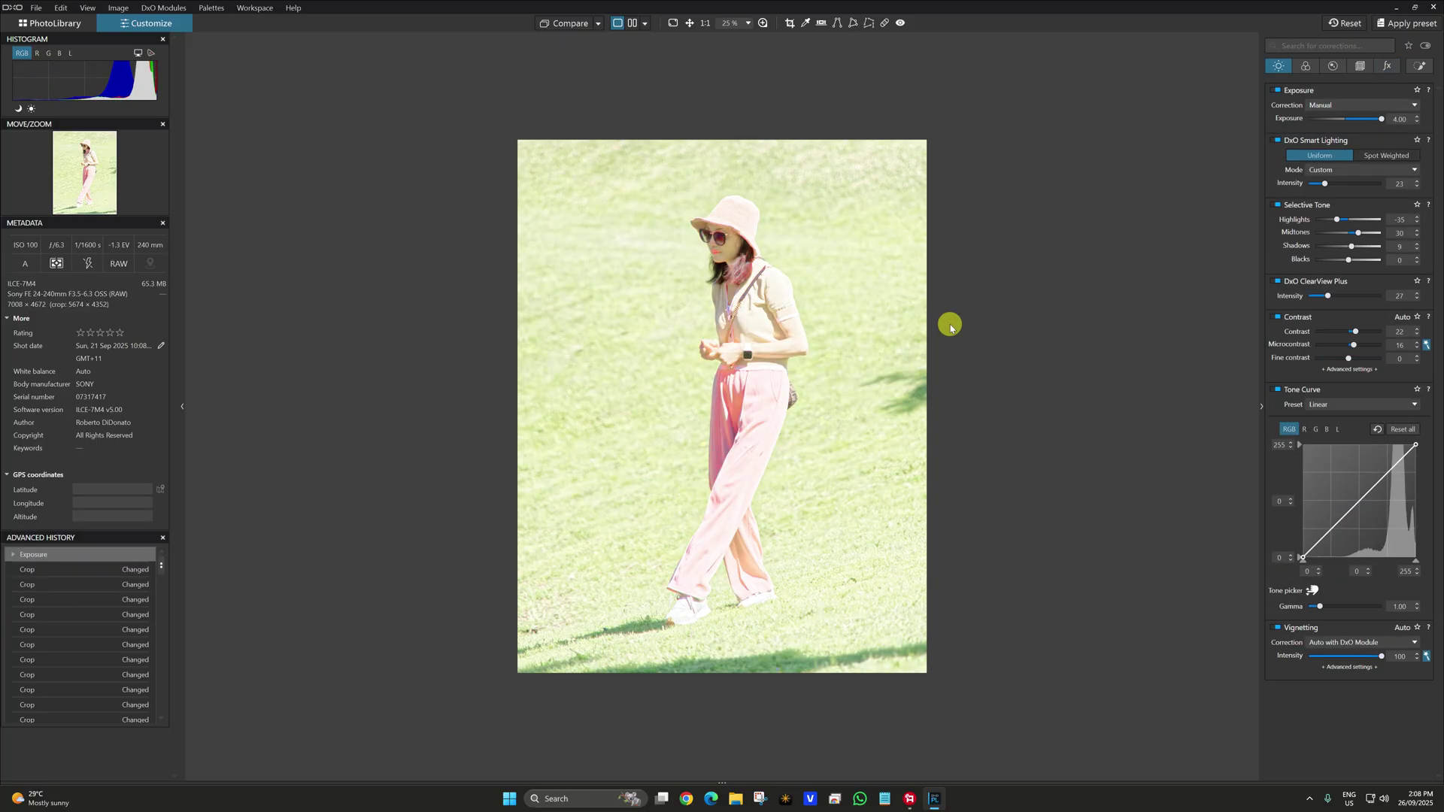
{"action": "key", "text": "ctrl+z"}
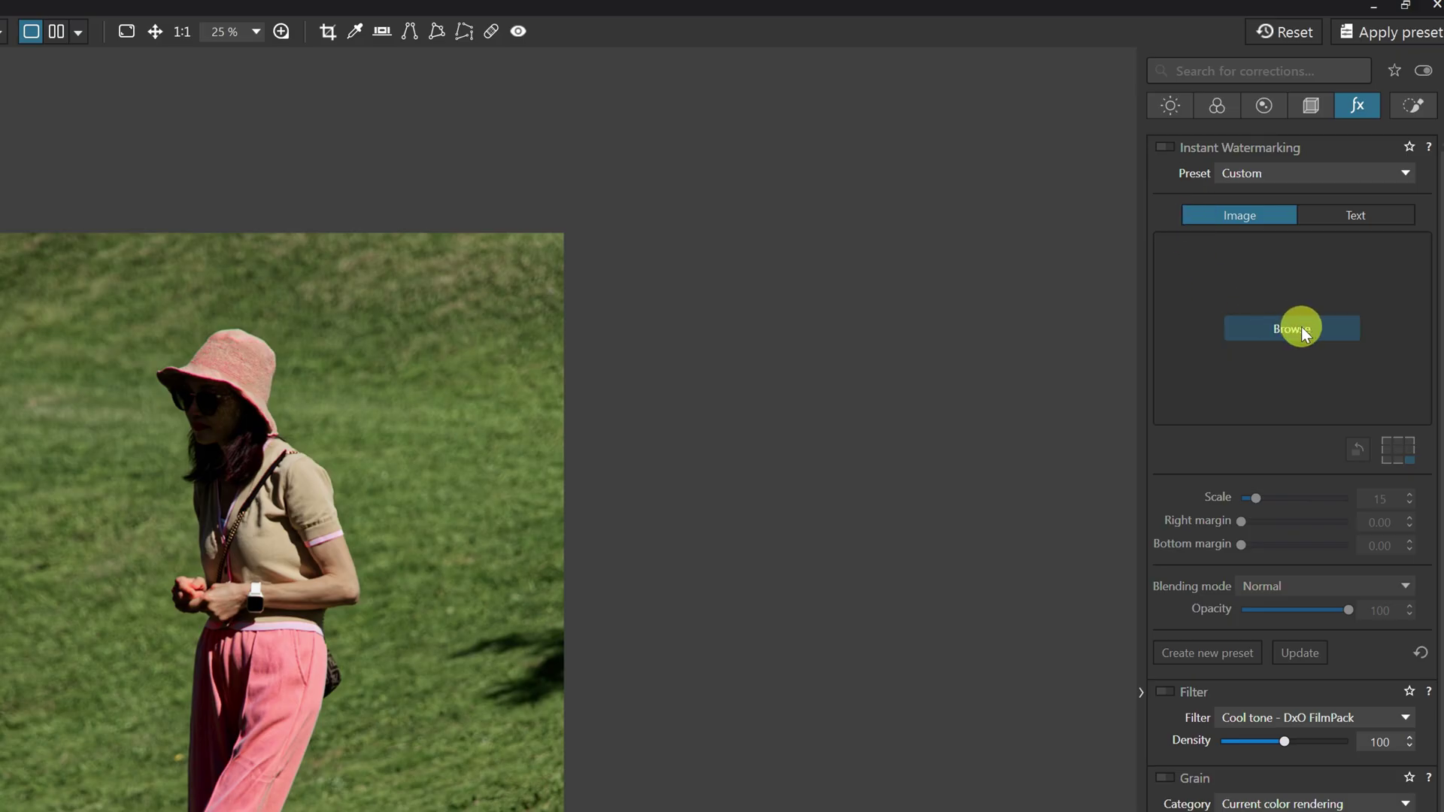
Check the image file chooser for Instant Watermarking and dismiss it
{"action": "left_click", "coordinate": [1301, 326]}
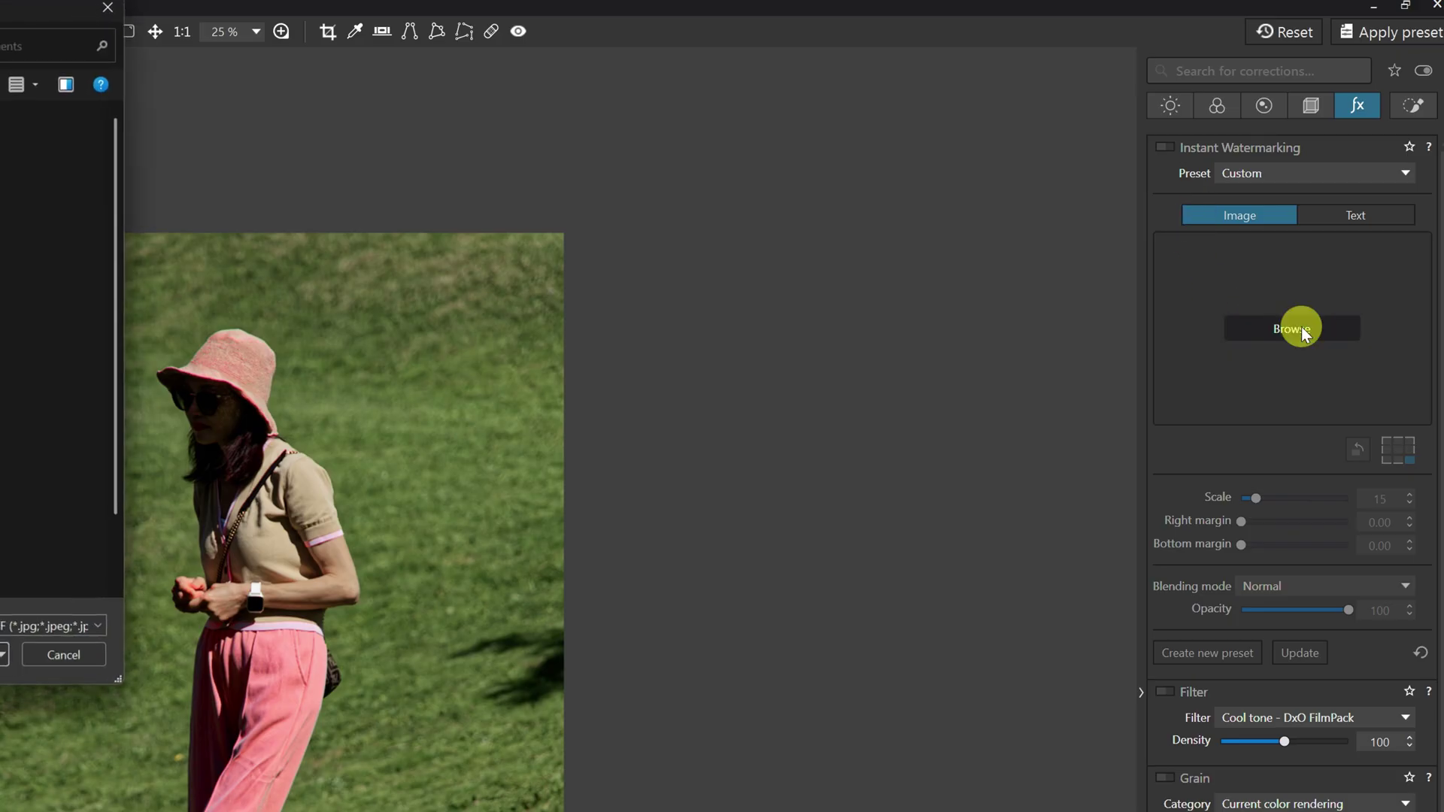
{"action": "left_click", "coordinate": [1355, 254]}
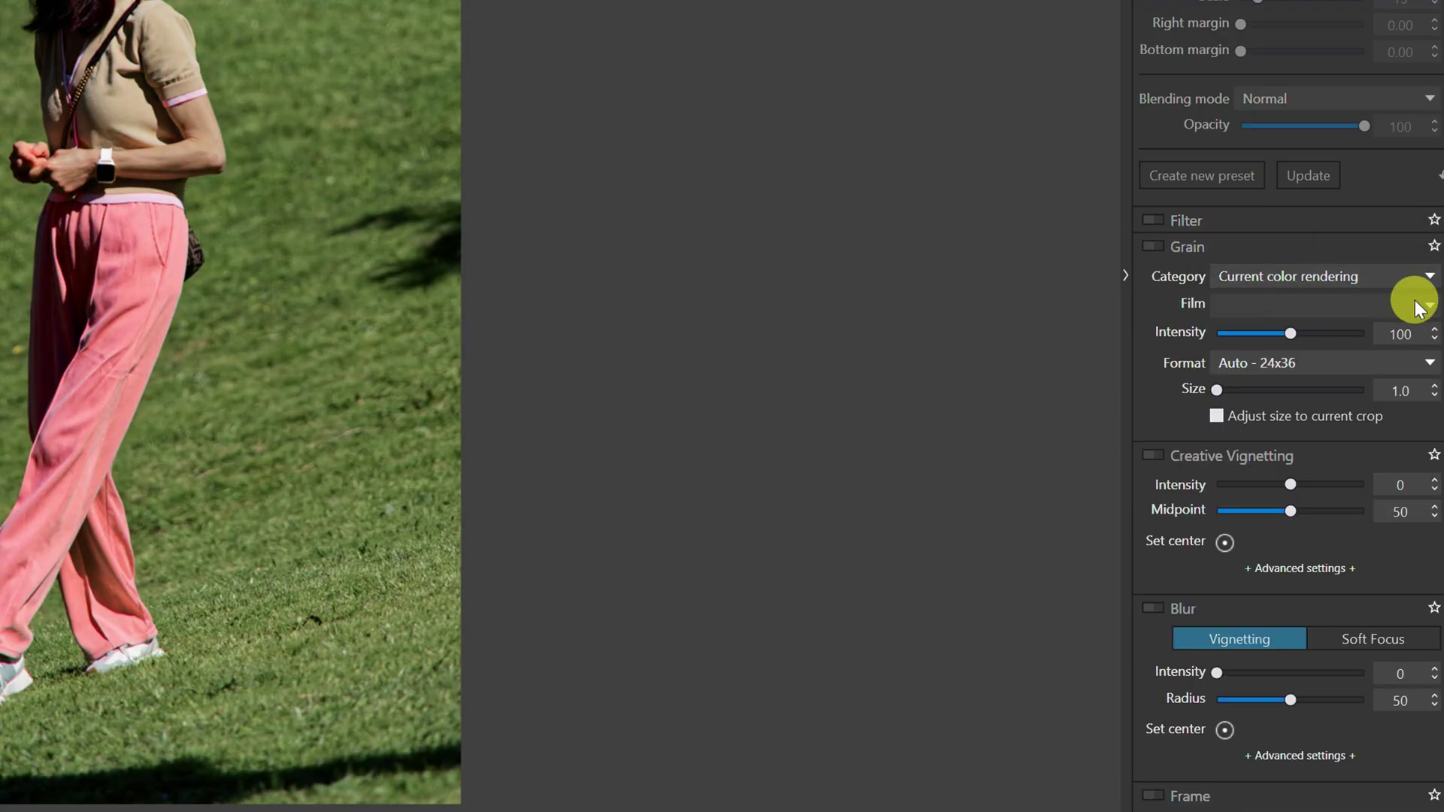
Try Color positive film grain with Fuji Provia 400F and Polaroid Polachrome at intensity 135, and inspect the woman up close
{"action": "left_click", "coordinate": [1417, 277]}
{"action": "left_click", "coordinate": [1339, 323]}
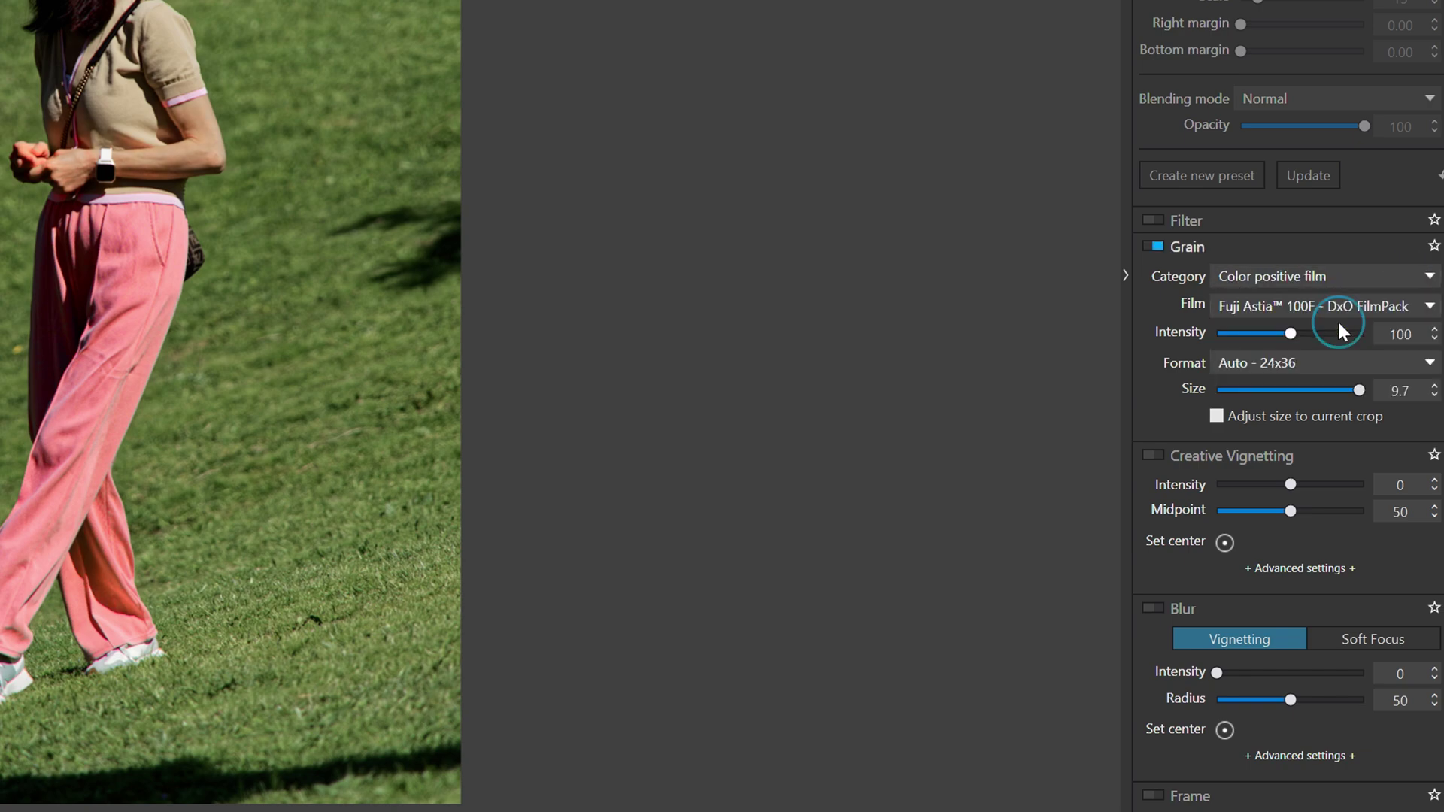
{"action": "left_click", "coordinate": [1410, 305]}
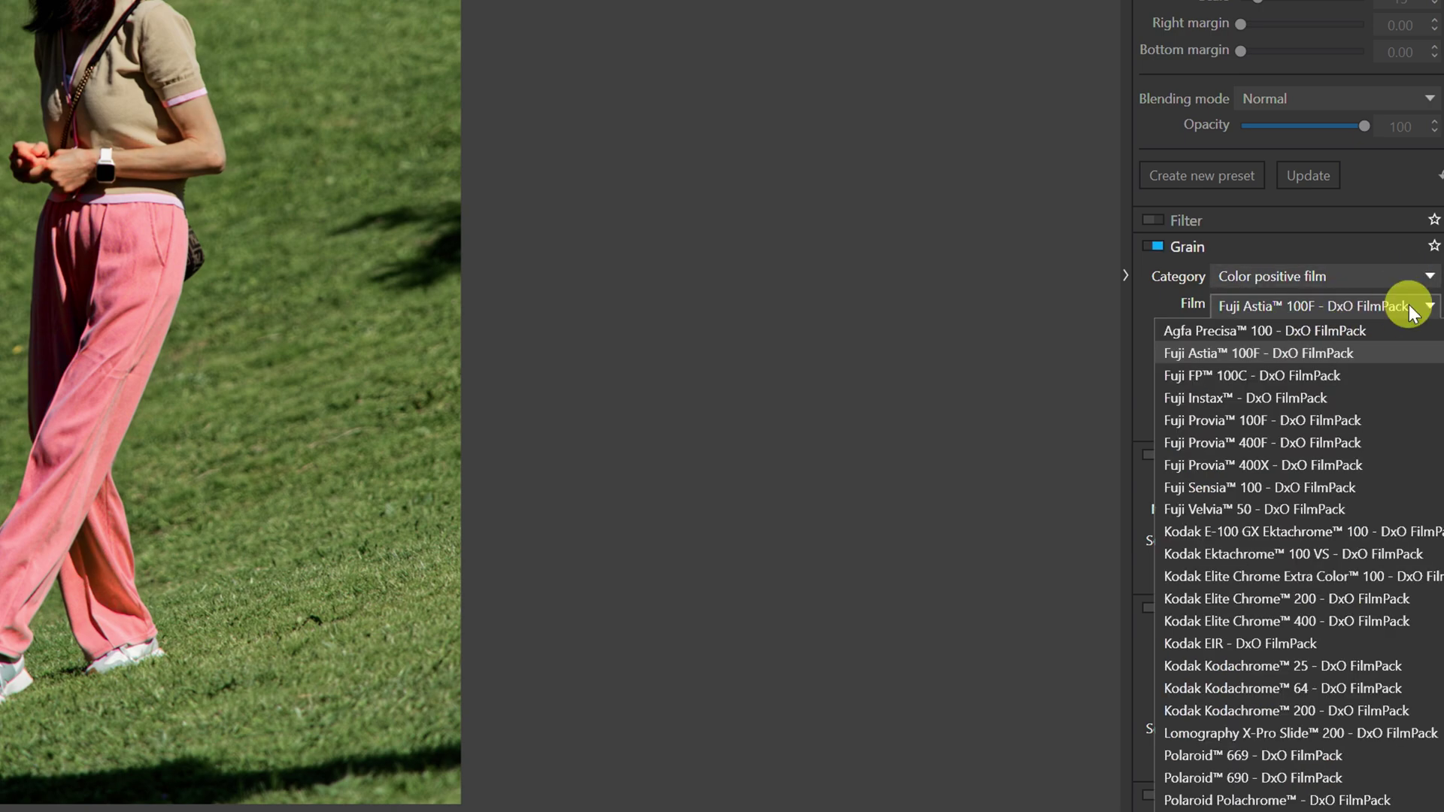
{"action": "left_click", "coordinate": [1324, 444]}
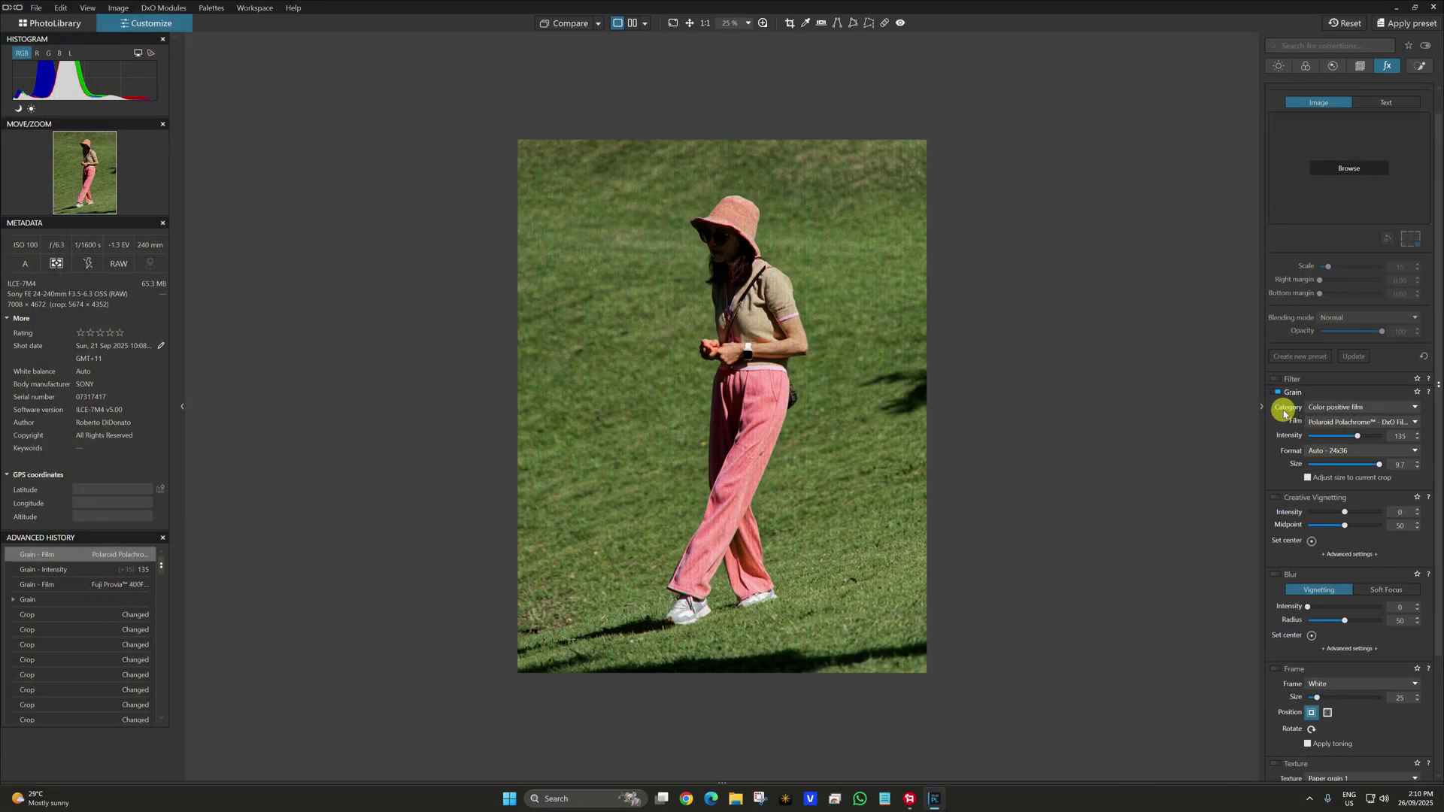
{"action": "scroll", "coordinate": [661, 323], "scroll_direction": "up", "scroll_amount": 2}
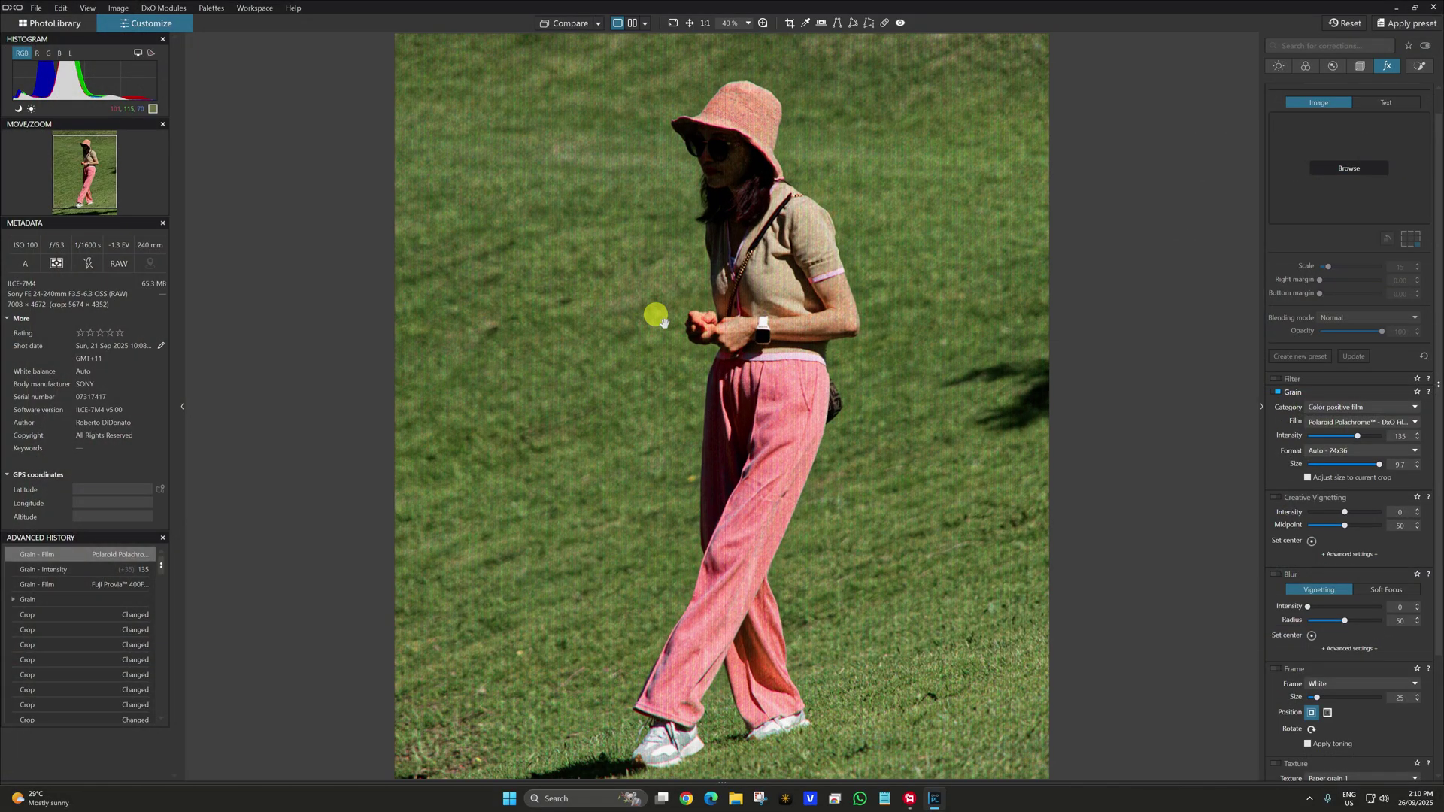
{"action": "scroll", "coordinate": [661, 323], "scroll_direction": "up", "scroll_amount": 1}
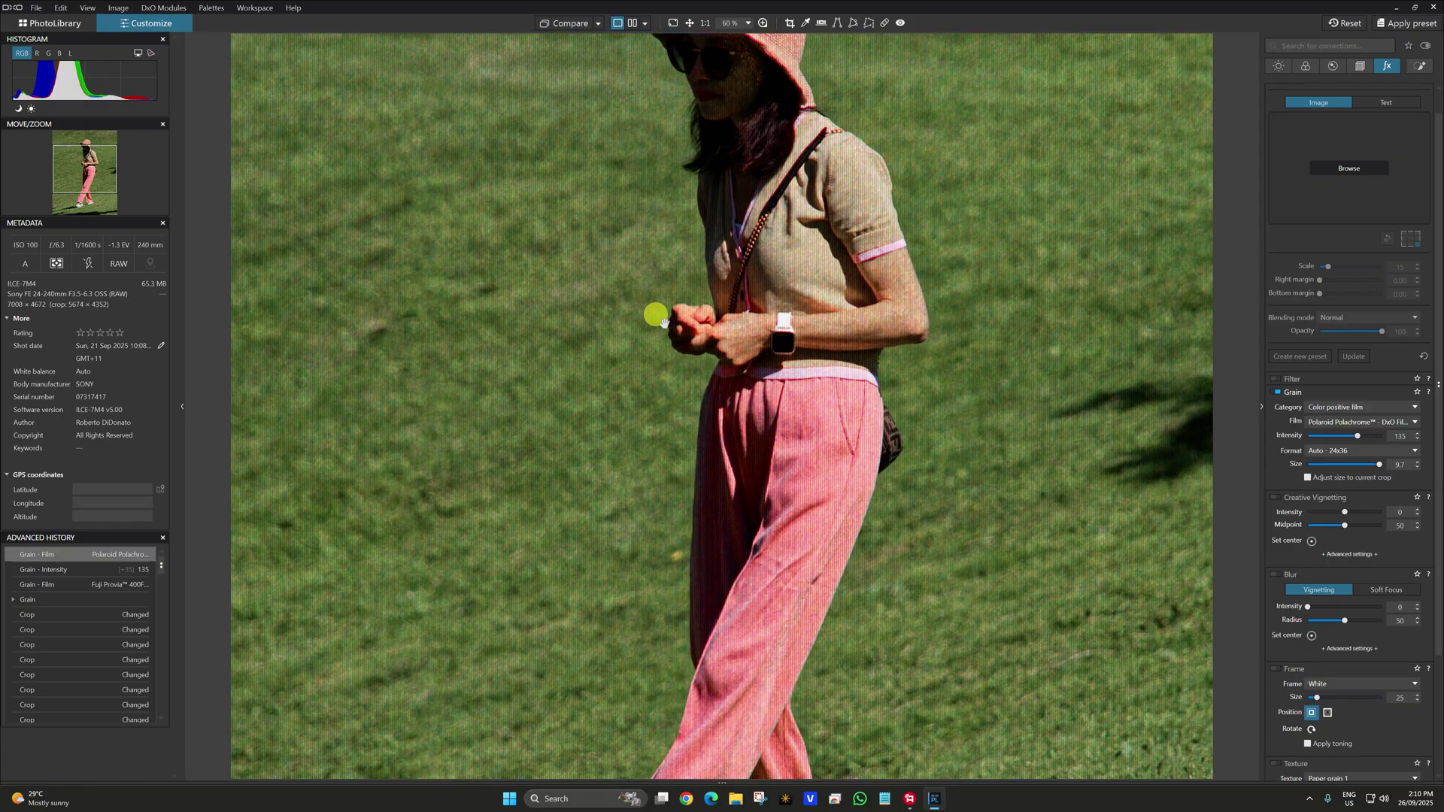
{"action": "scroll", "coordinate": [663, 323], "scroll_direction": "down", "scroll_amount": 3}
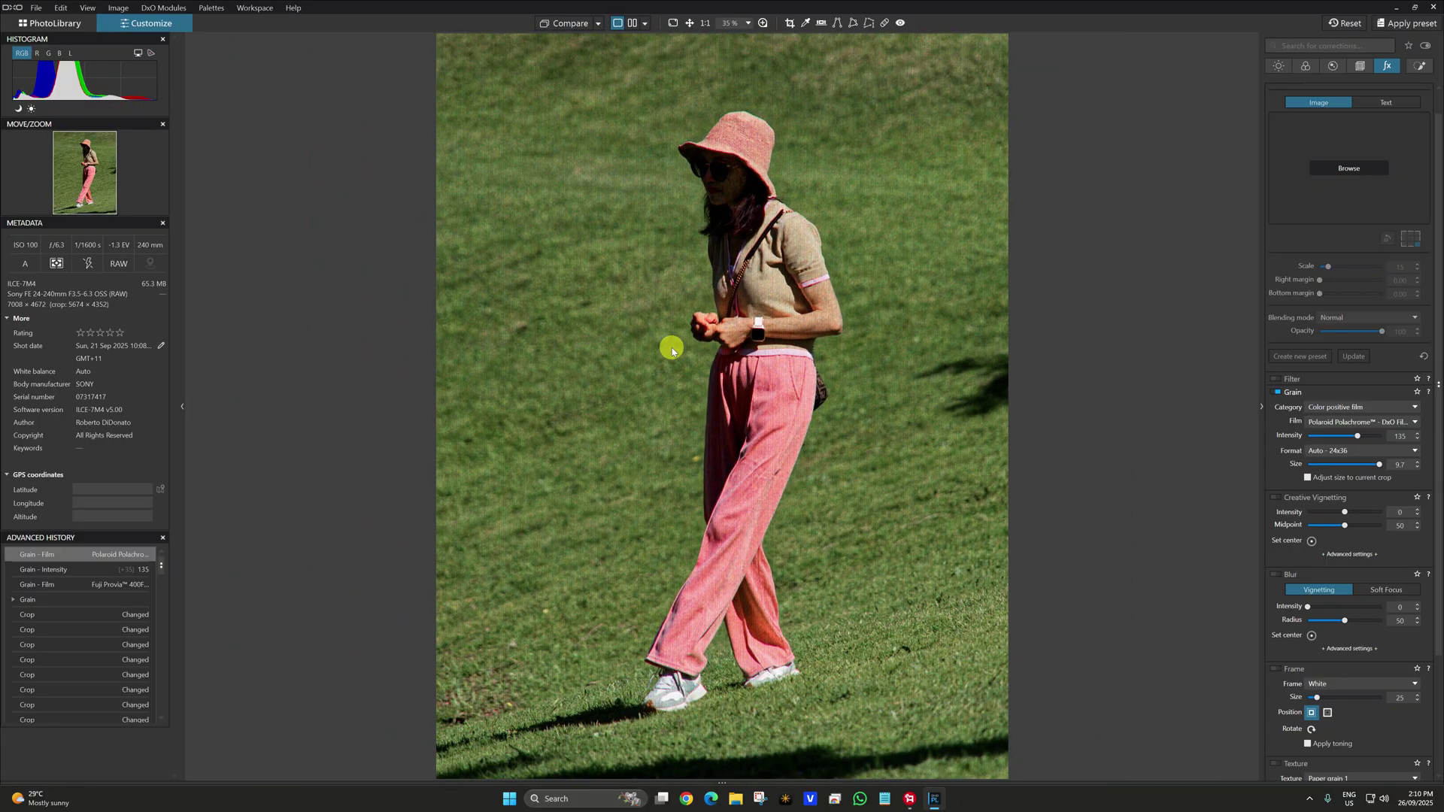
{"action": "scroll", "coordinate": [672, 351], "scroll_direction": "down", "scroll_amount": 1}
{"action": "scroll", "coordinate": [1282, 470], "scroll_direction": "down", "scroll_amount": 1}
Add Creative Vignetting with intensity -20 and apply the All corners frame
{"action": "left_click", "coordinate": [1278, 472]}
{"action": "mouse_move", "coordinate": [1344, 485]}
{"action": "left_mouse_down"}
{"action": "mouse_move", "coordinate": [1322, 483]}
{"action": "mouse_move", "coordinate": [1338, 488]}
{"action": "left_mouse_up"}
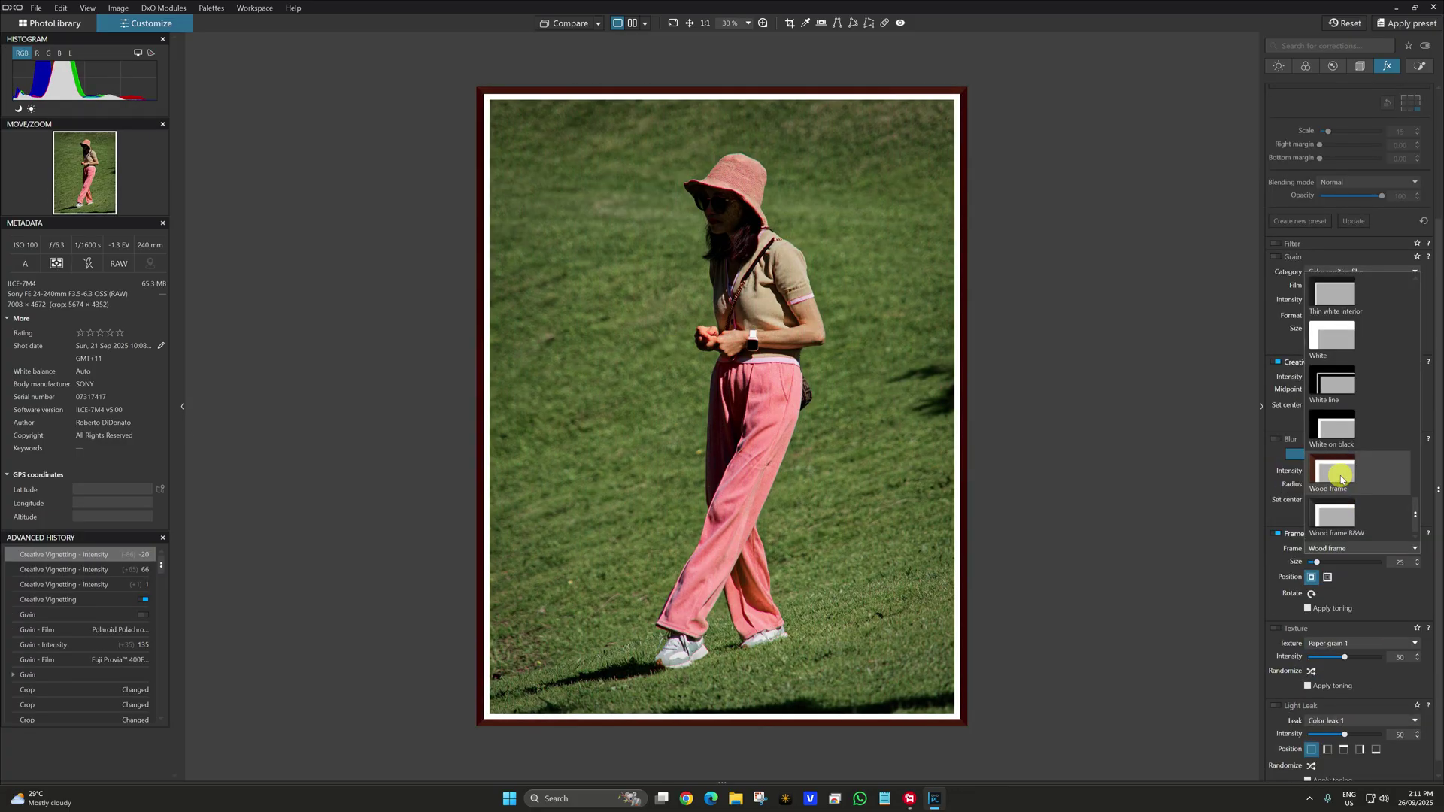
{"action": "scroll", "coordinate": [1343, 489], "scroll_direction": "up", "scroll_amount": 5}
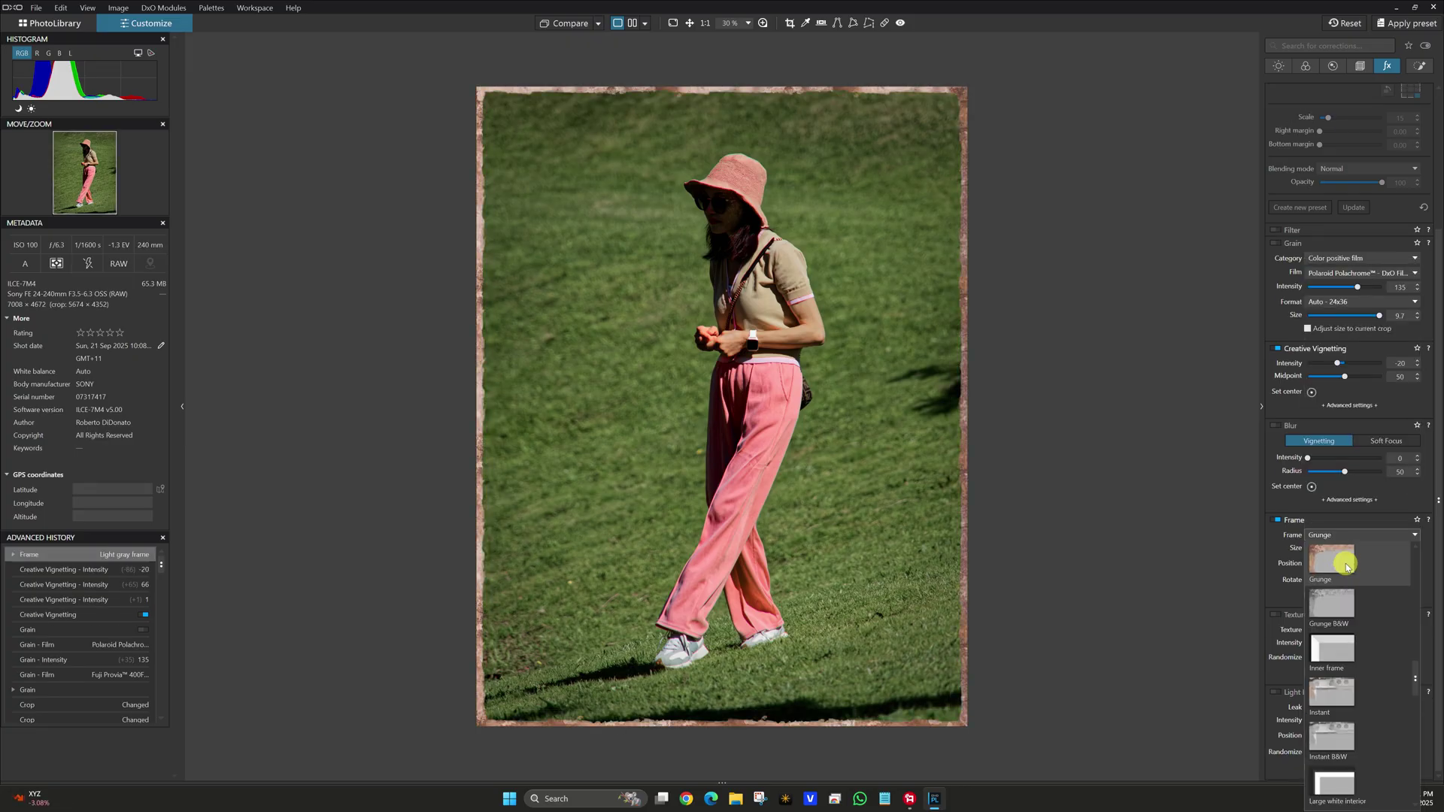
{"action": "scroll", "coordinate": [1343, 602], "scroll_direction": "up", "scroll_amount": 6}
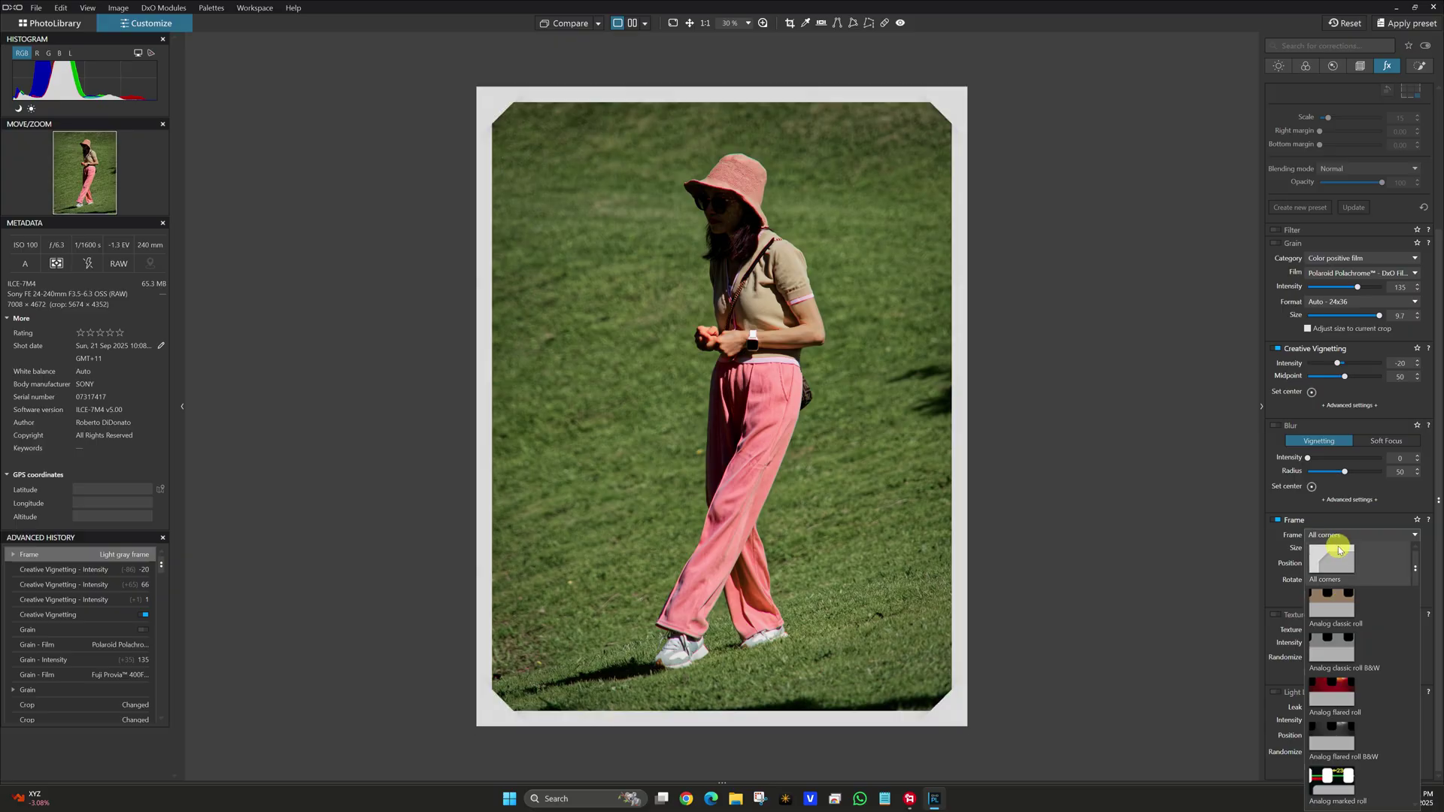
{"action": "left_click", "coordinate": [1338, 561]}
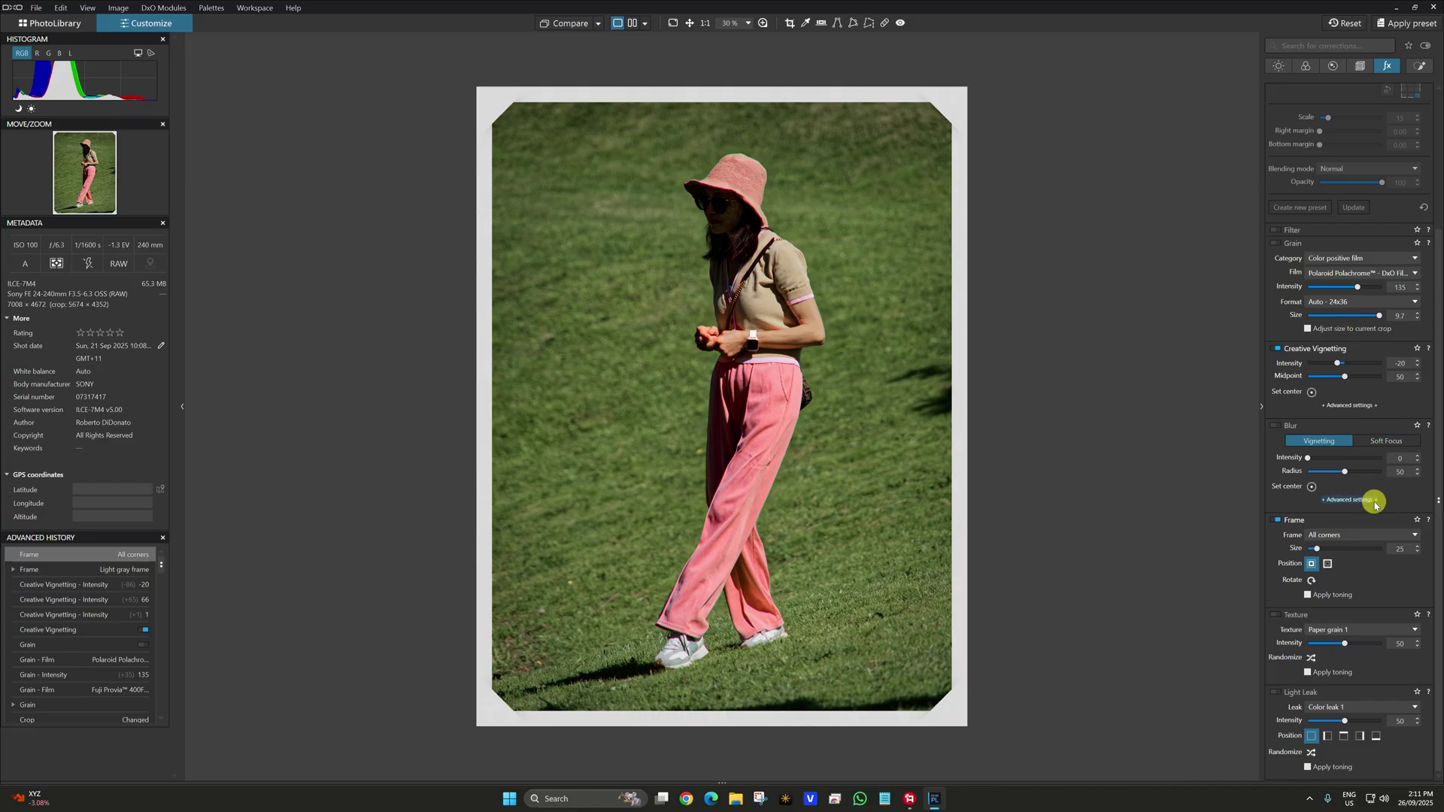
Change the frame to Classic film border and preview the Stains 1 B&W texture
{"action": "left_click", "coordinate": [1362, 535]}
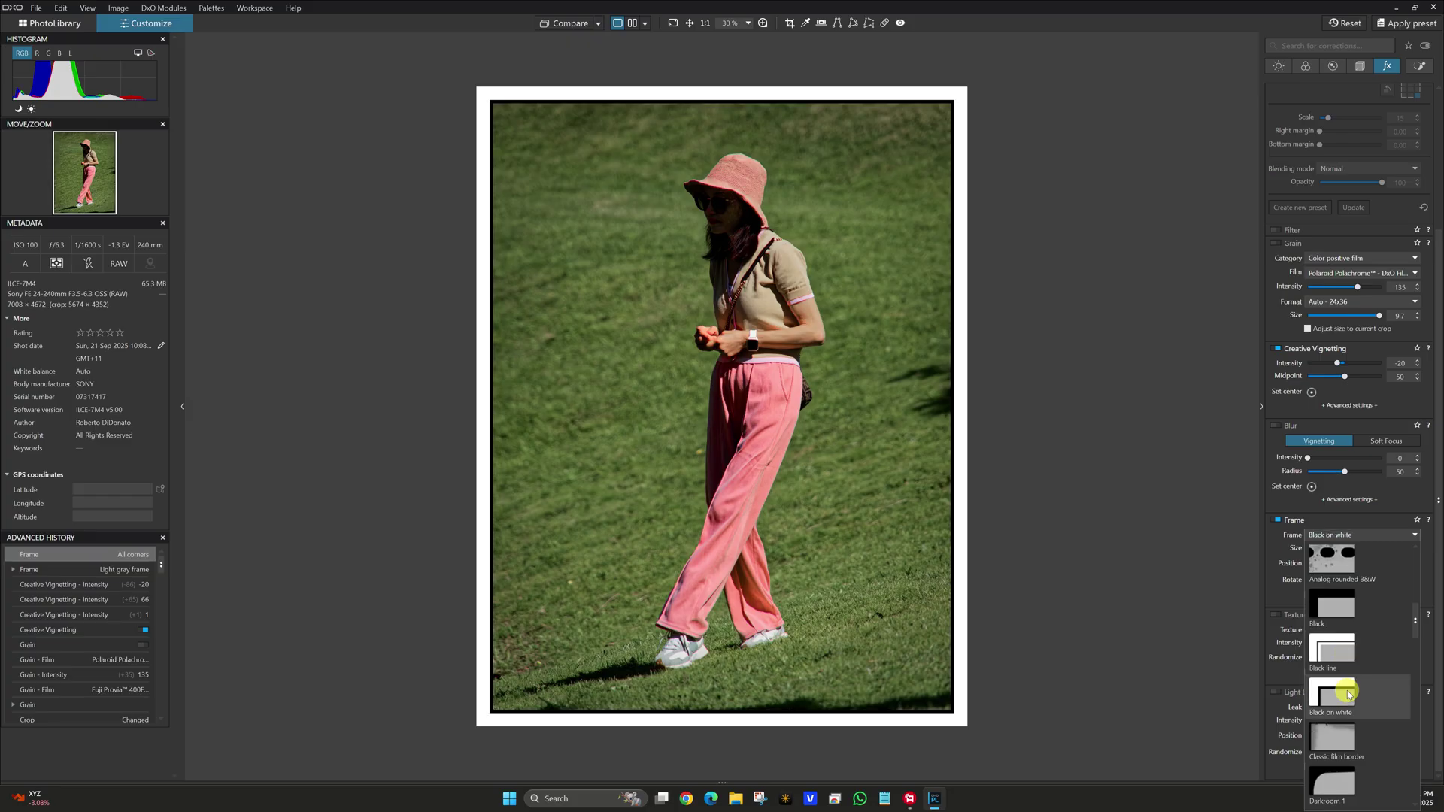
{"action": "left_click", "coordinate": [1343, 738]}
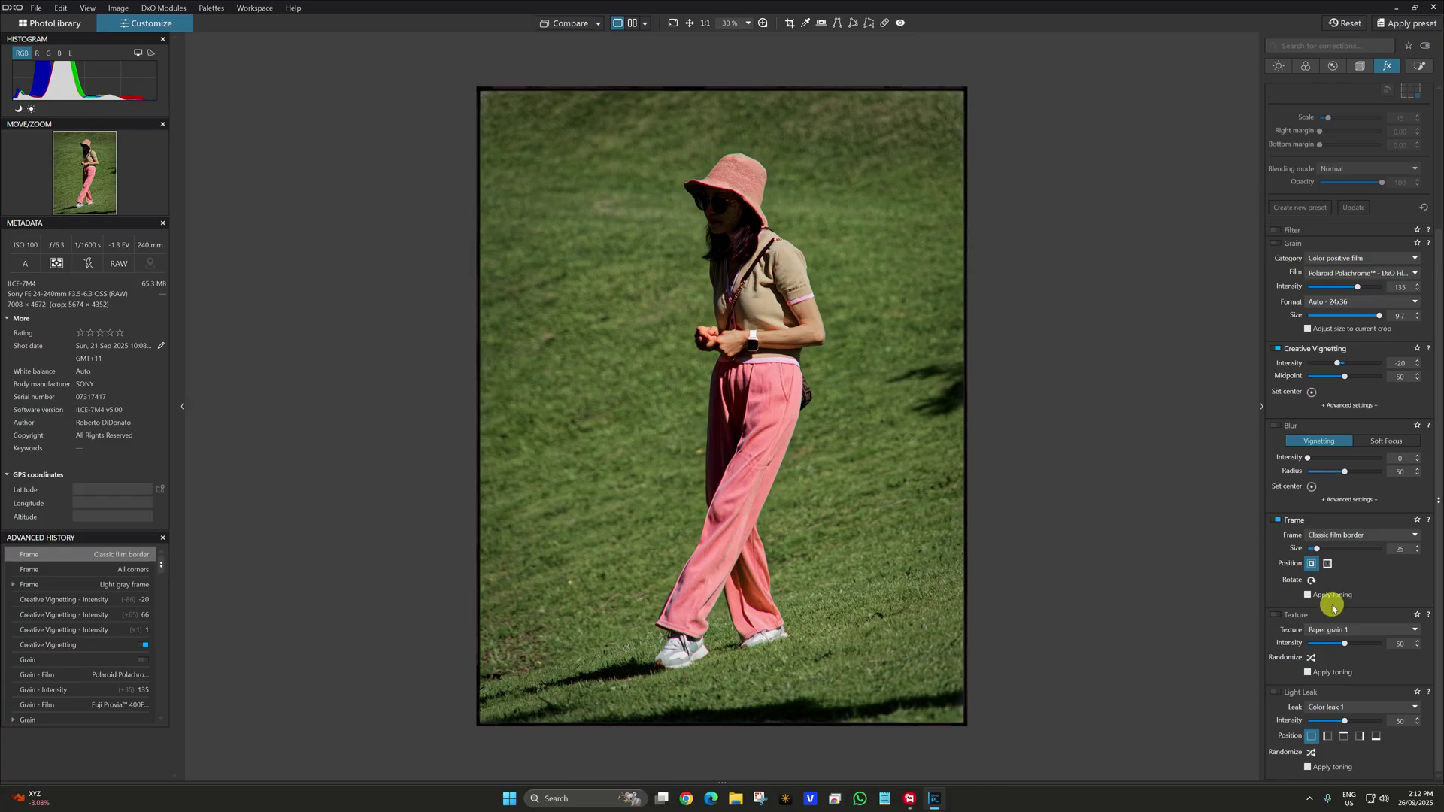
{"action": "left_click", "coordinate": [1360, 632]}
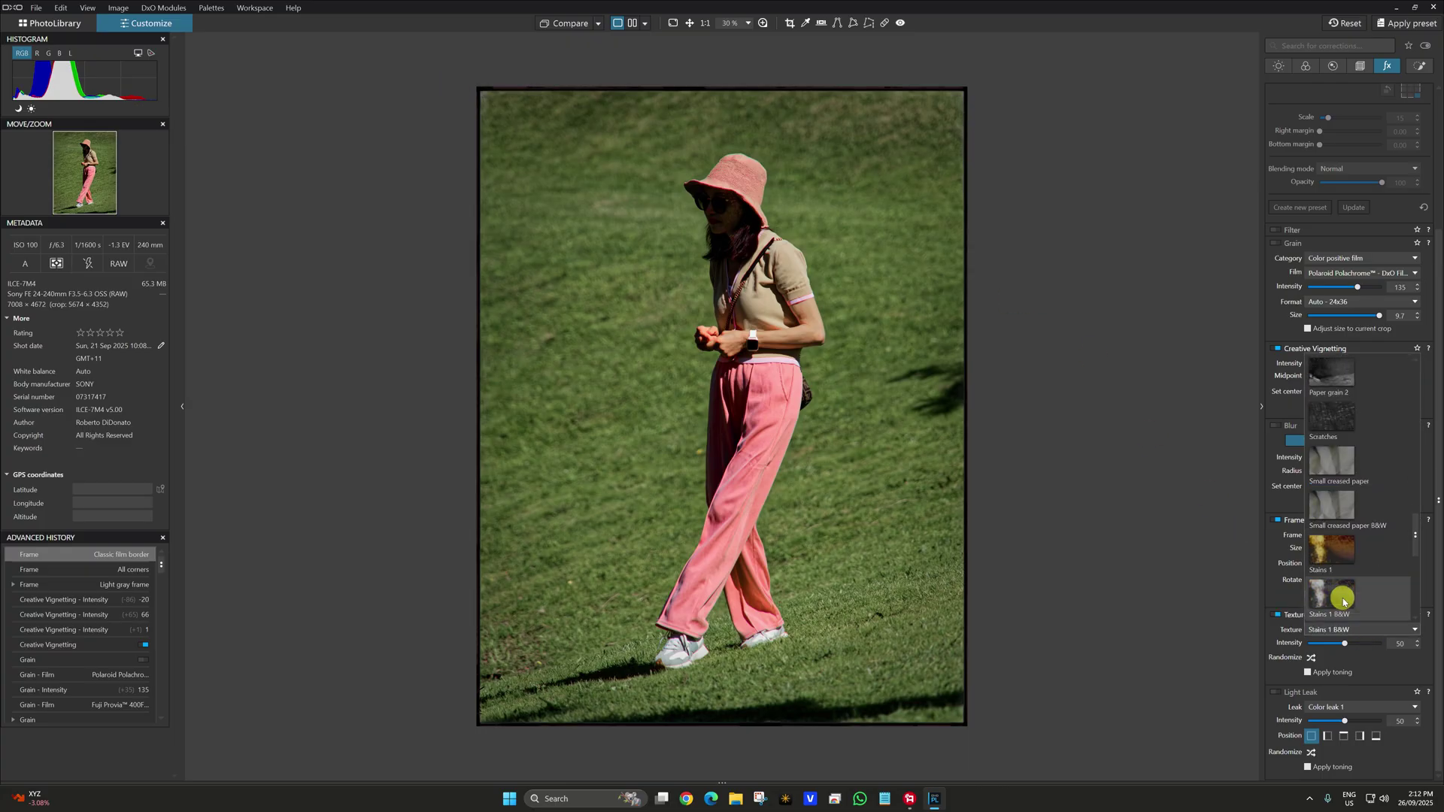
Try a Light Leak in the Right position with intensity 66 and the Color leak 3 pattern
{"action": "left_click", "coordinate": [1360, 736]}
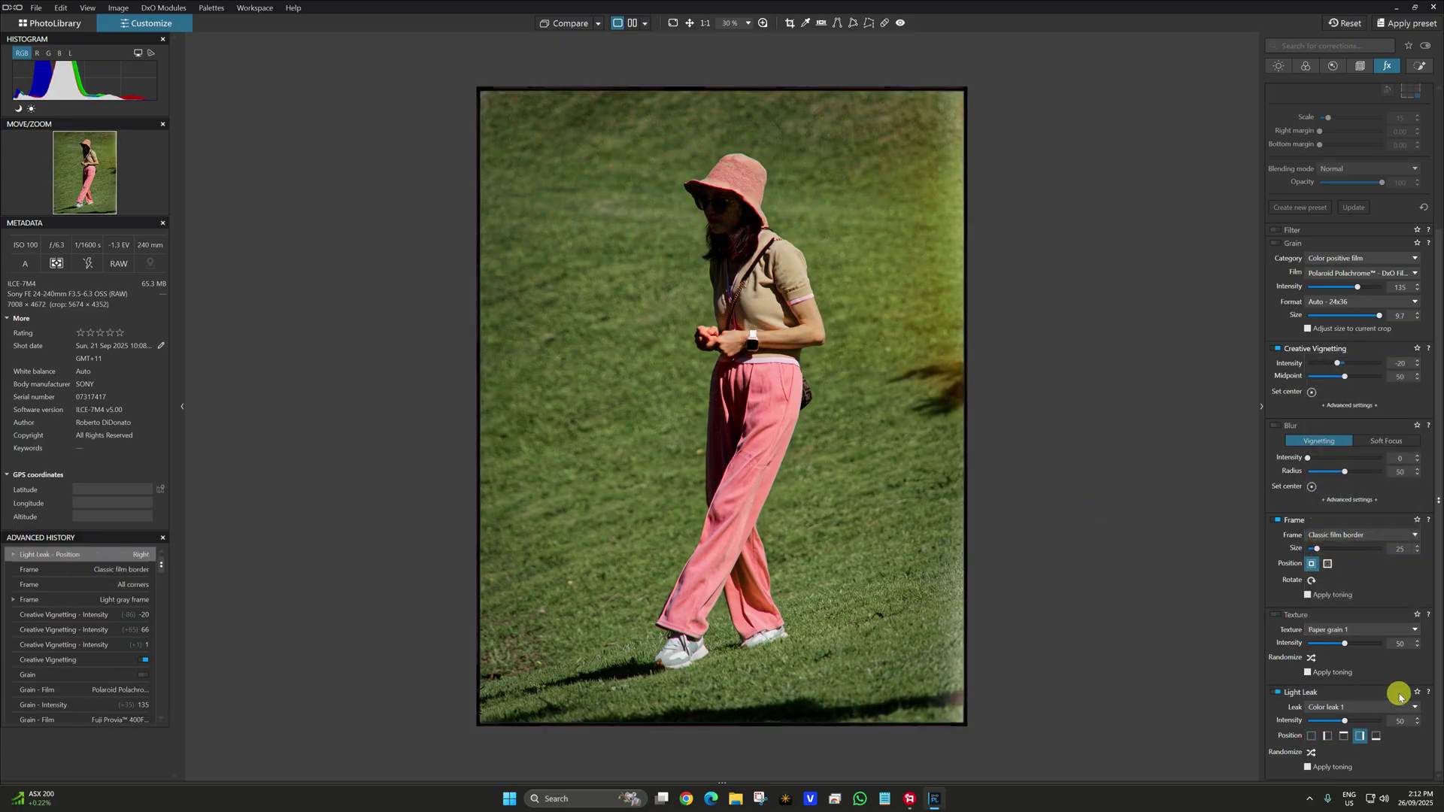
{"action": "mouse_move", "coordinate": [1345, 720]}
{"action": "left_mouse_down"}
{"action": "mouse_move", "coordinate": [1390, 722]}
{"action": "mouse_move", "coordinate": [1357, 724]}
{"action": "left_mouse_up"}
{"action": "left_click", "coordinate": [1343, 708]}
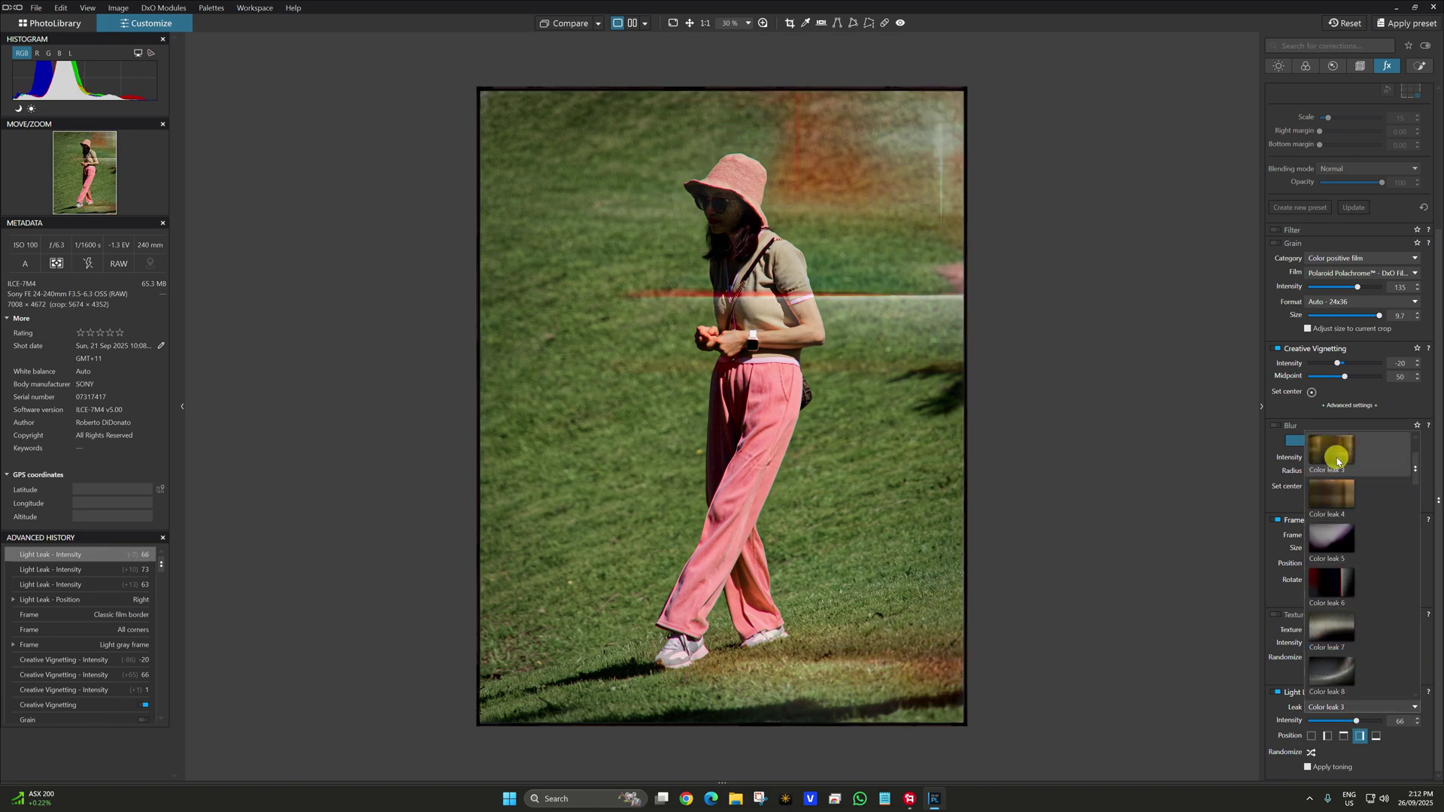
{"action": "left_click", "coordinate": [1338, 455]}
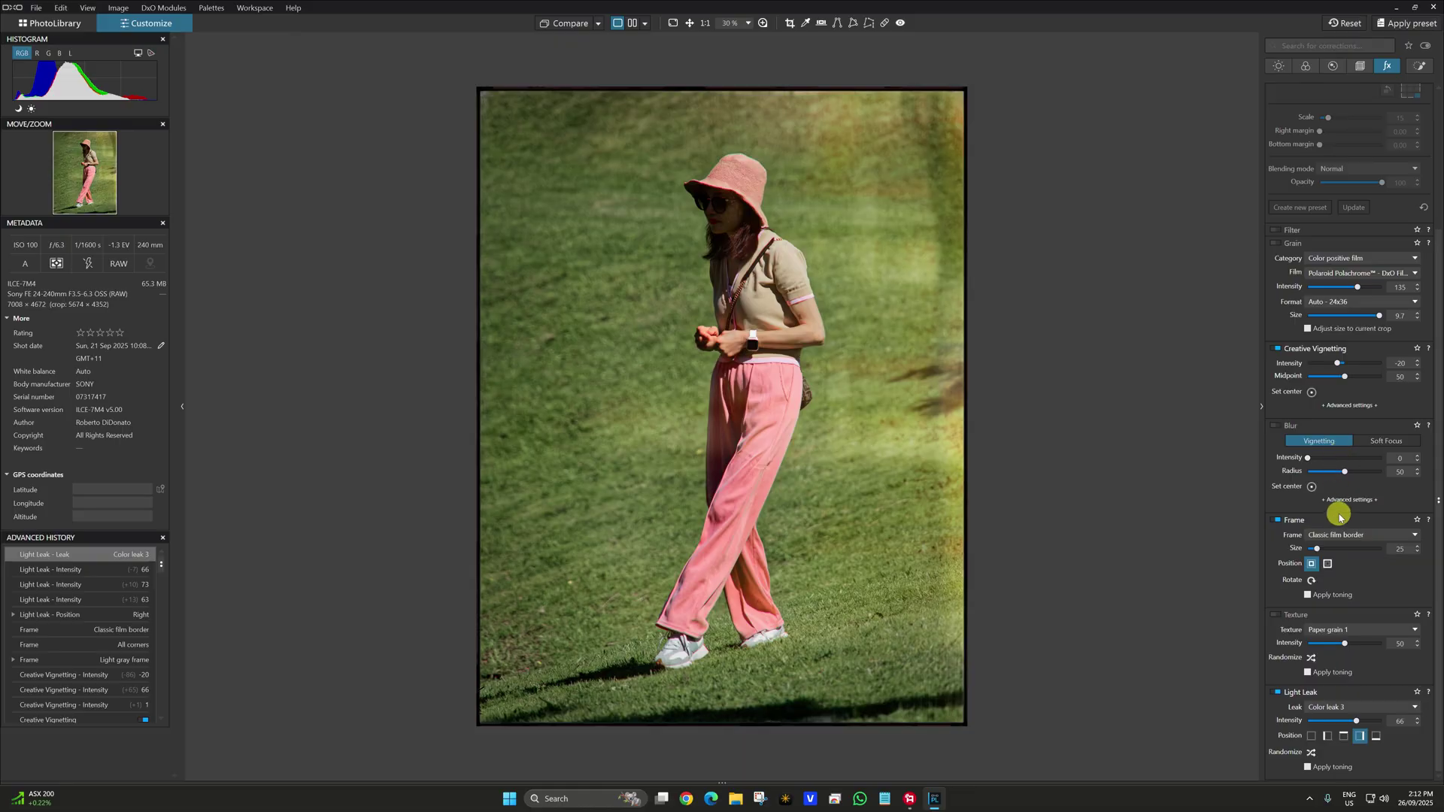
{"action": "scroll", "coordinate": [1365, 737], "scroll_direction": "up", "scroll_amount": 1}
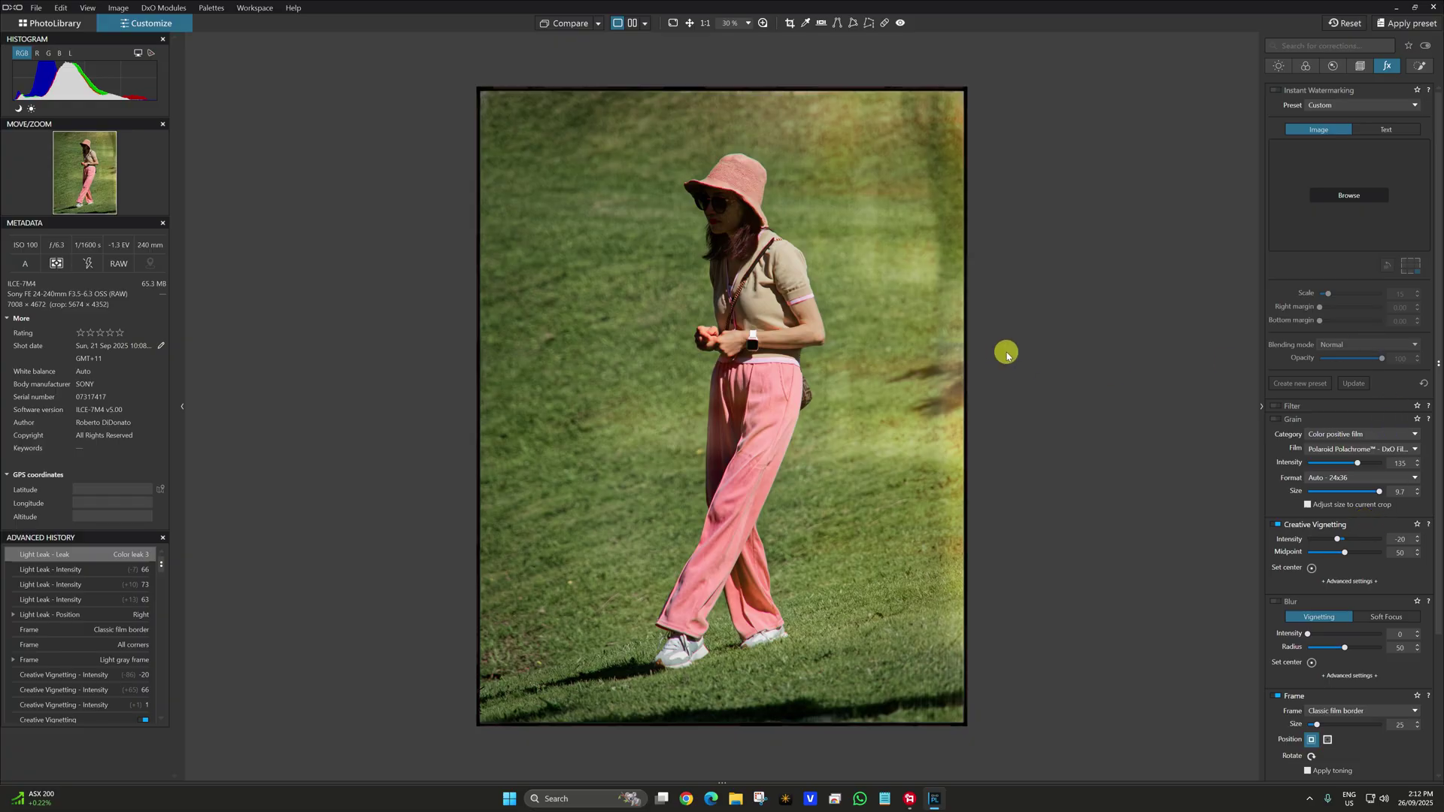
{"action": "scroll", "coordinate": [1347, 700], "scroll_direction": "down", "scroll_amount": 5}
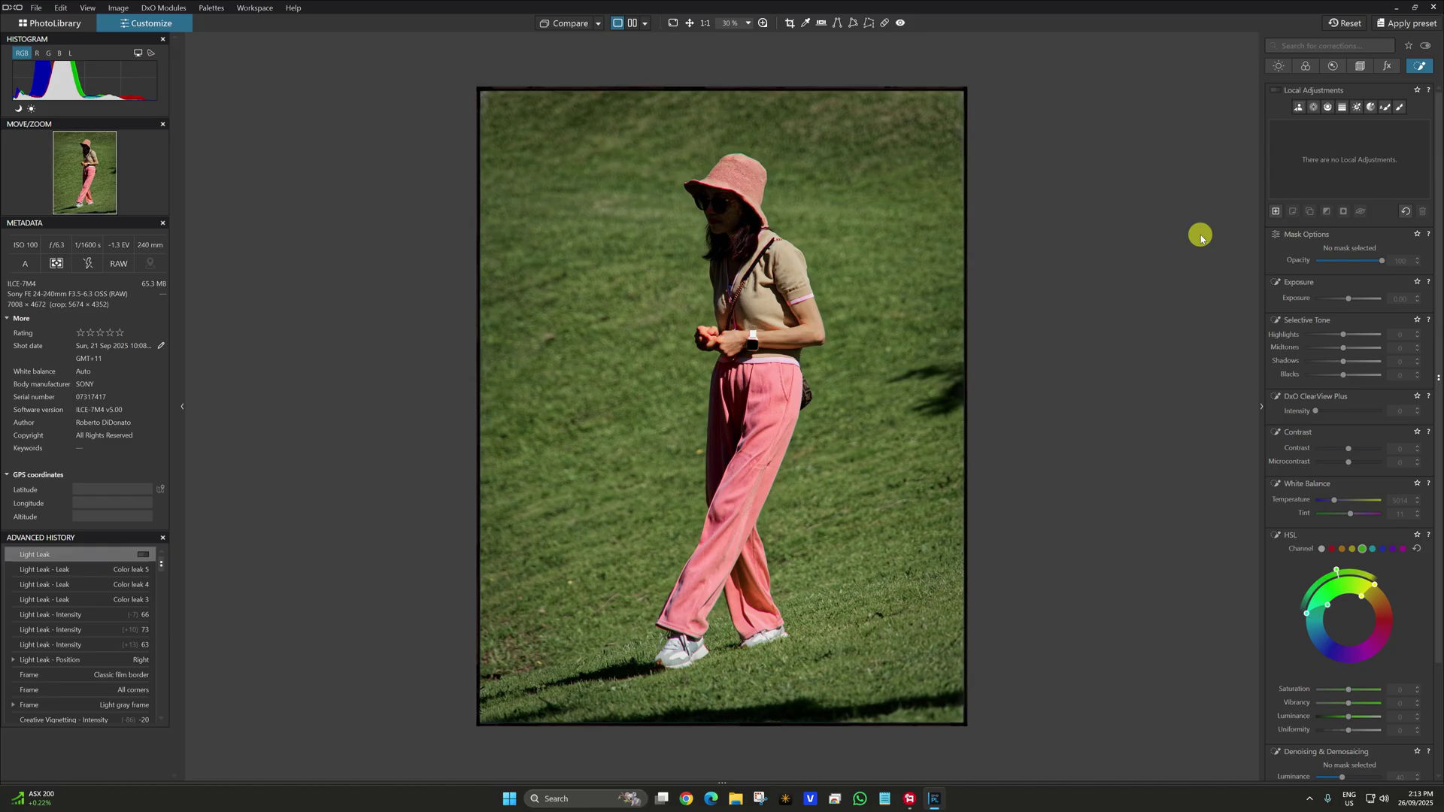
Add an enlarged control point on the woman's face with opacity 96, Chroma 59, Luma 71, Exposure 1.08 and ClearView Plus intensity 12
{"action": "left_click", "coordinate": [1320, 109]}
{"action": "left_click", "coordinate": [727, 214]}
{"action": "left_click", "coordinate": [727, 214]}
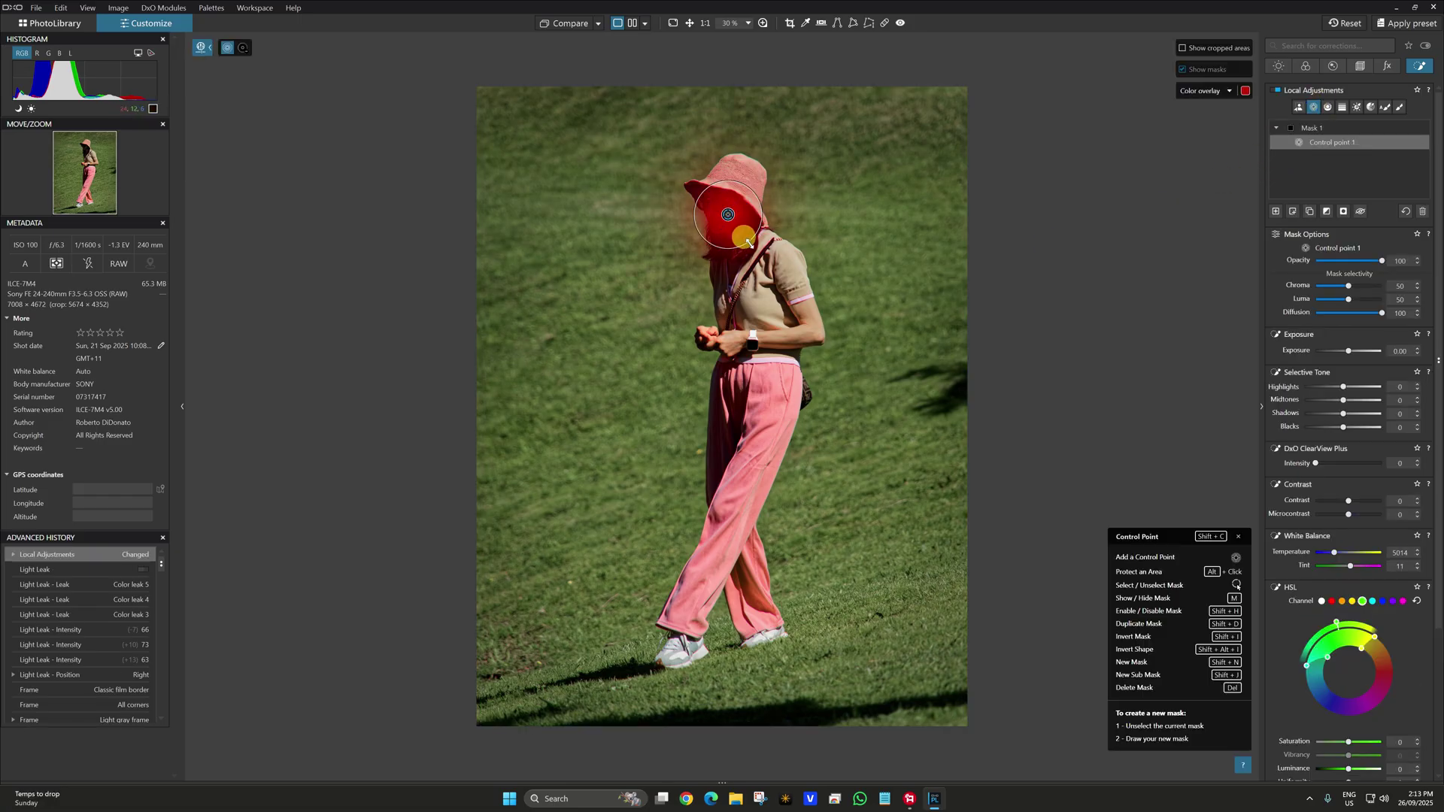
{"action": "left_click_drag", "start_coordinate": [754, 248], "coordinate": [760, 256]}
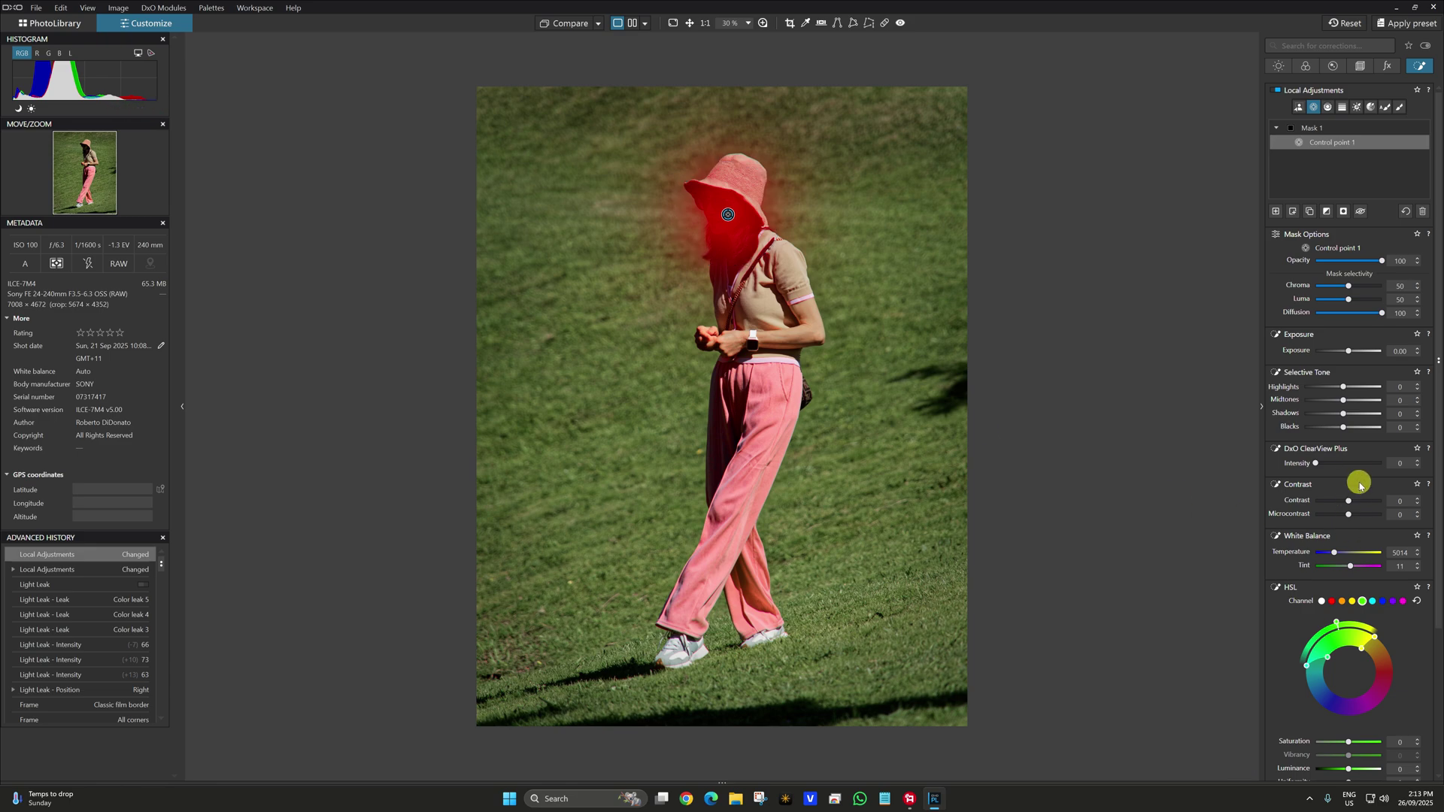
{"action": "left_click_drag", "start_coordinate": [1349, 350], "coordinate": [1365, 352]}
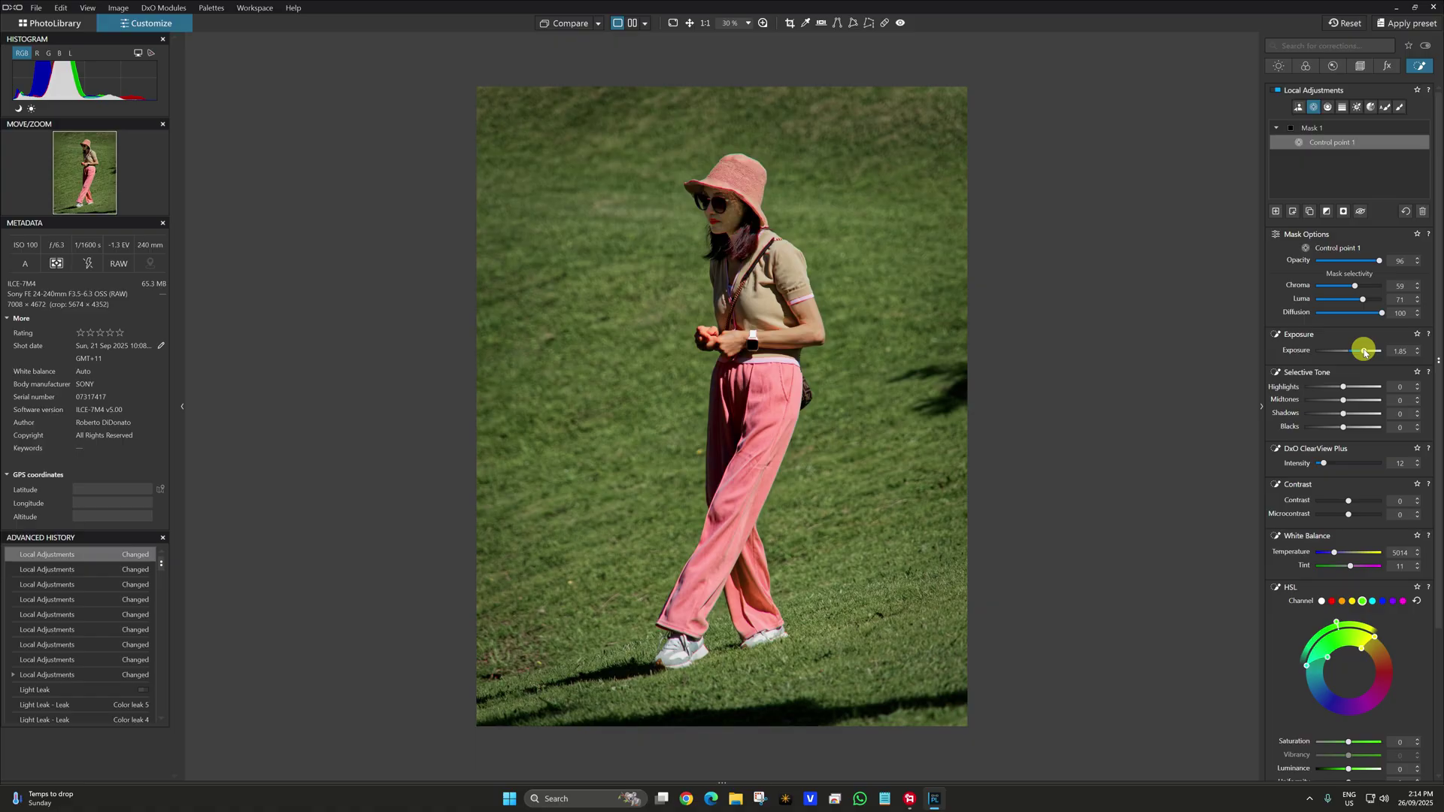
{"action": "left_click_drag", "start_coordinate": [1365, 352], "coordinate": [1359, 352]}
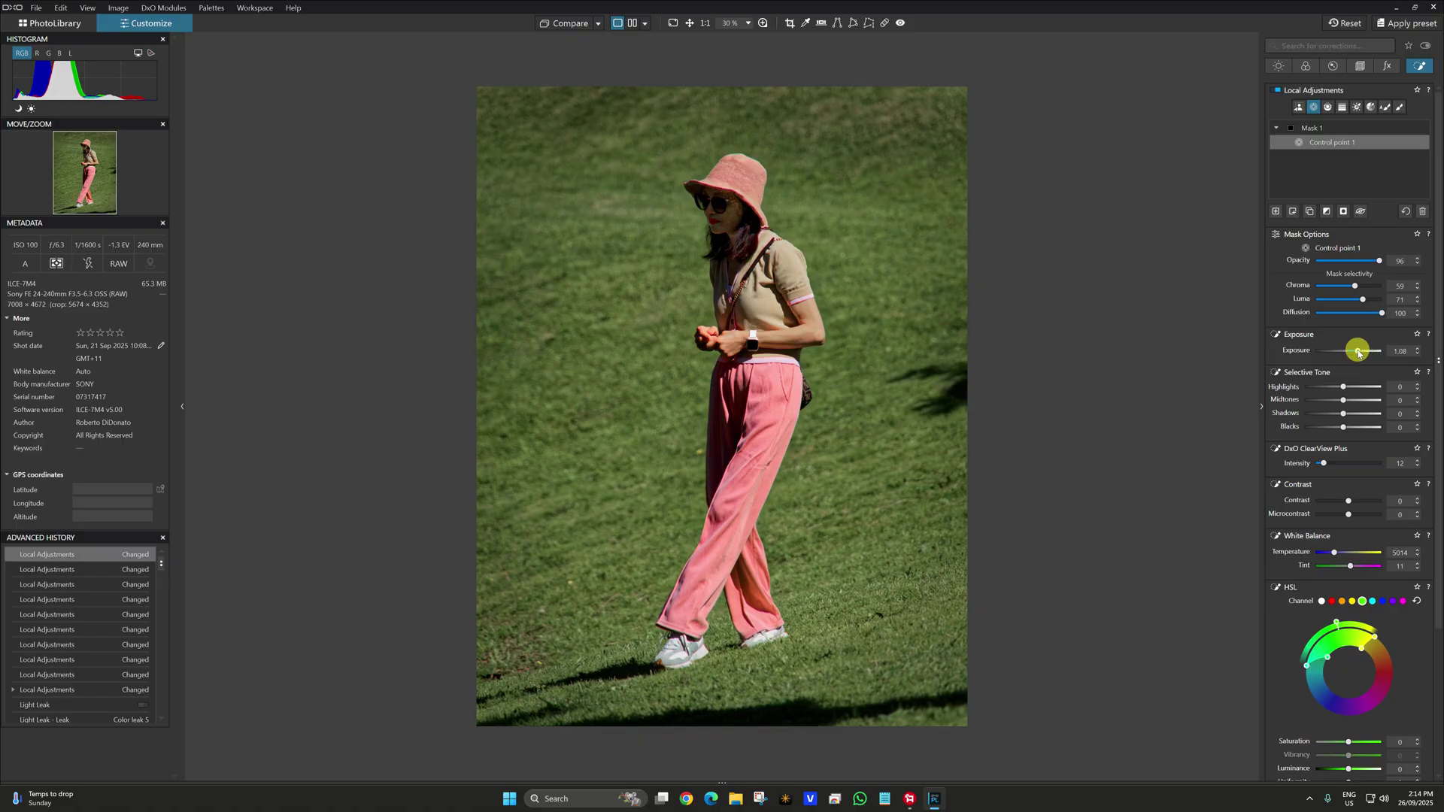
Try the Control Line and graduated filter masks, drawing a gradient upward across the woman's legs
{"action": "left_click", "coordinate": [1312, 107]}
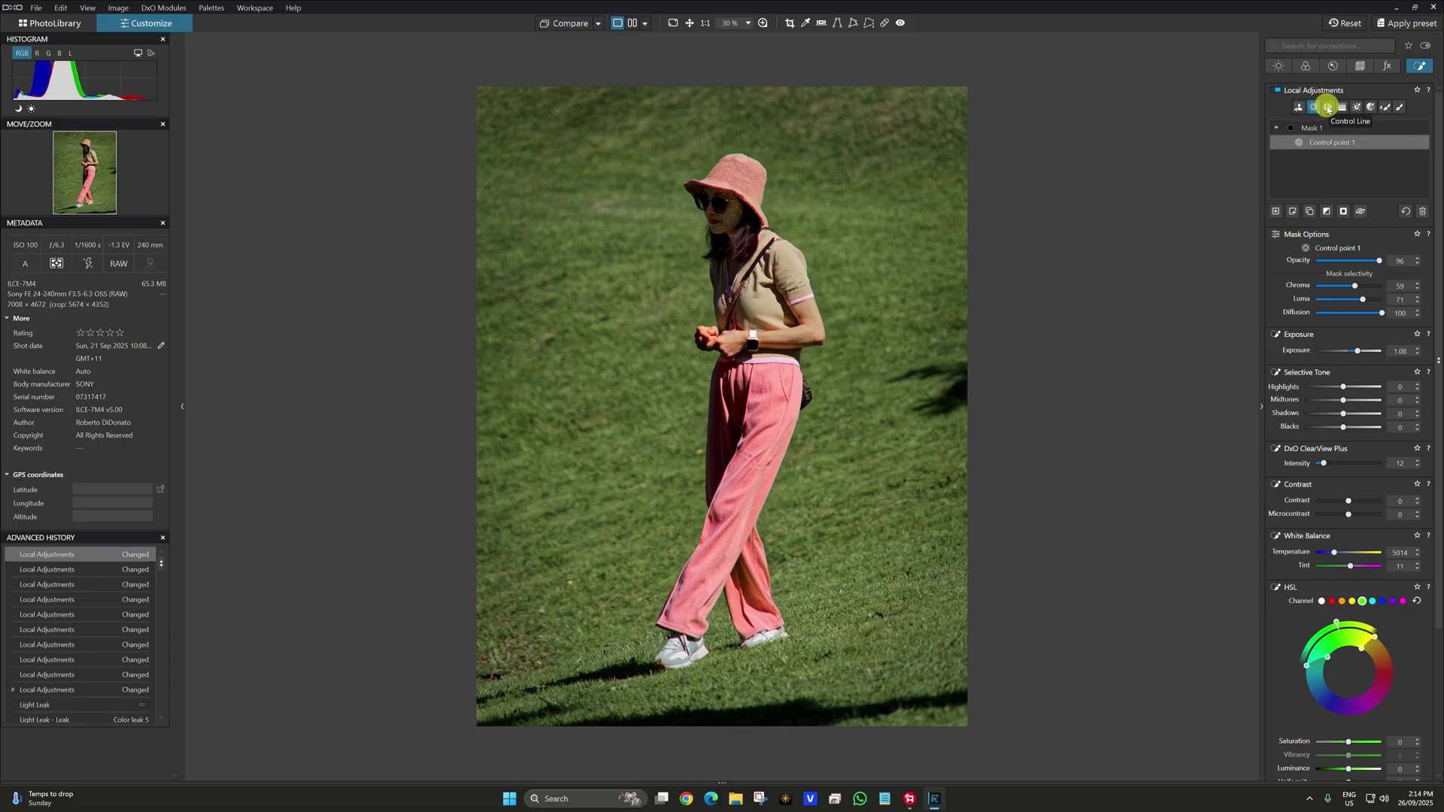
{"action": "left_click", "coordinate": [1329, 109]}
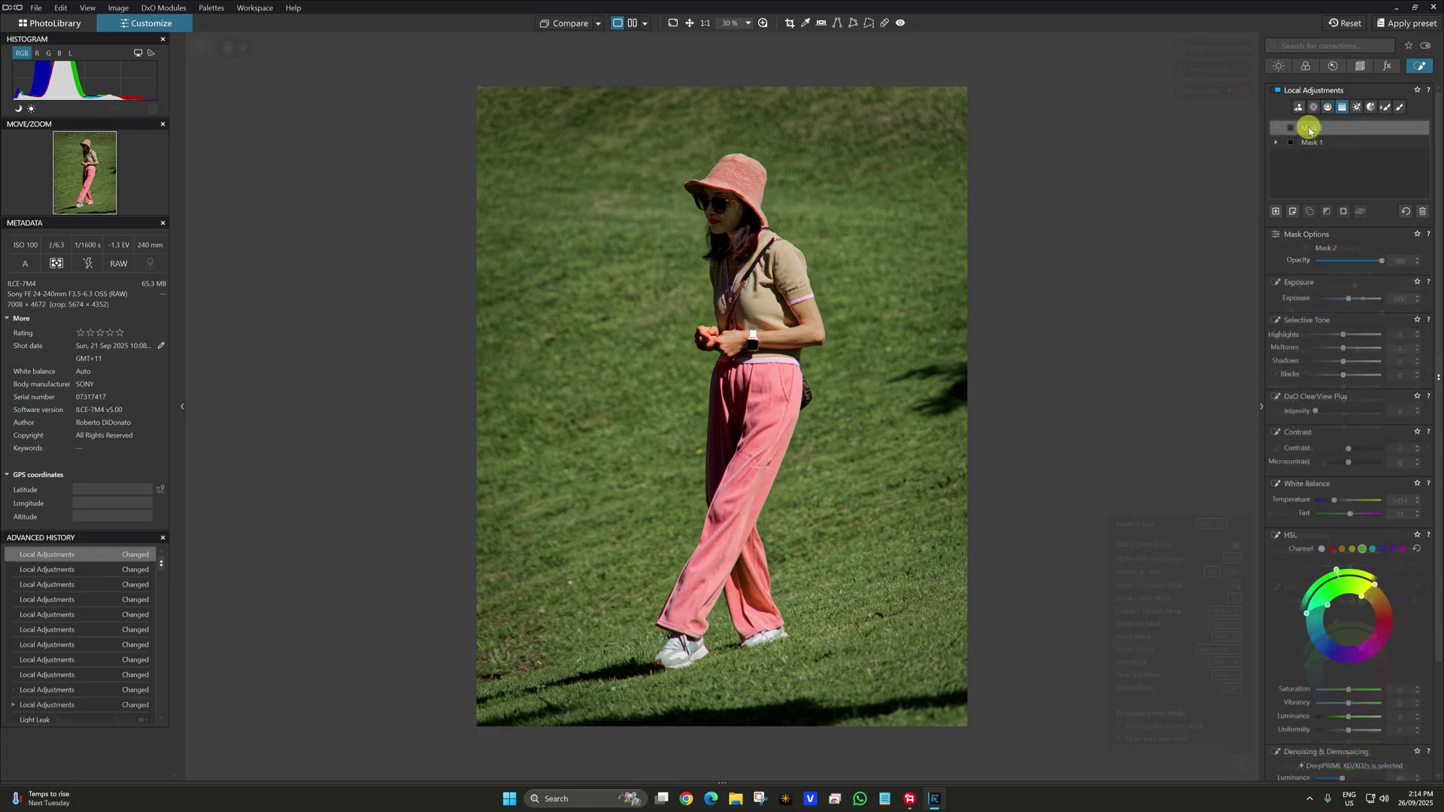
{"action": "left_click_drag", "start_coordinate": [694, 577], "coordinate": [708, 407]}
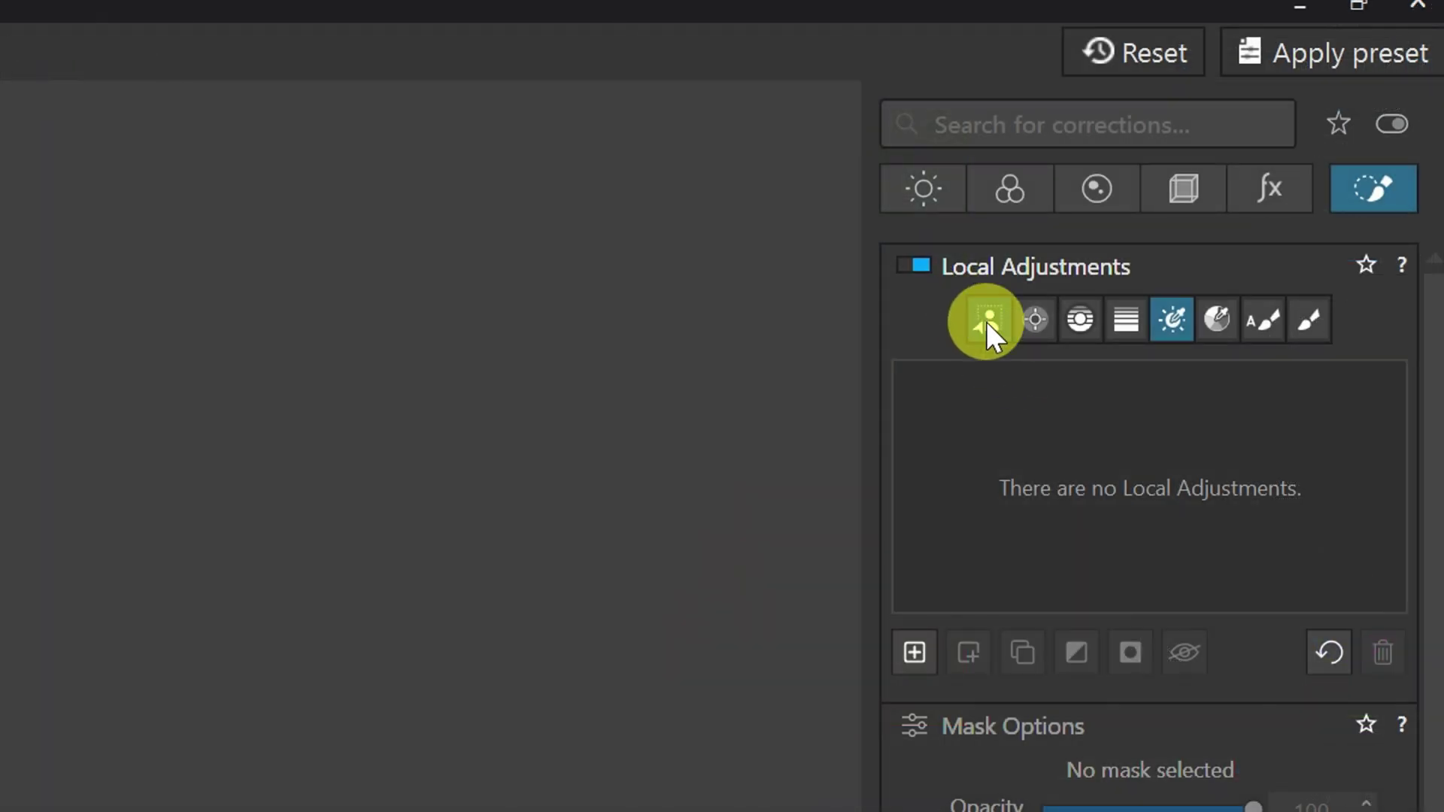
Try to create an AI mask from the Faces category and dismiss the notice
{"action": "left_click", "coordinate": [986, 322]}
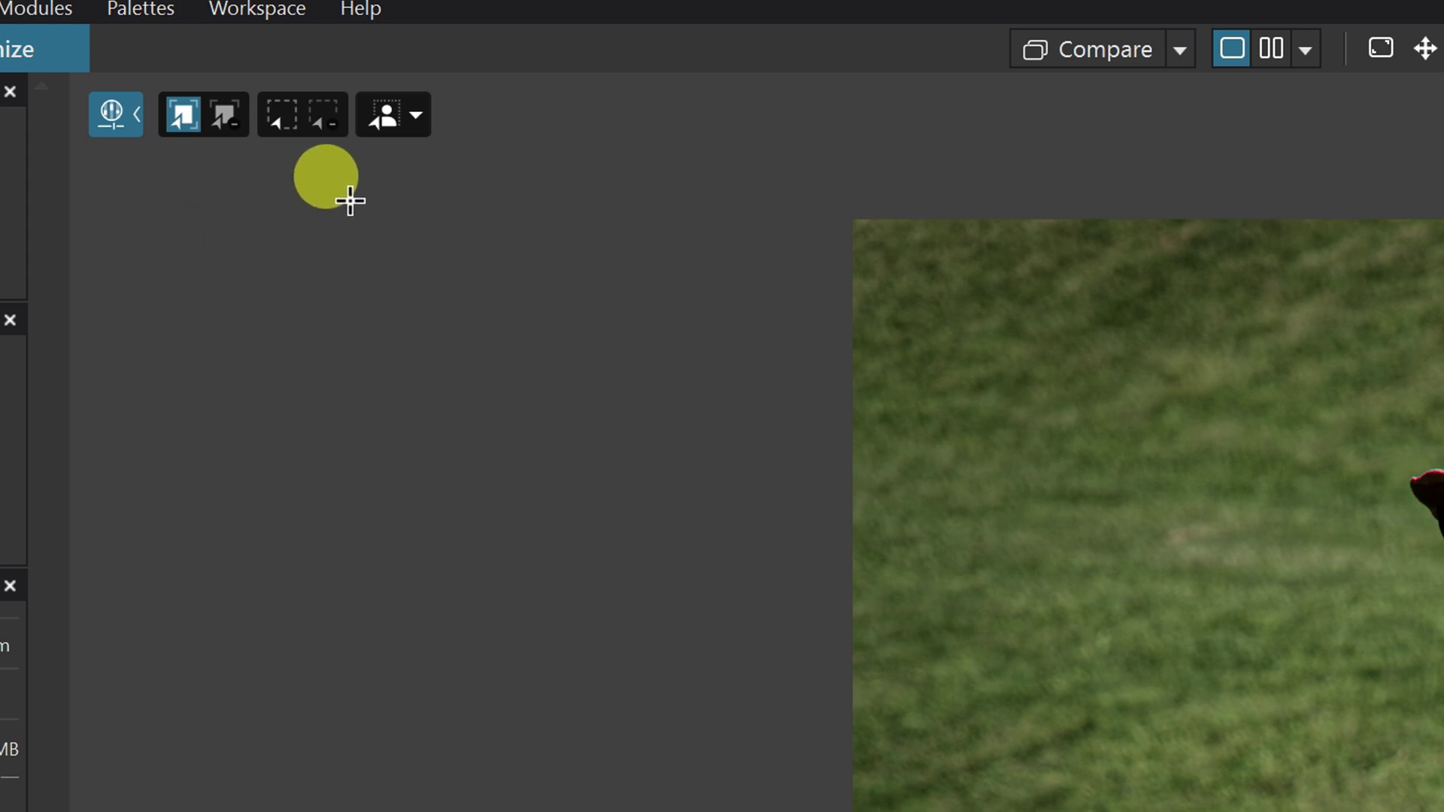
{"action": "left_click", "coordinate": [418, 117]}
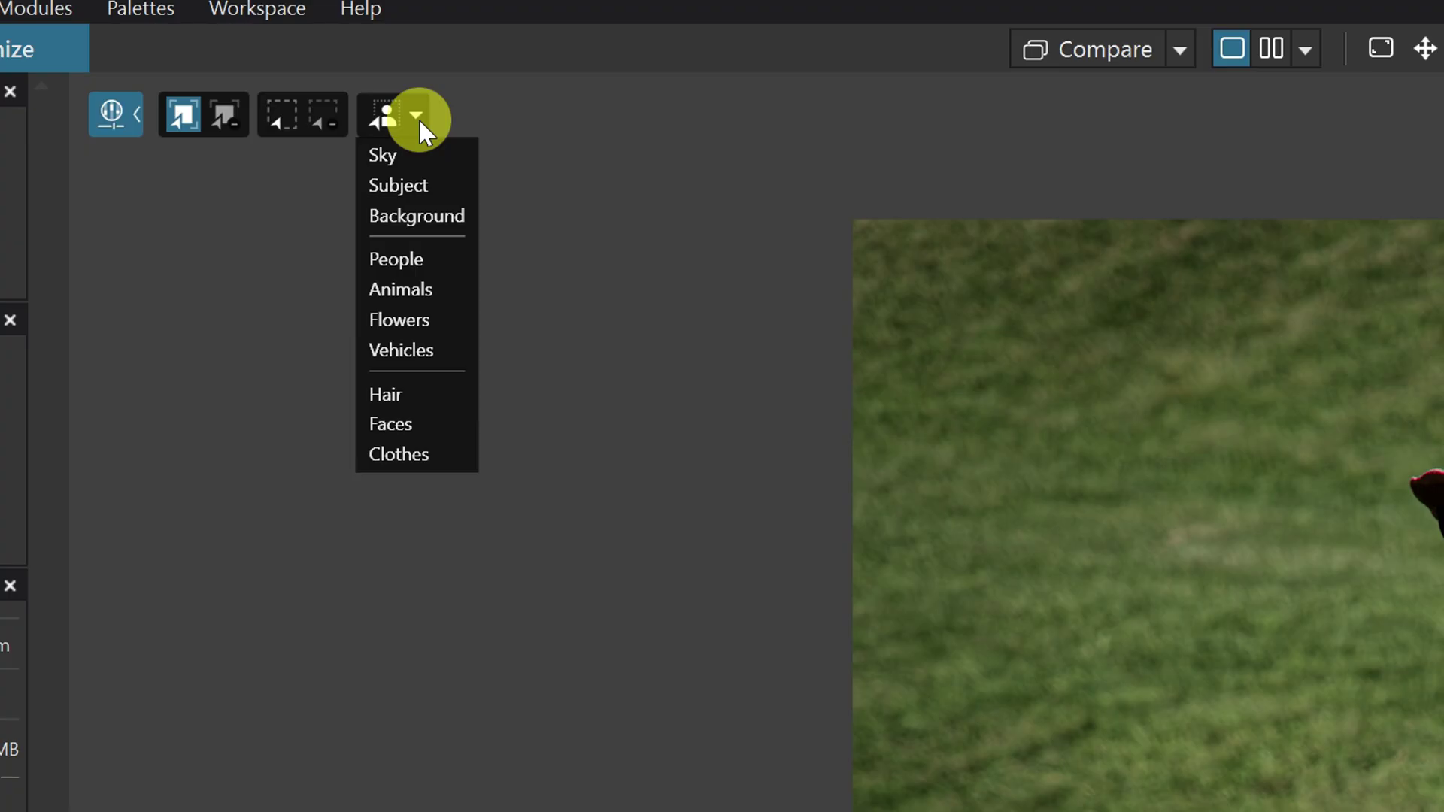
{"action": "left_click", "coordinate": [405, 423]}
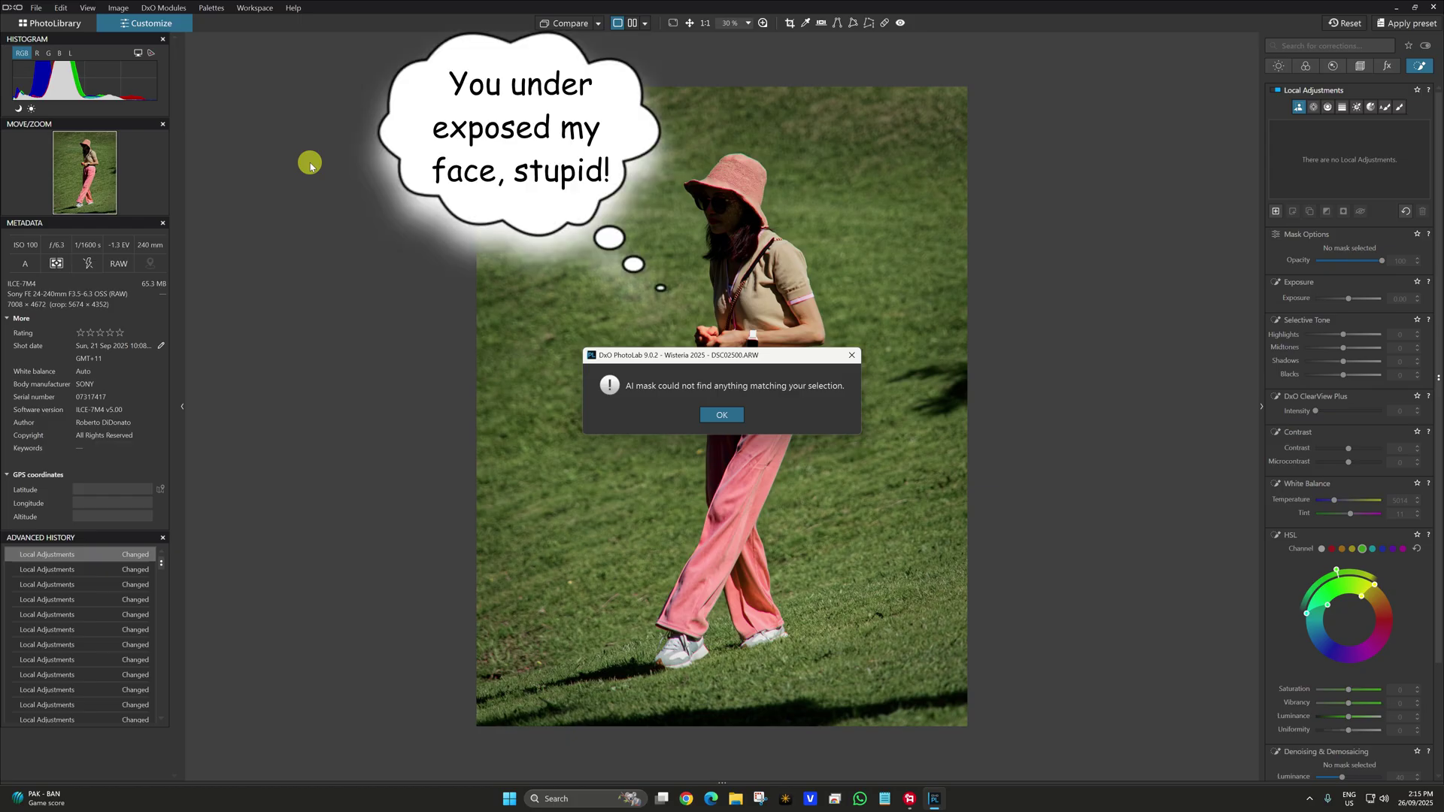
{"action": "left_click", "coordinate": [718, 414]}
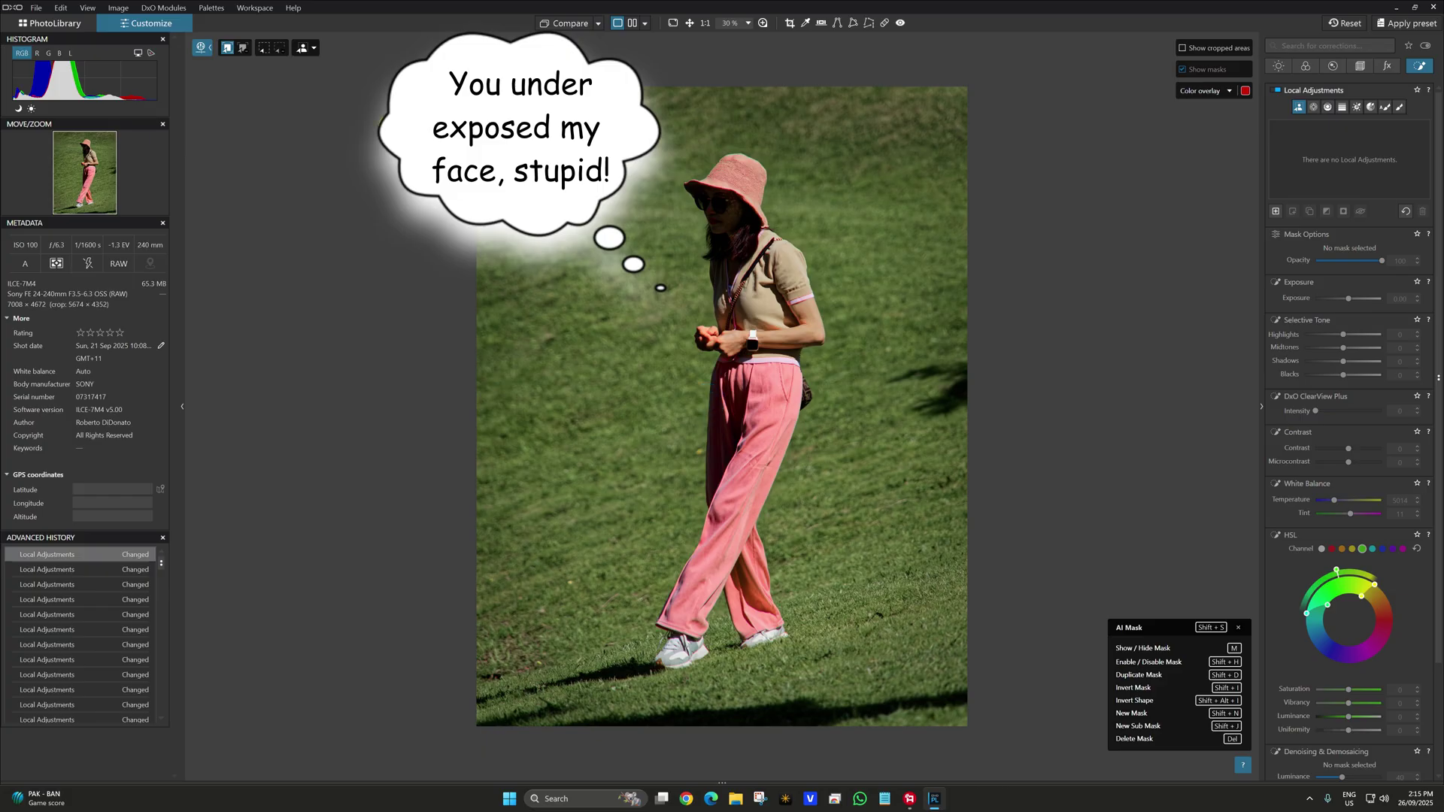
Try AI masks from other predefined categories on the photo, starting with Subject
{"action": "left_click", "coordinate": [315, 49]}
{"action": "left_click", "coordinate": [311, 73]}
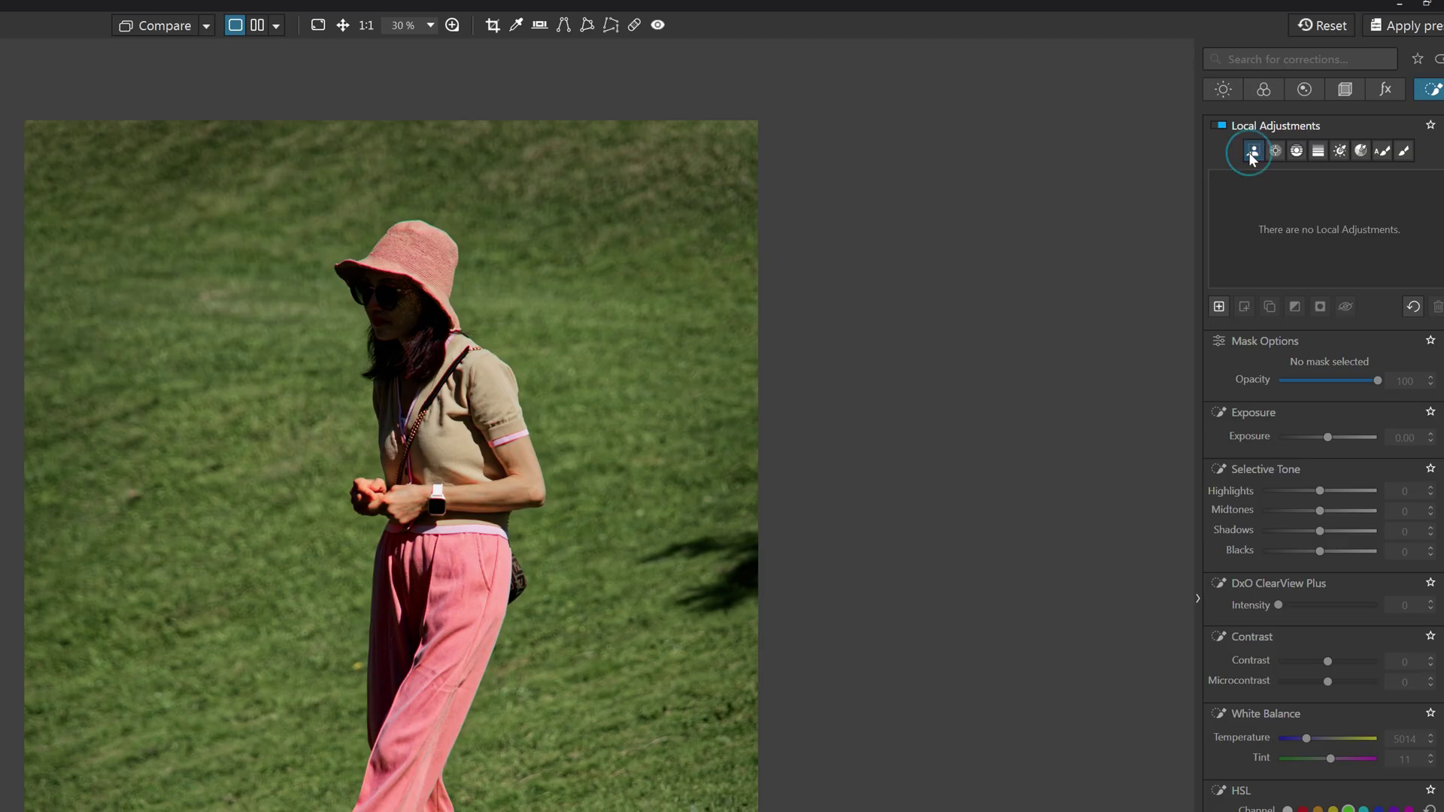
{"action": "left_click", "coordinate": [1298, 109]}
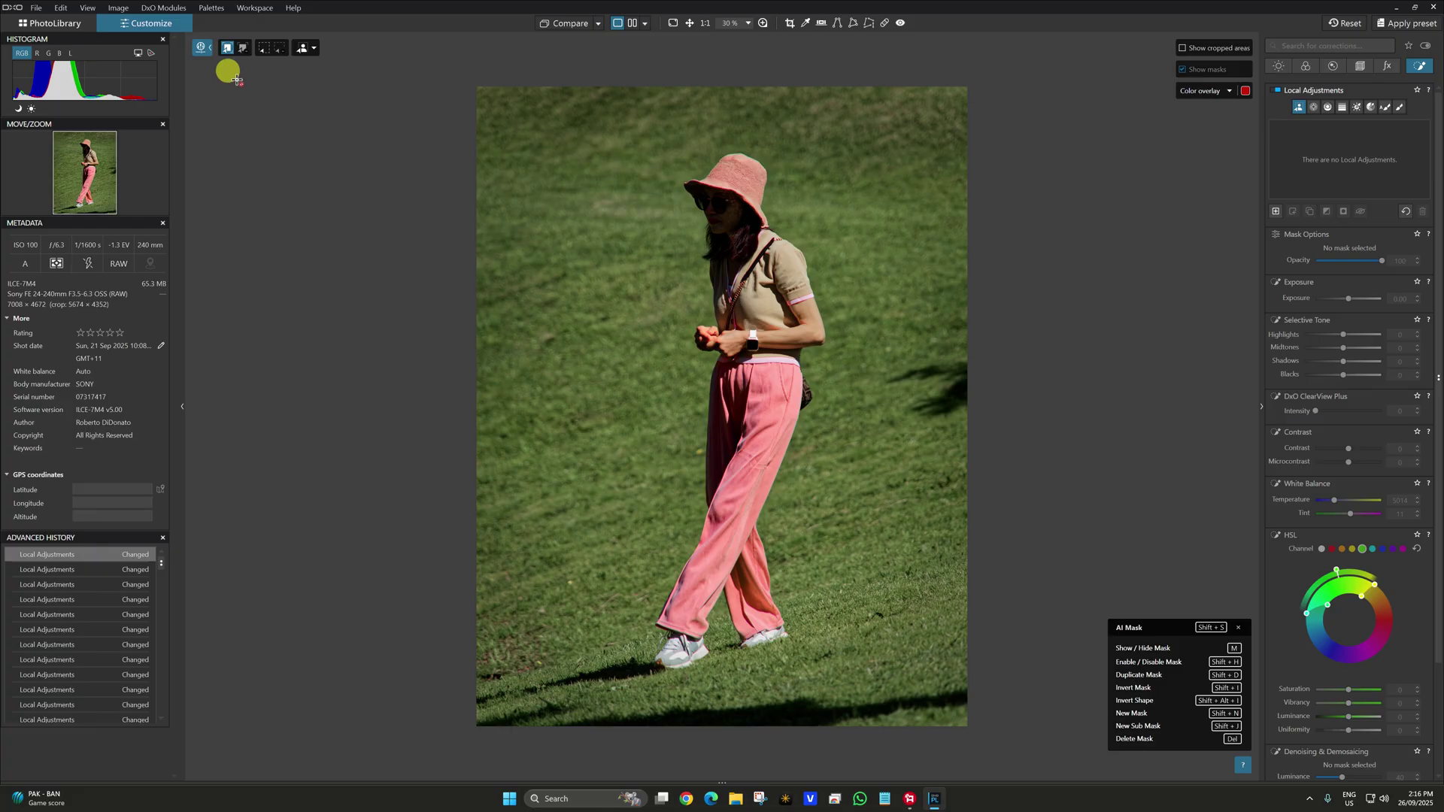
{"action": "left_click", "coordinate": [383, 320]}
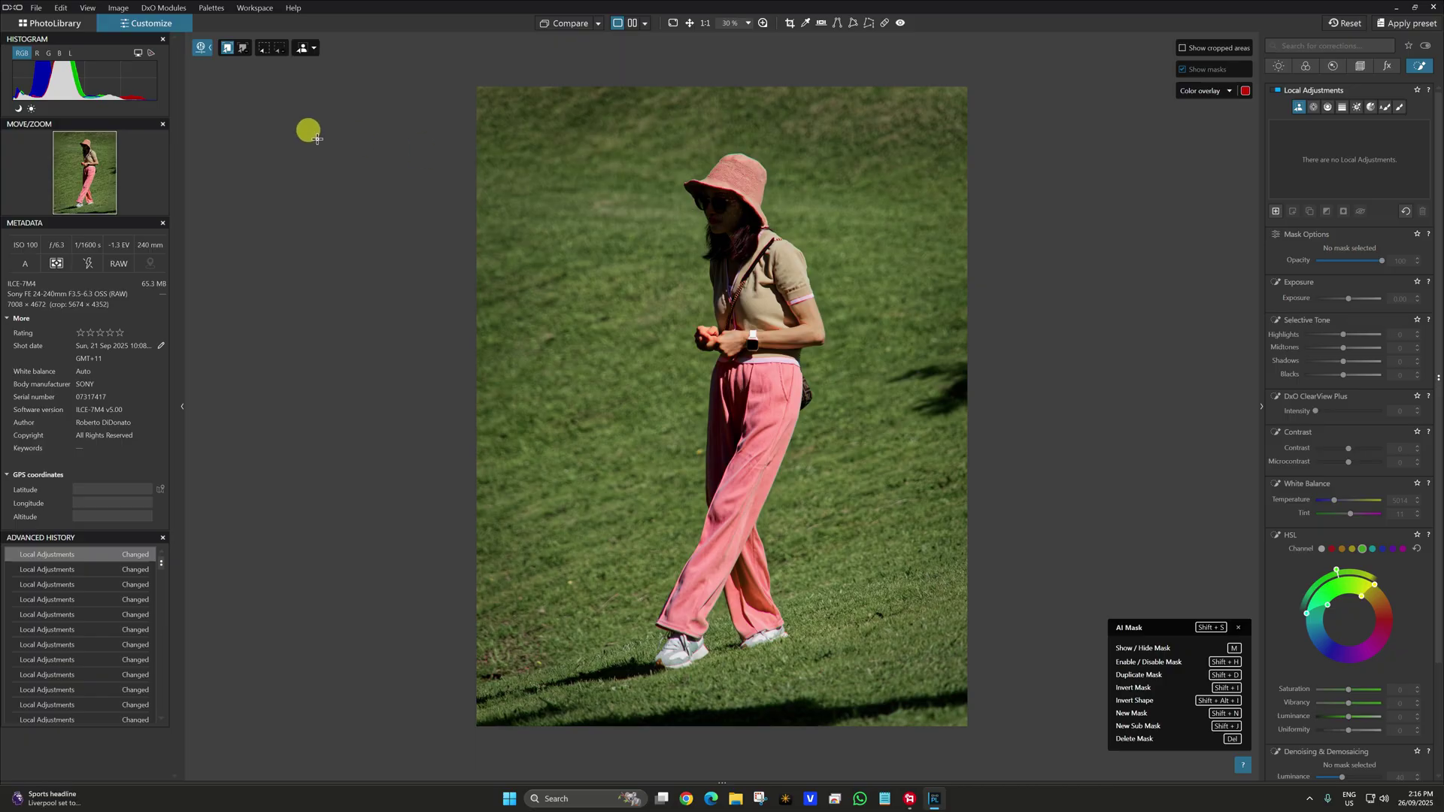
{"action": "left_click", "coordinate": [316, 138]}
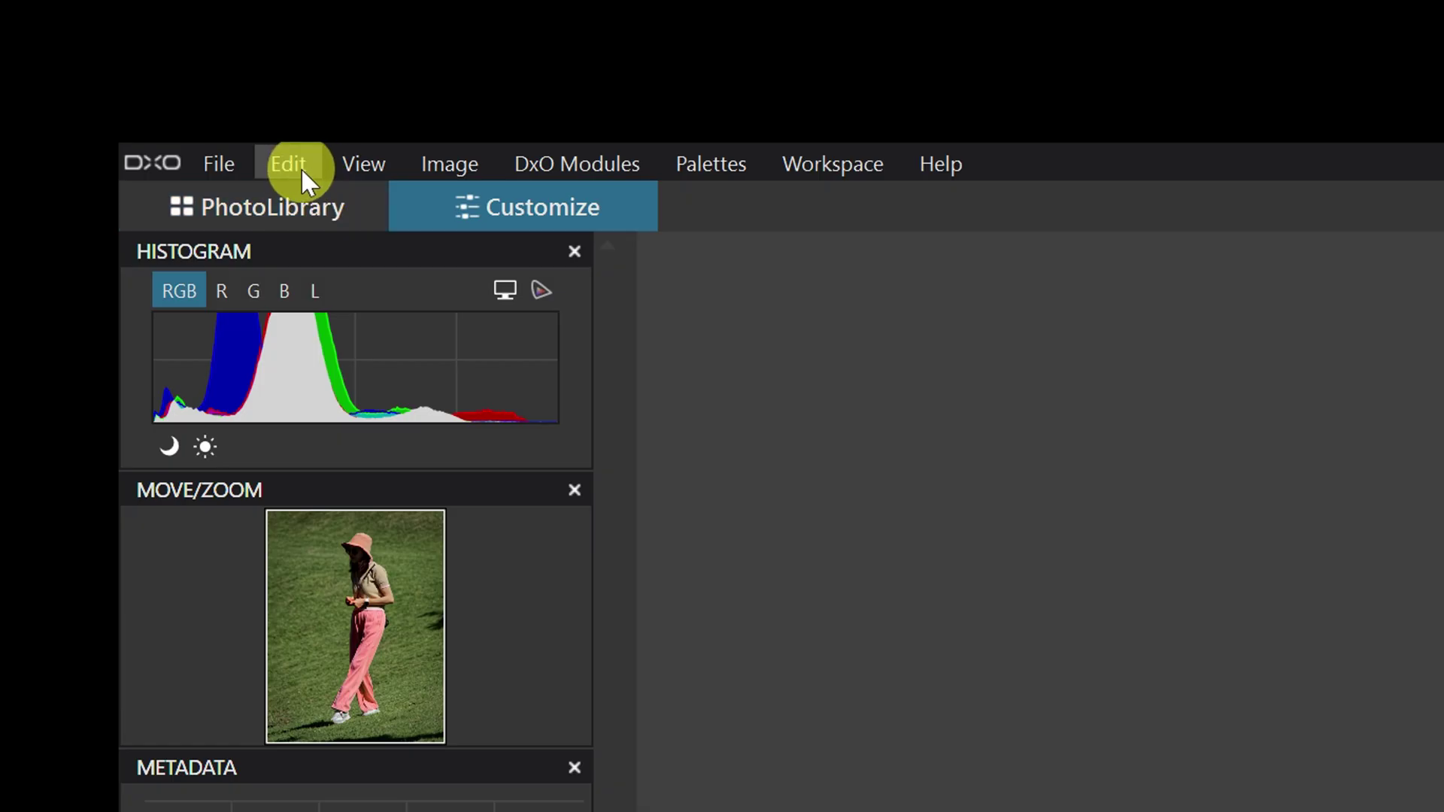
Choose a different processor for AI Acceleration in the Performance preferences
{"action": "left_click", "coordinate": [291, 163]}
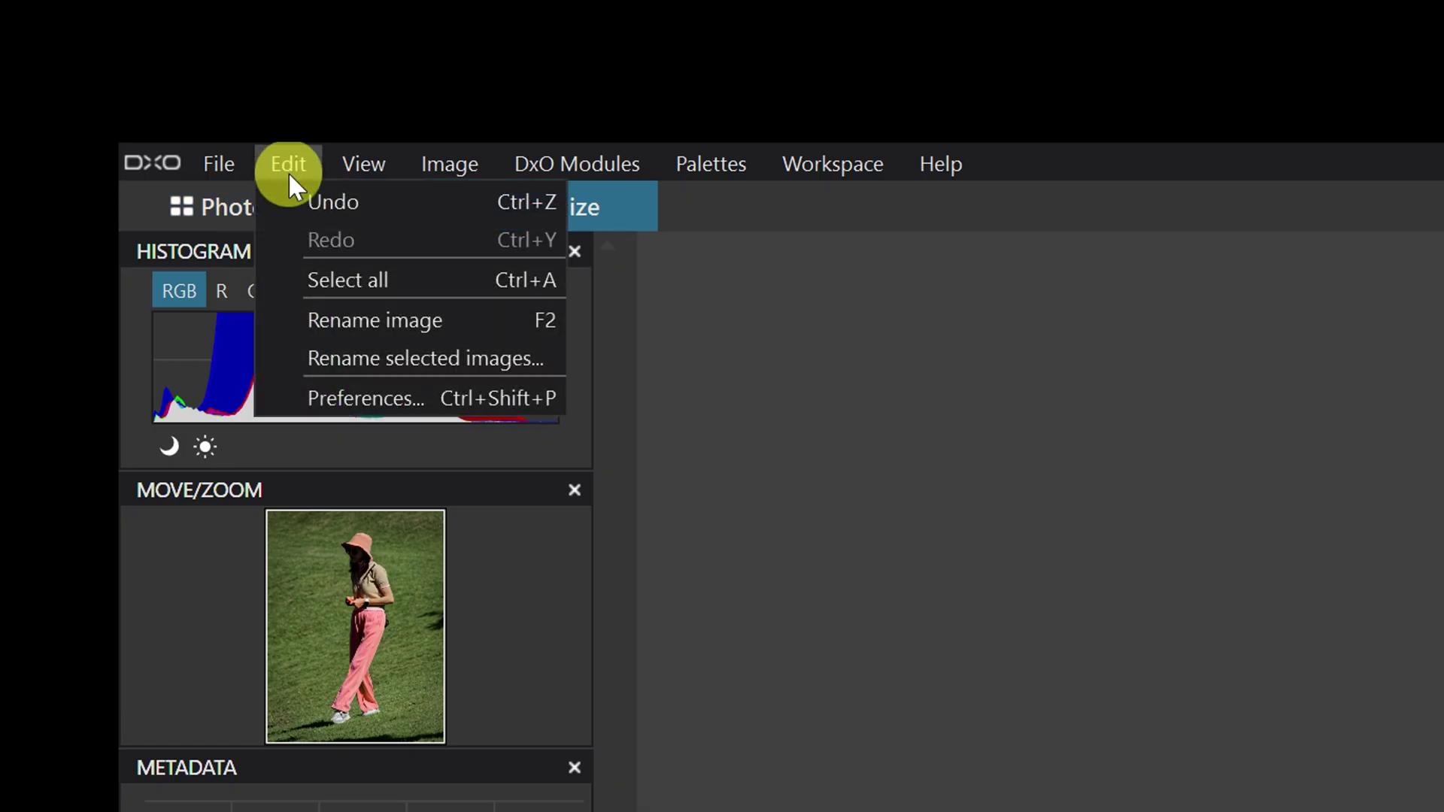
{"action": "left_click", "coordinate": [351, 398]}
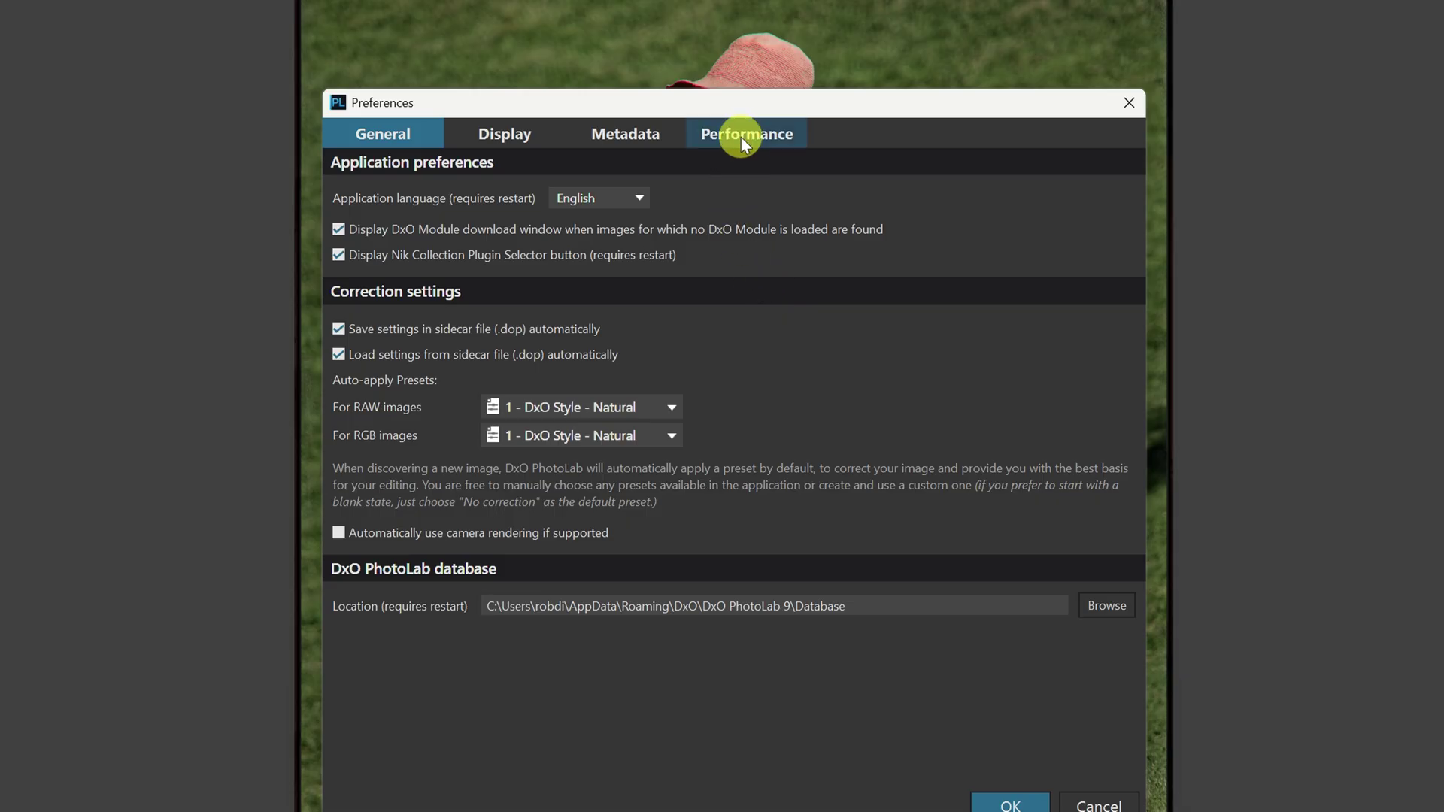
{"action": "left_click", "coordinate": [741, 143]}
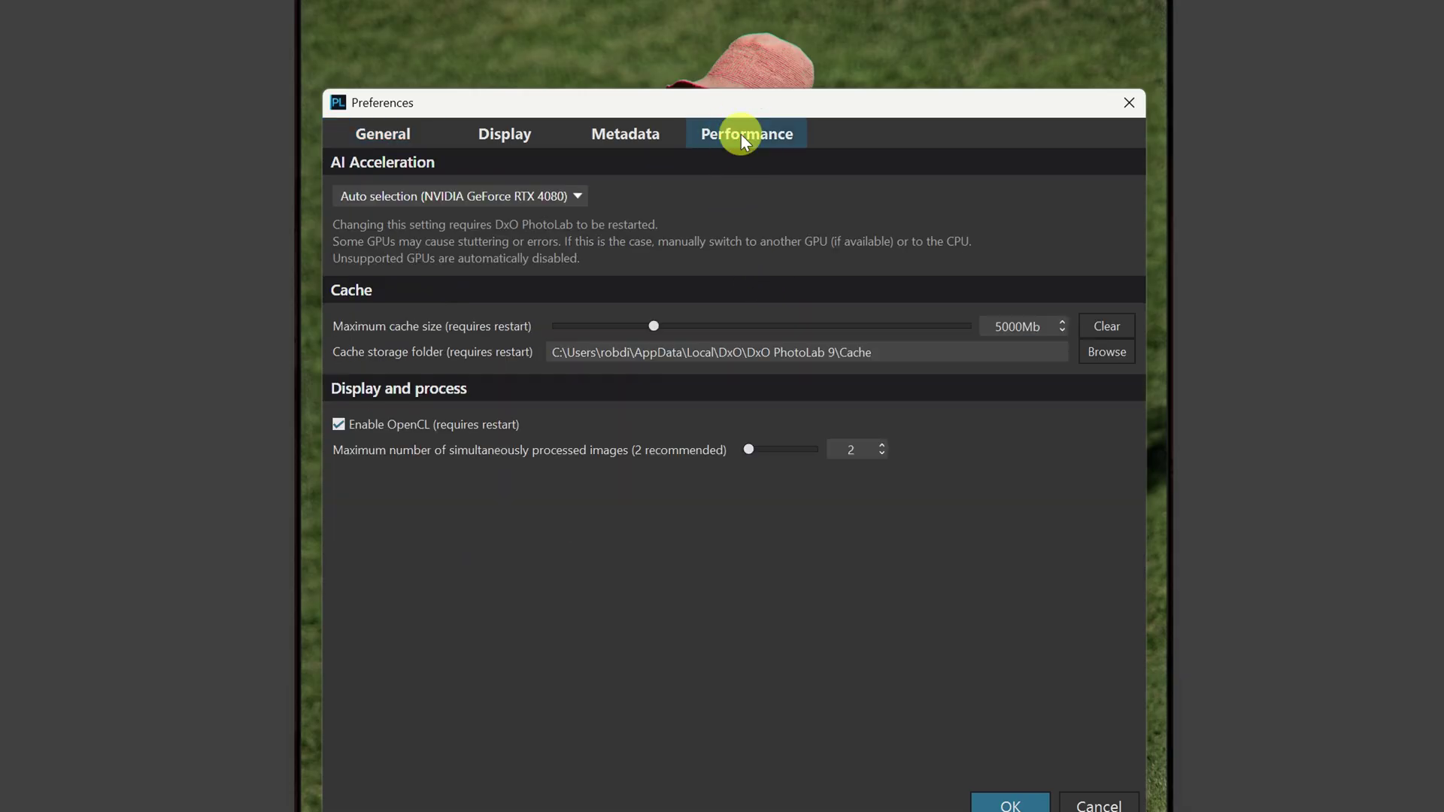
{"action": "left_click", "coordinate": [578, 196]}
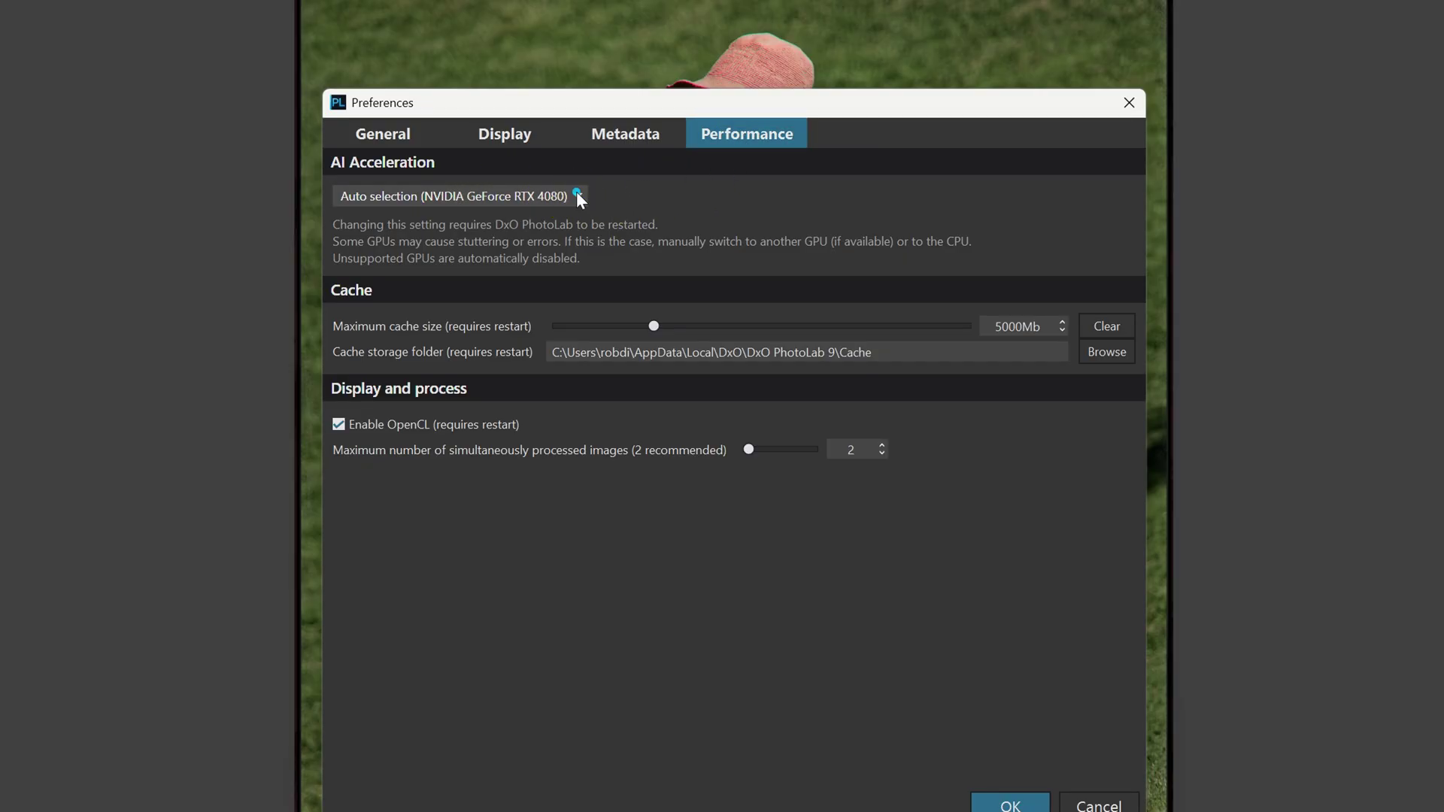
{"action": "left_click", "coordinate": [481, 259]}
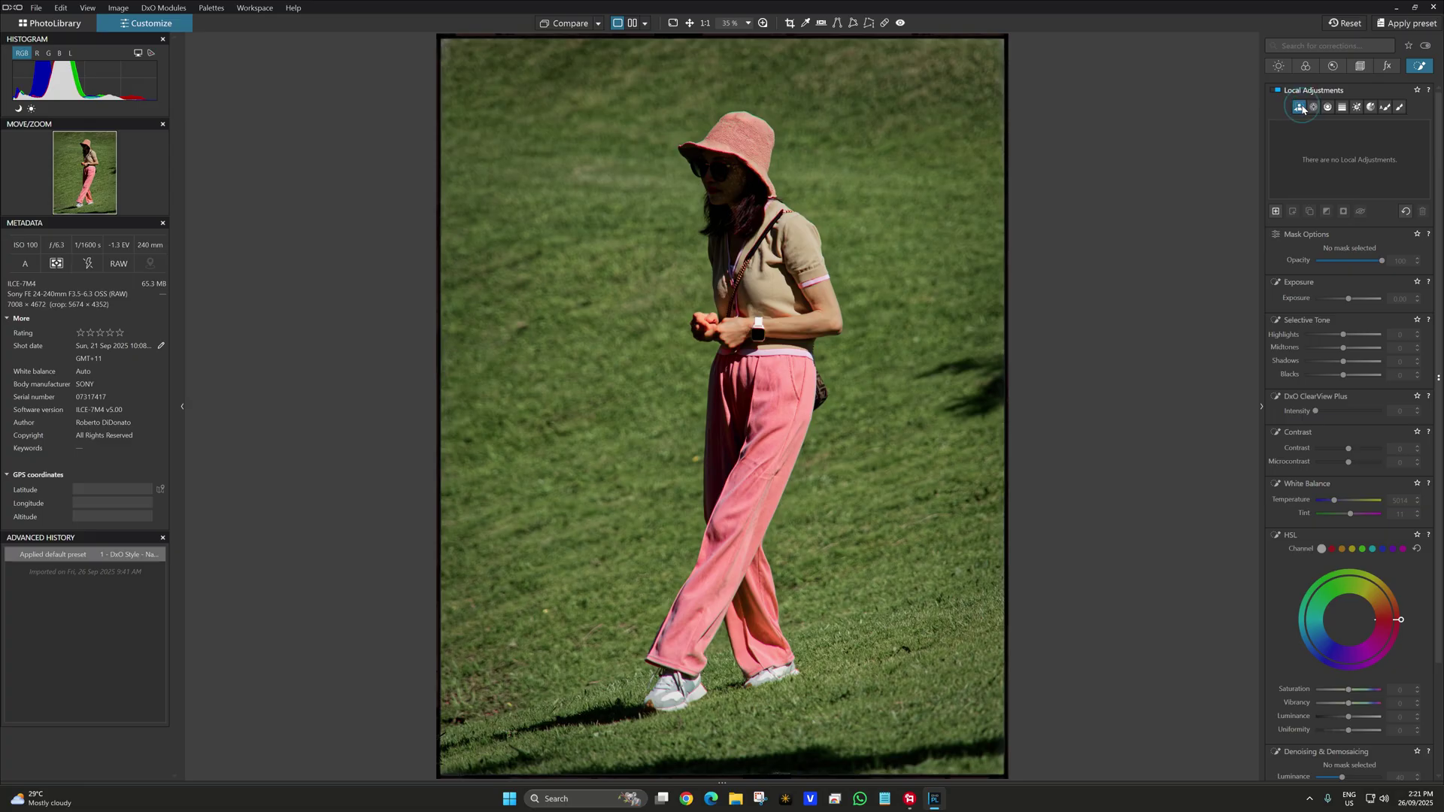
Try an AI mask of the People category on the photo and delete it
{"action": "left_click", "coordinate": [1302, 107]}
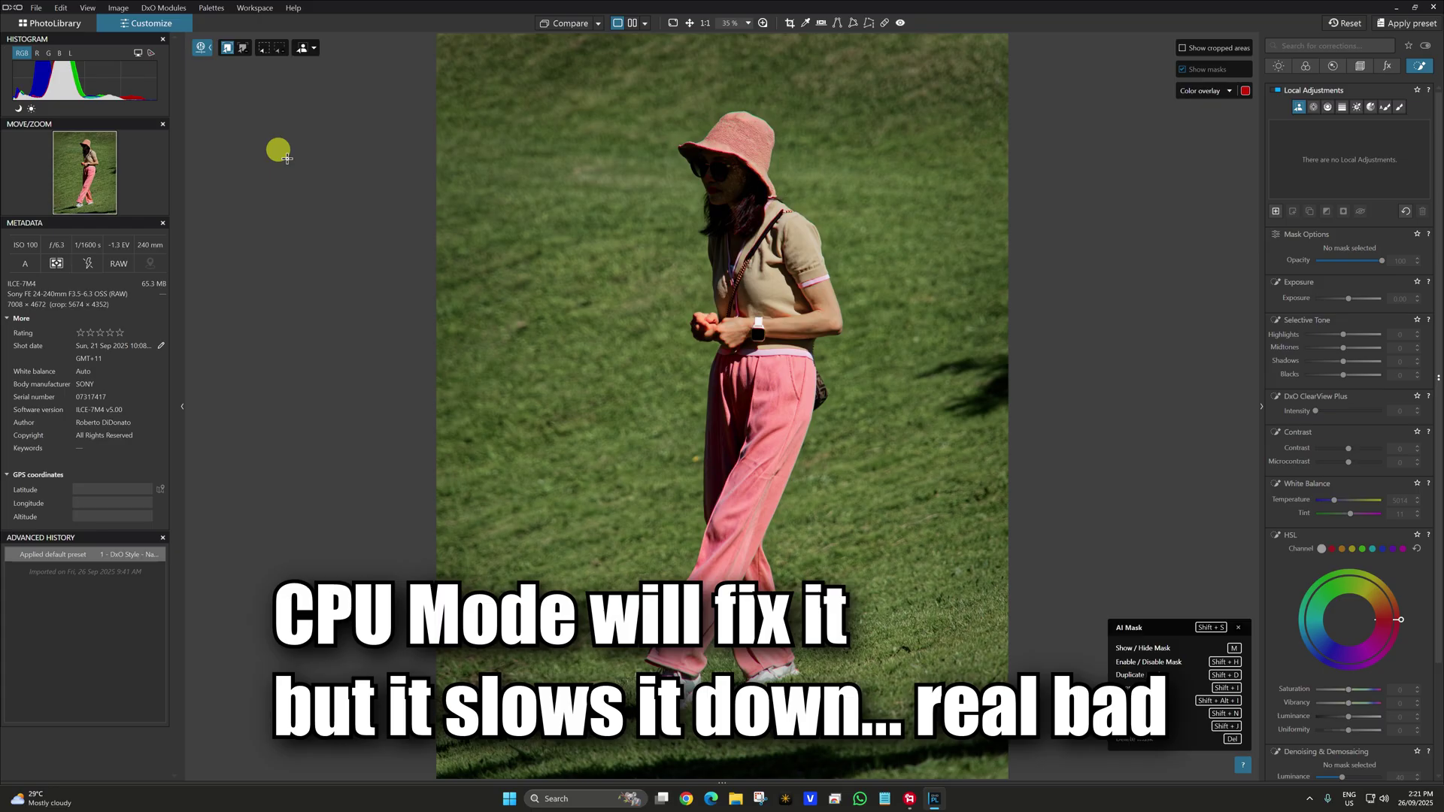
{"action": "left_click", "coordinate": [305, 47]}
{"action": "left_click", "coordinate": [314, 102]}
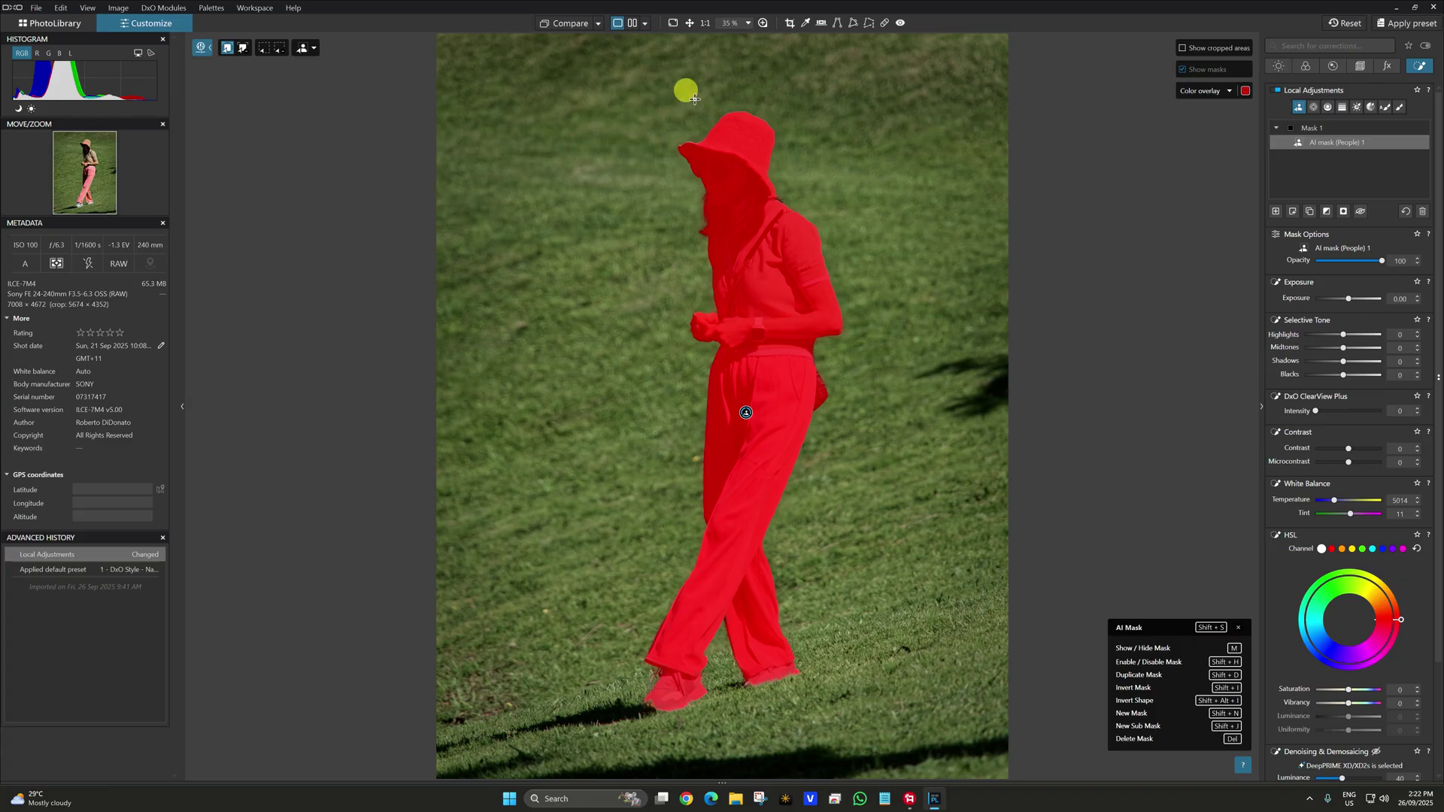
{"action": "left_click", "coordinate": [877, 298]}
{"action": "key", "text": "Delete"}
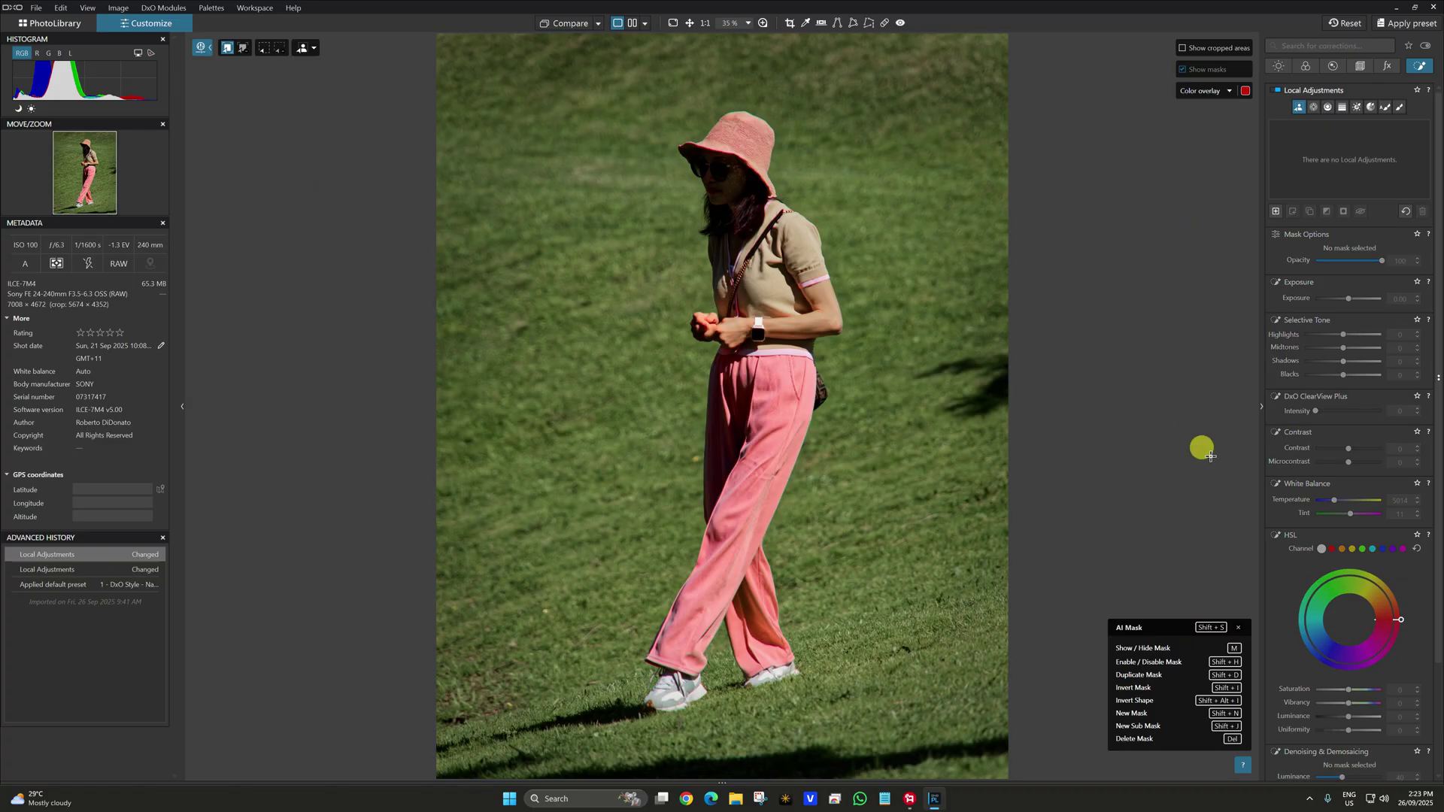
Preview the AI selection on the pink trousers, and create an AI mask on the woman's face
{"action": "left_click", "coordinate": [729, 410]}
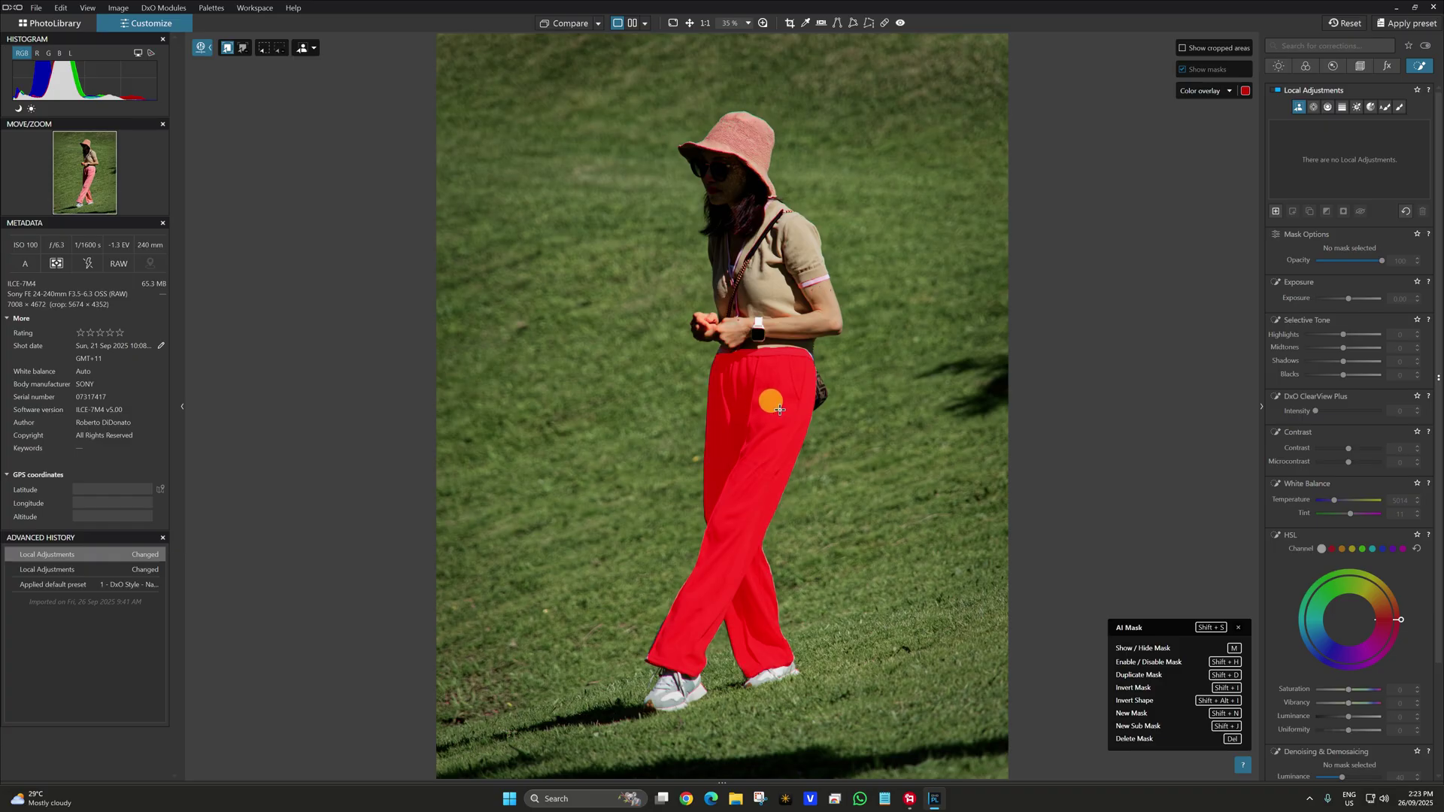
{"action": "left_click", "coordinate": [593, 357]}
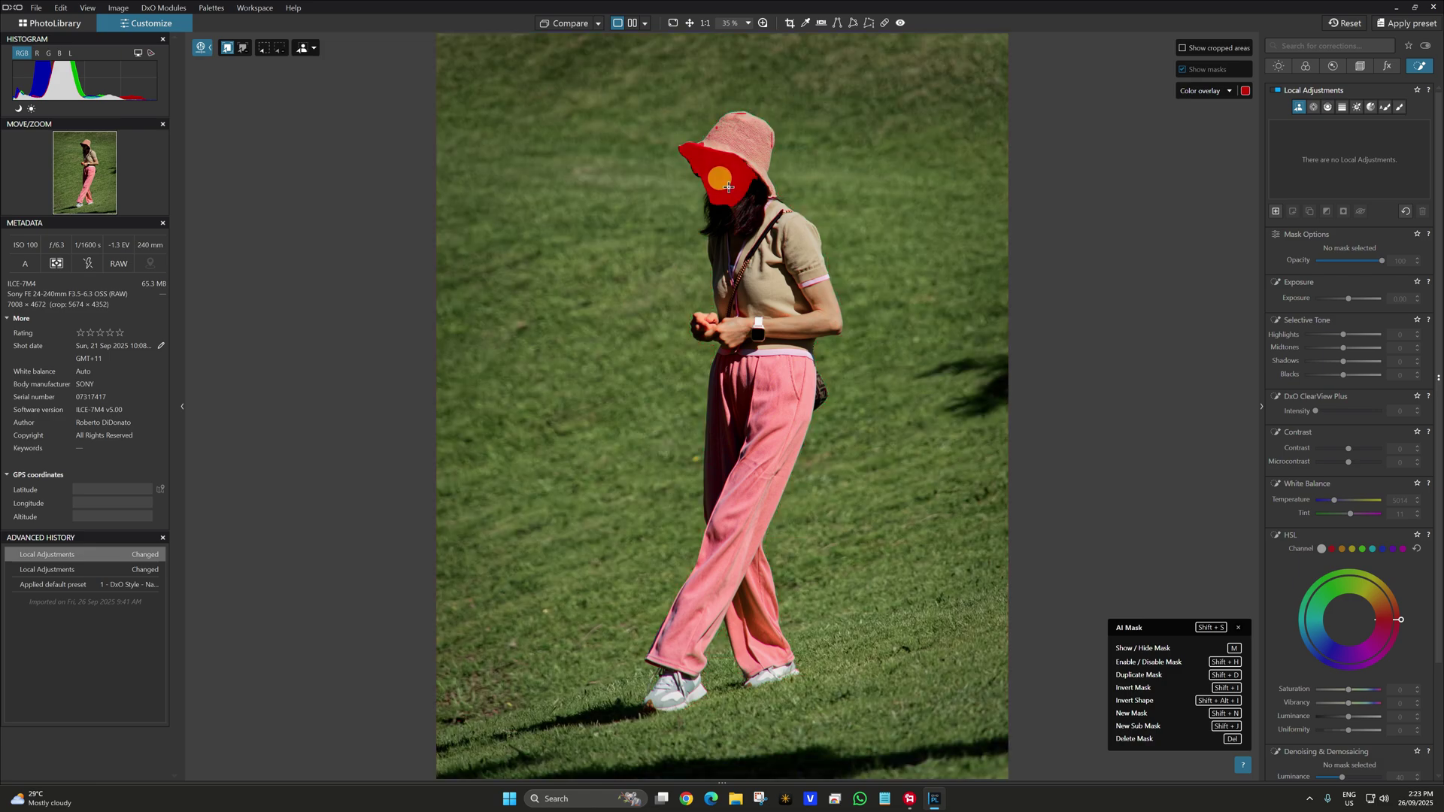
{"action": "left_click", "coordinate": [728, 187]}
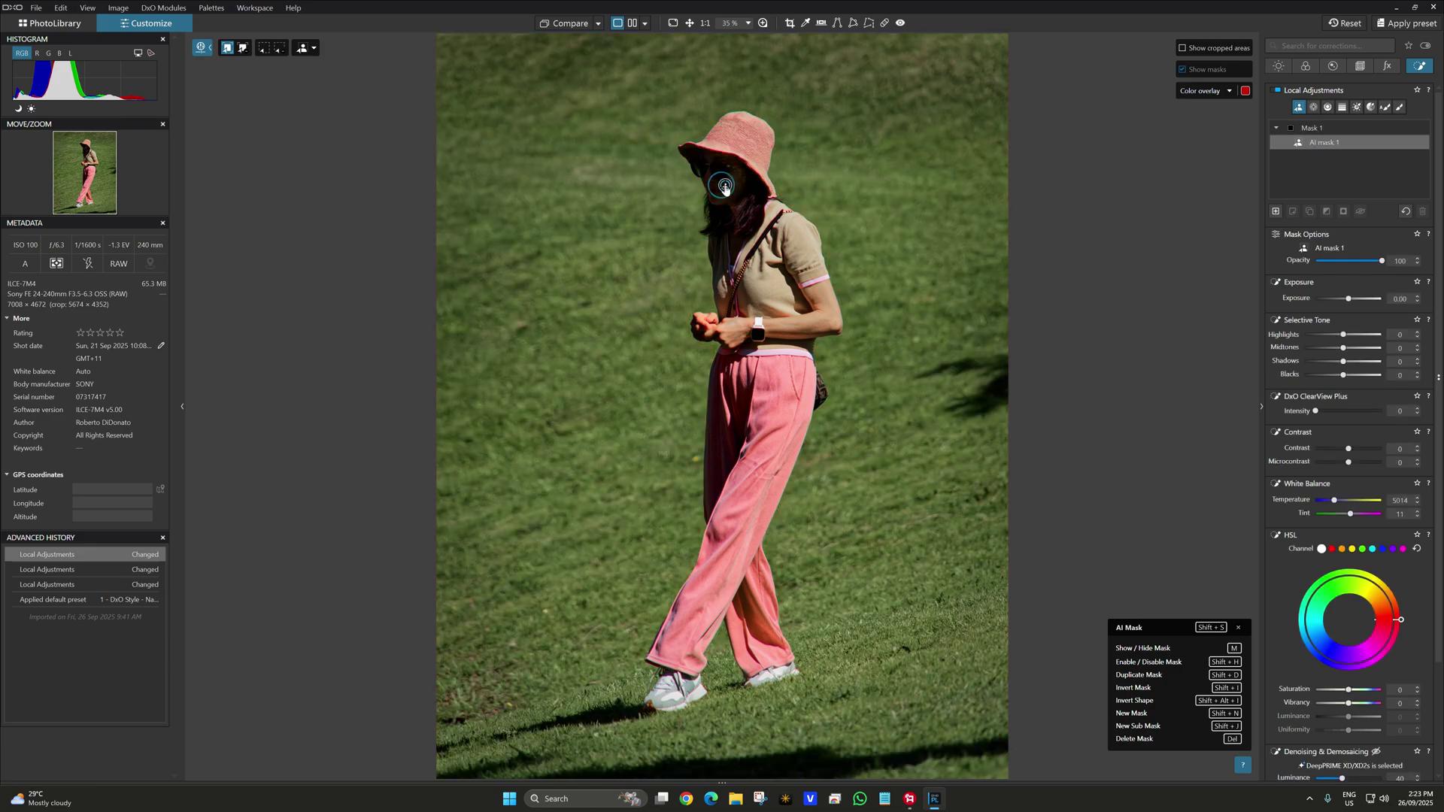